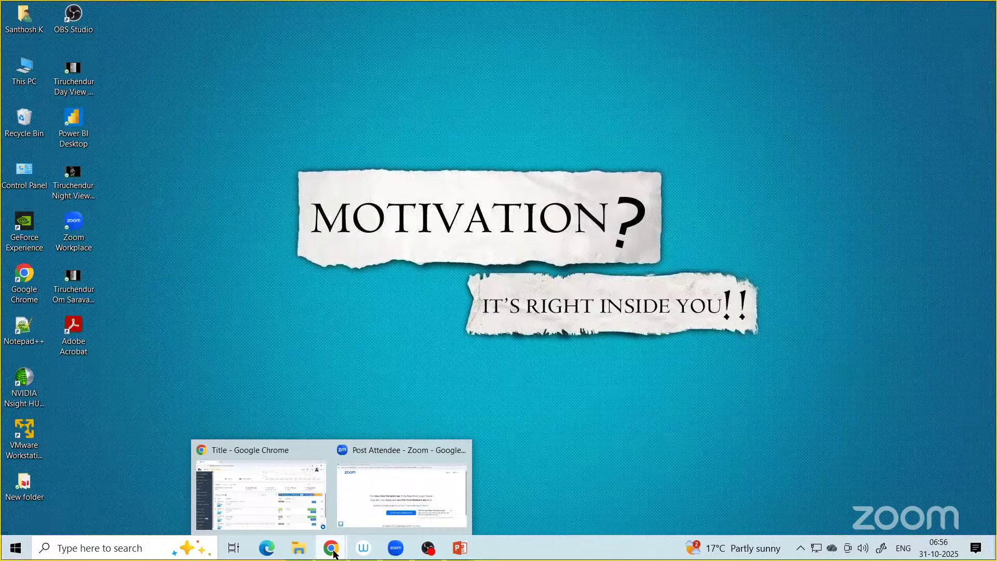
# - Switch to Chrome, open the Google homepage and search for Jemimah Rodrigues
pyautogui.click(281, 496)
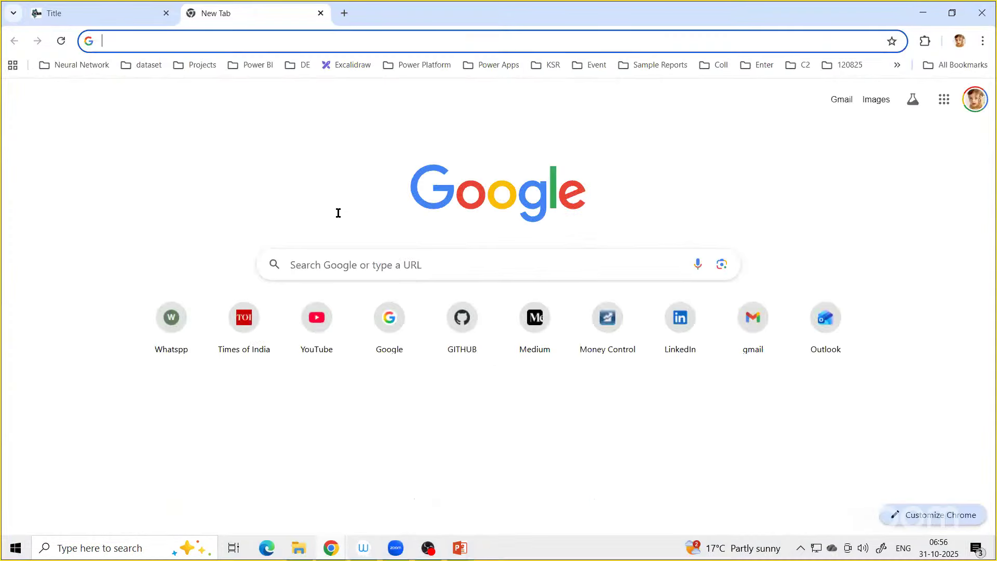
pyautogui.click(188, 13)
pyautogui.click(384, 329)
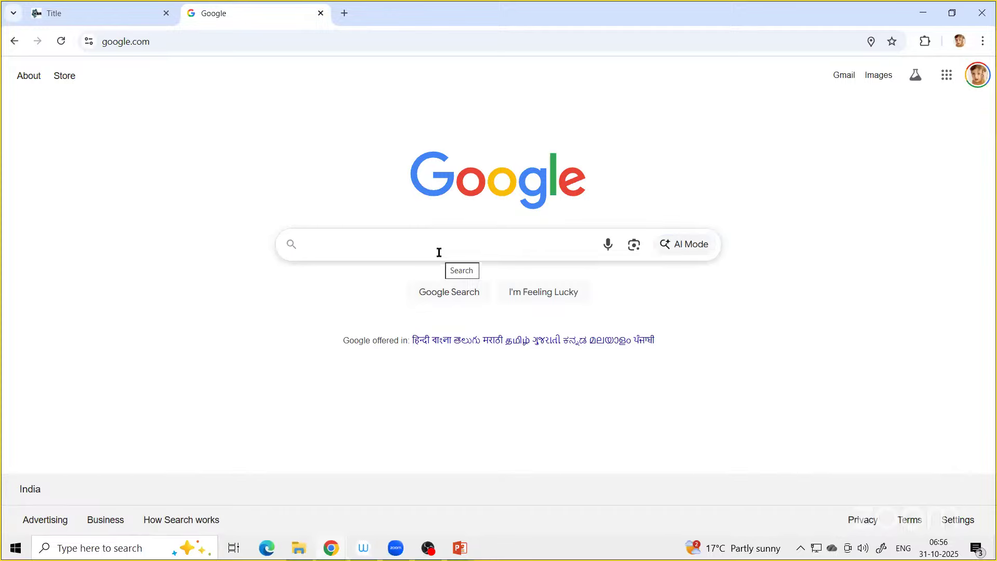
pyautogui.write('jemim')
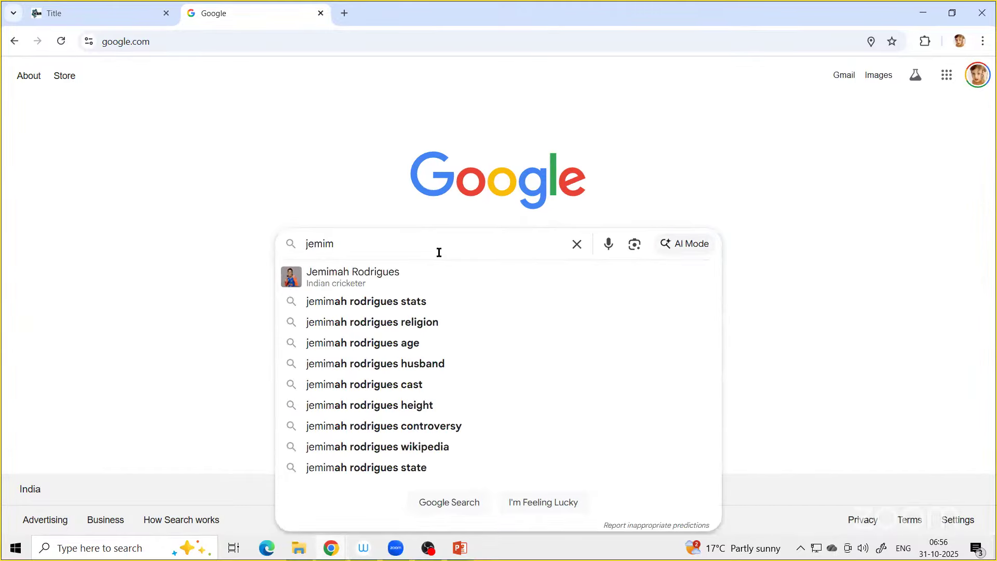
pyautogui.click(394, 275)
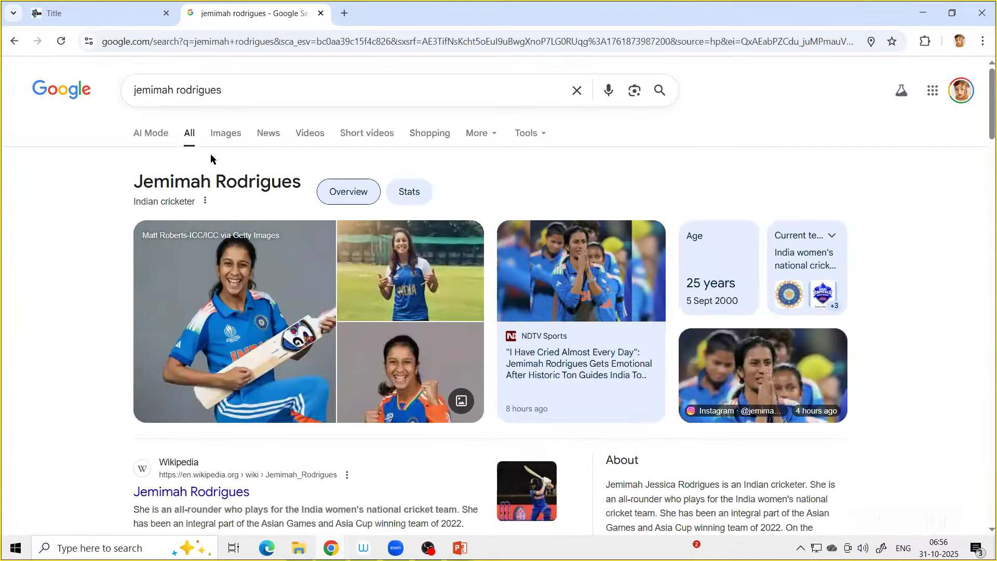
# - Examine the Jemimah Rodrigues search results, including the overview, the latest Instagram posts, the short videos and the profile links
pyautogui.moveTo(136, 177); pyautogui.dragTo(538, 181)
pyautogui.click(538, 182)
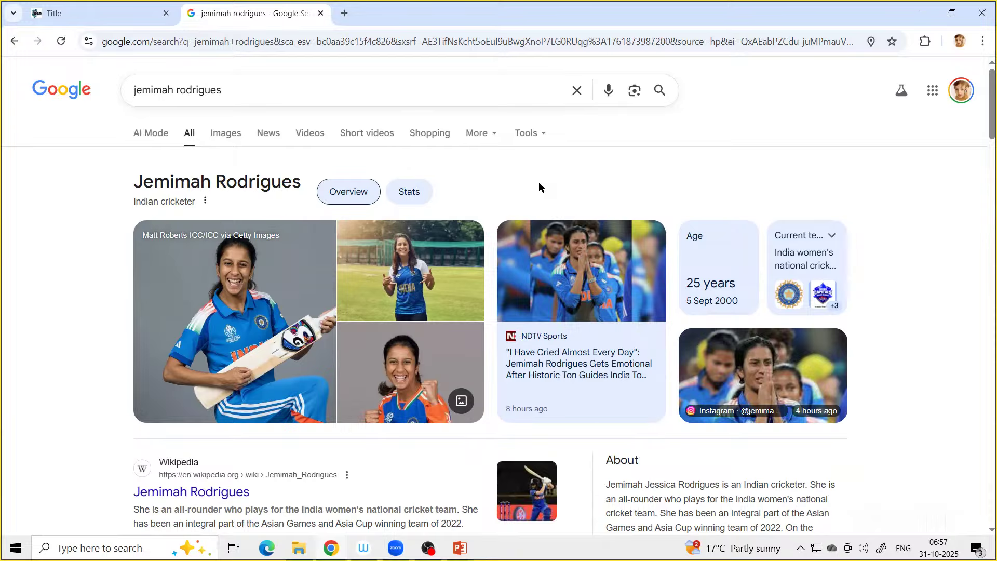
pyautogui.scroll(-15, 529, 160)
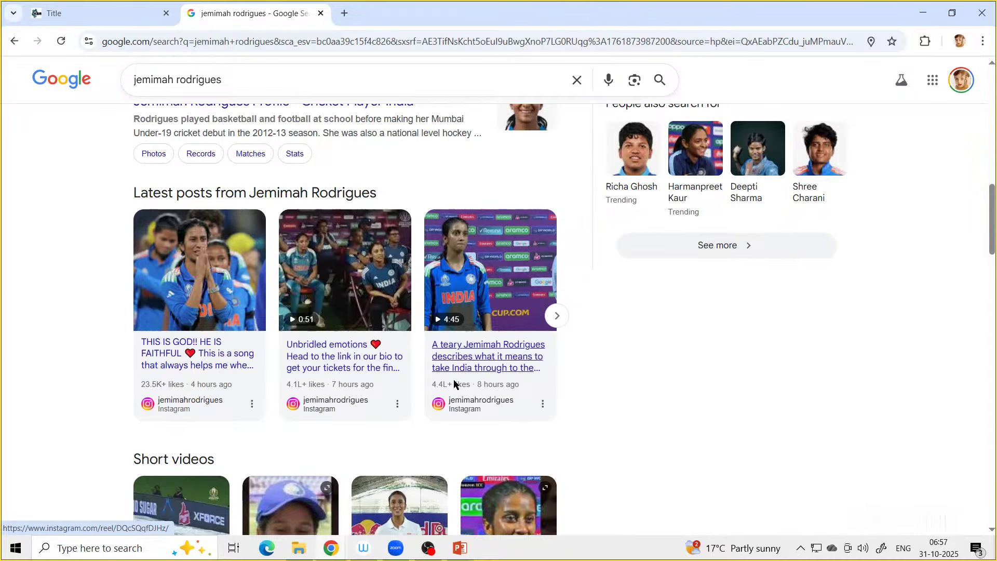
pyautogui.click(472, 357)
pyautogui.click(14, 40)
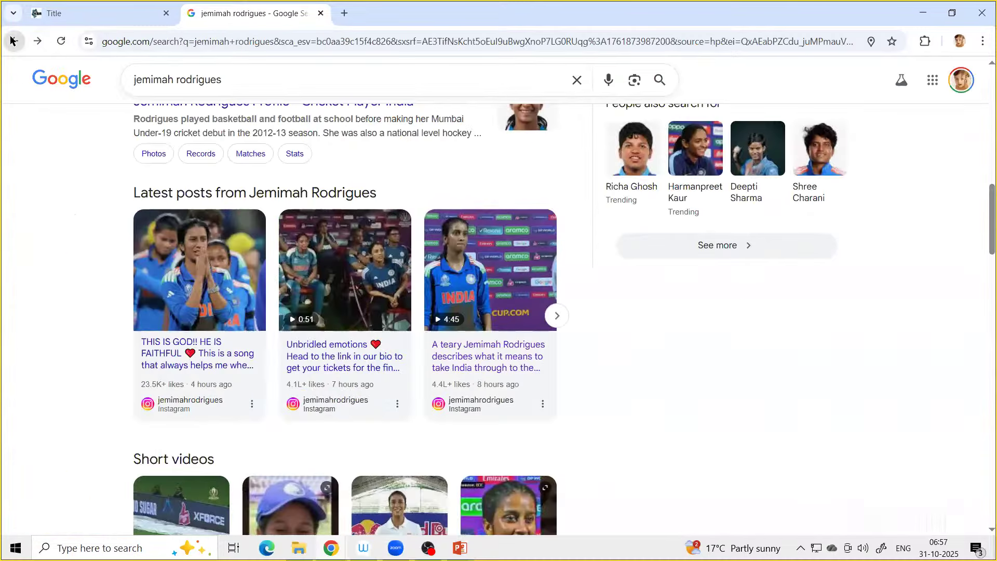
pyautogui.click(554, 316)
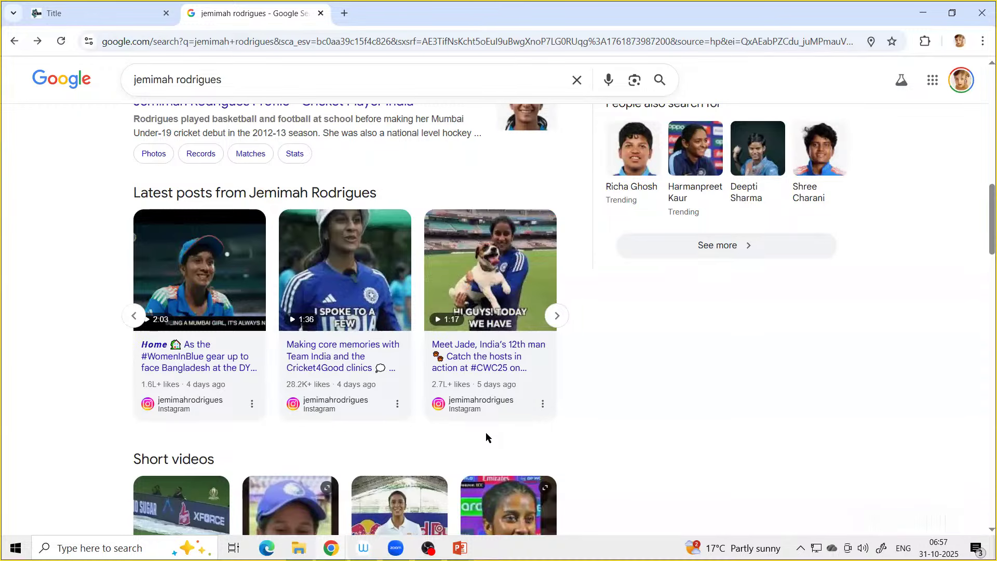
pyautogui.scroll(-8, 485, 437)
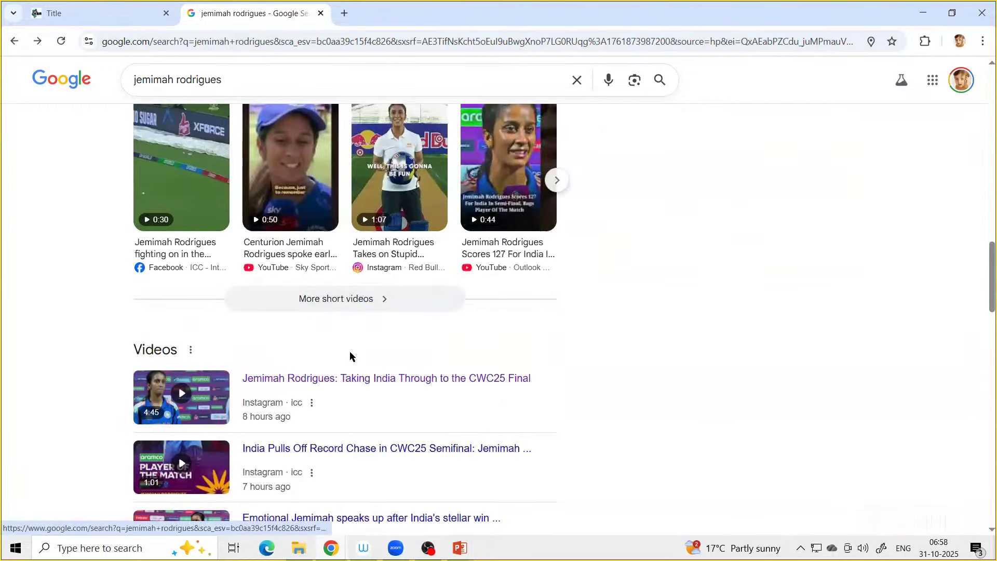
pyautogui.scroll(4, 338, 384)
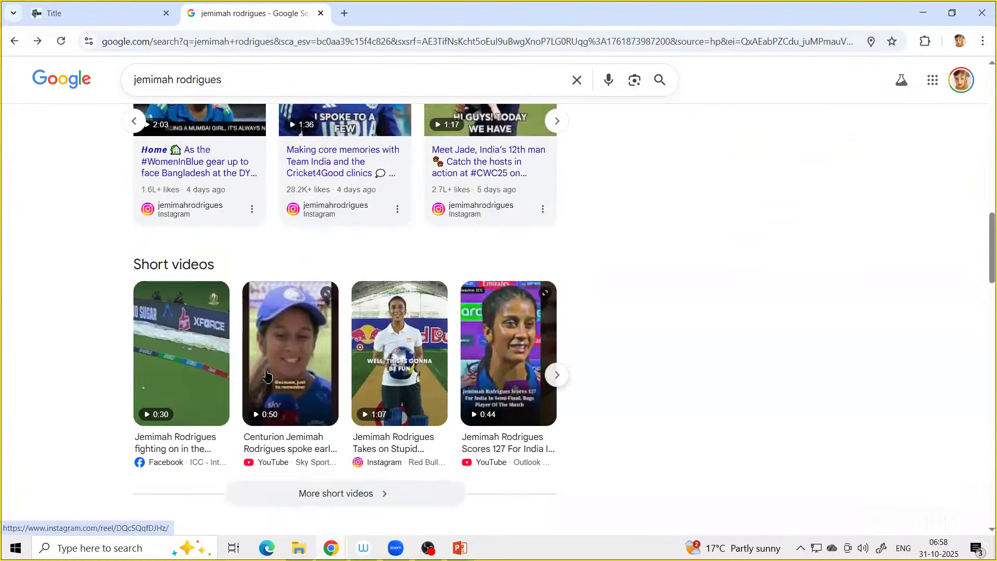
pyautogui.scroll(7, 266, 374)
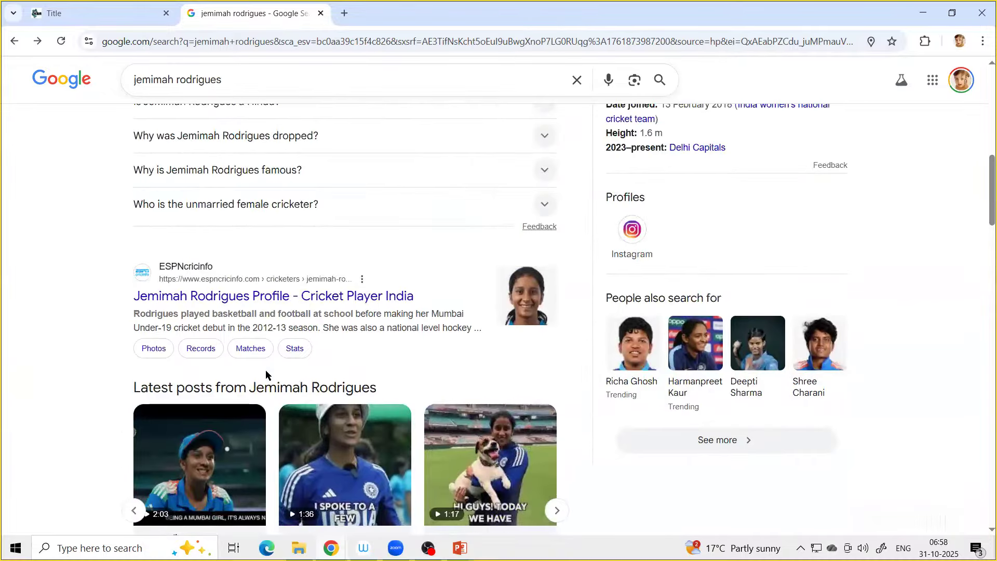
pyautogui.scroll(7, 265, 370)
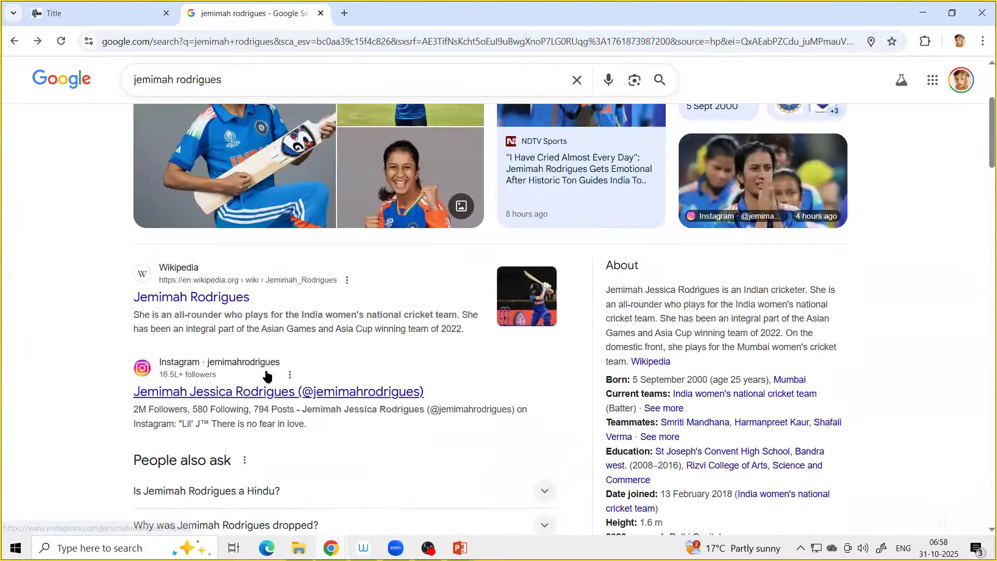
pyautogui.scroll(4, 267, 375)
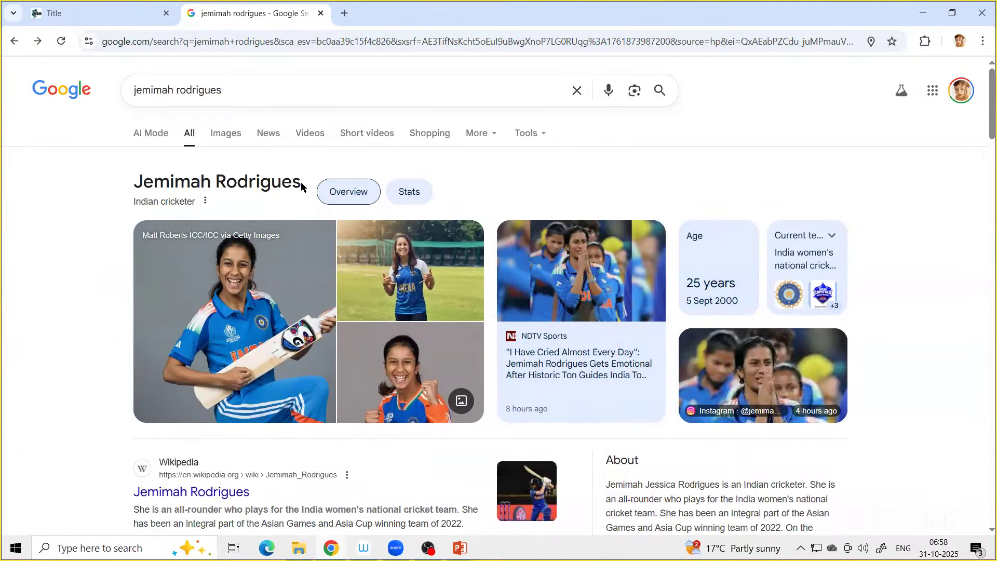
# - Copy the name Jemimah Rodrigues from the heading of the search results page
pyautogui.moveTo(301, 182)
pyautogui.mouseDown()
pyautogui.moveTo(133, 184)
pyautogui.moveTo(299, 182)
pyautogui.mouseUp()
pyautogui.hotkey('ctrl', 'c')
pyautogui.click(223, 179)
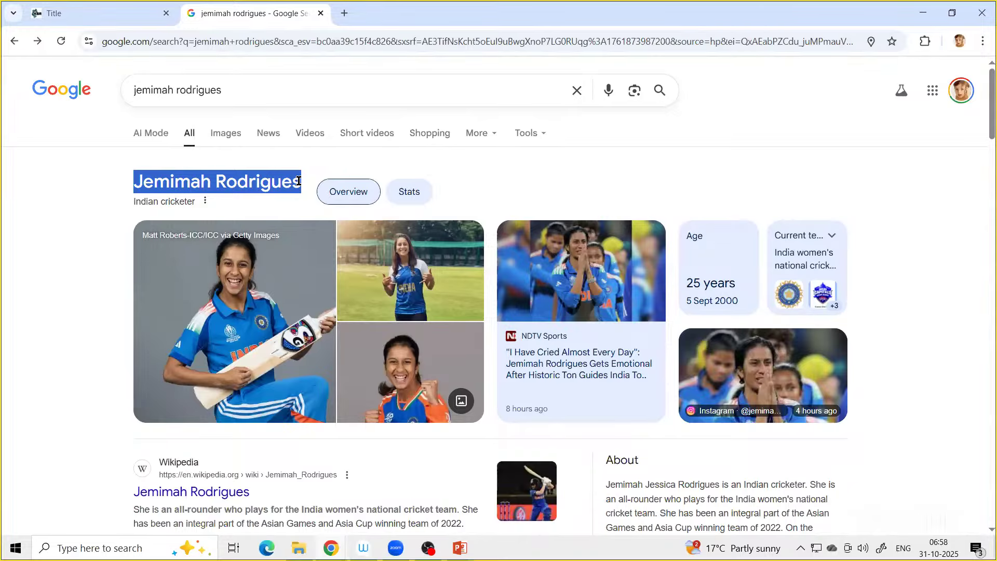
pyautogui.click(287, 178)
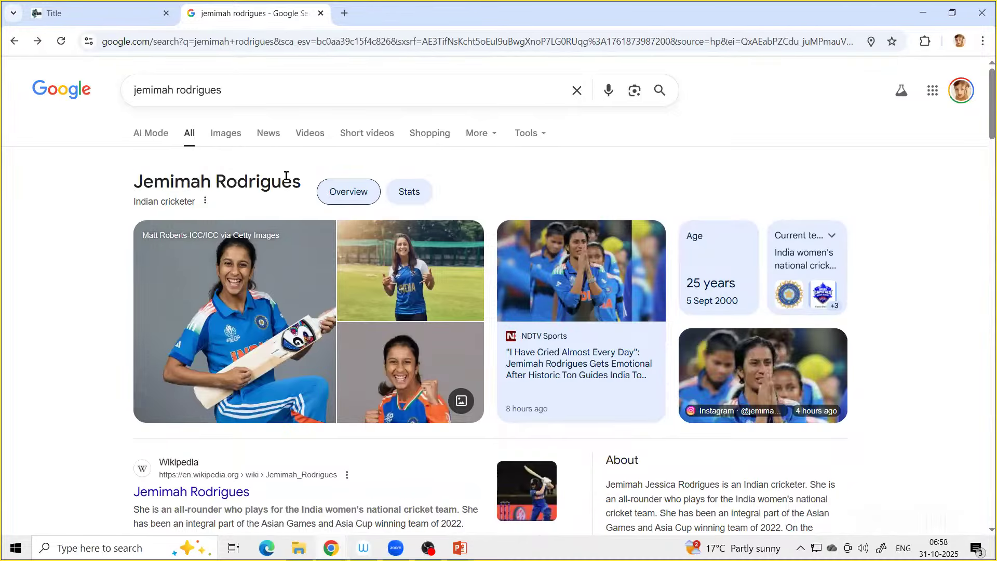
pyautogui.moveTo(313, 92); pyautogui.dragTo(130, 91)
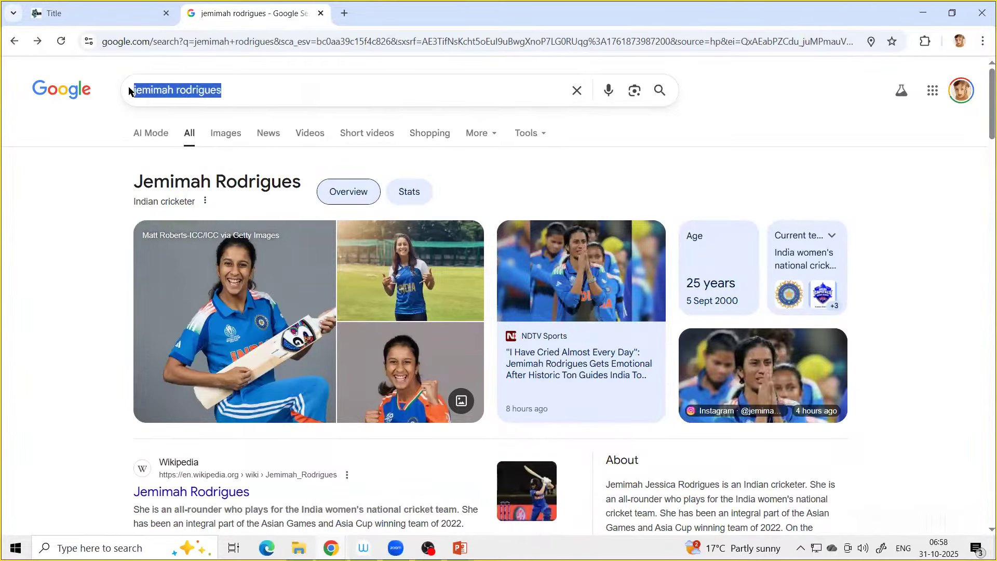
pyautogui.write('google a')
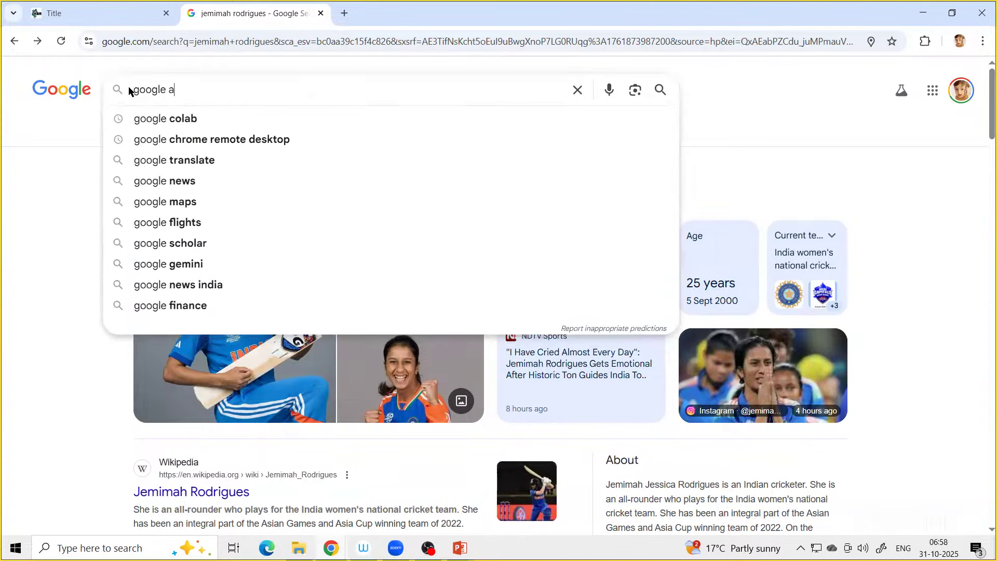
pyautogui.write('nal')
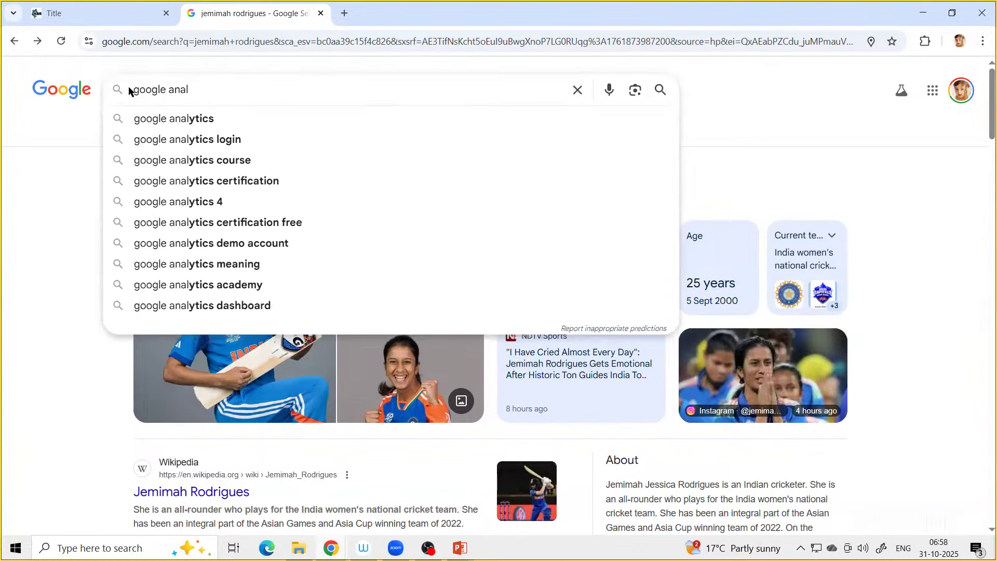
pyautogui.click(148, 119)
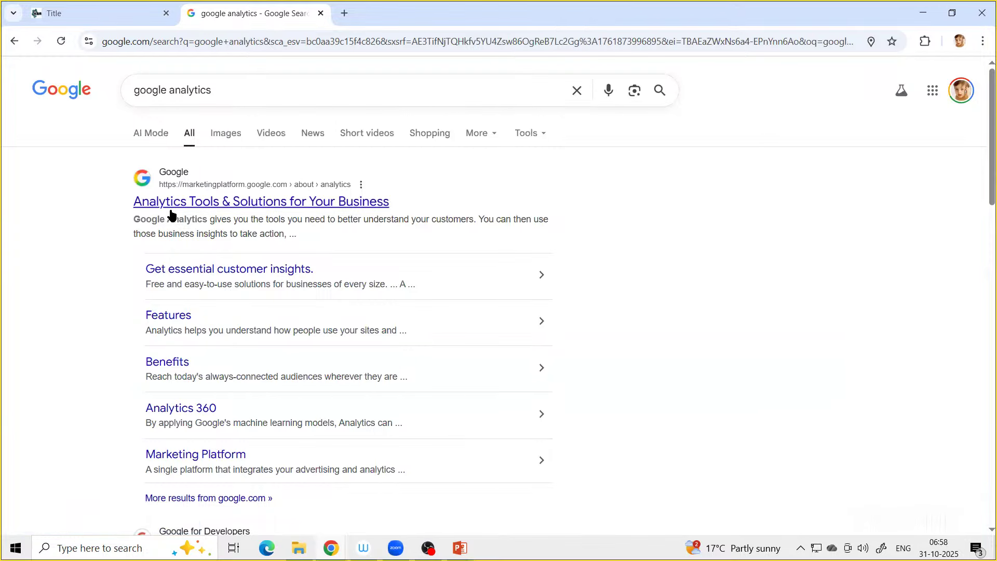
pyautogui.click(203, 204)
pyautogui.click(14, 41)
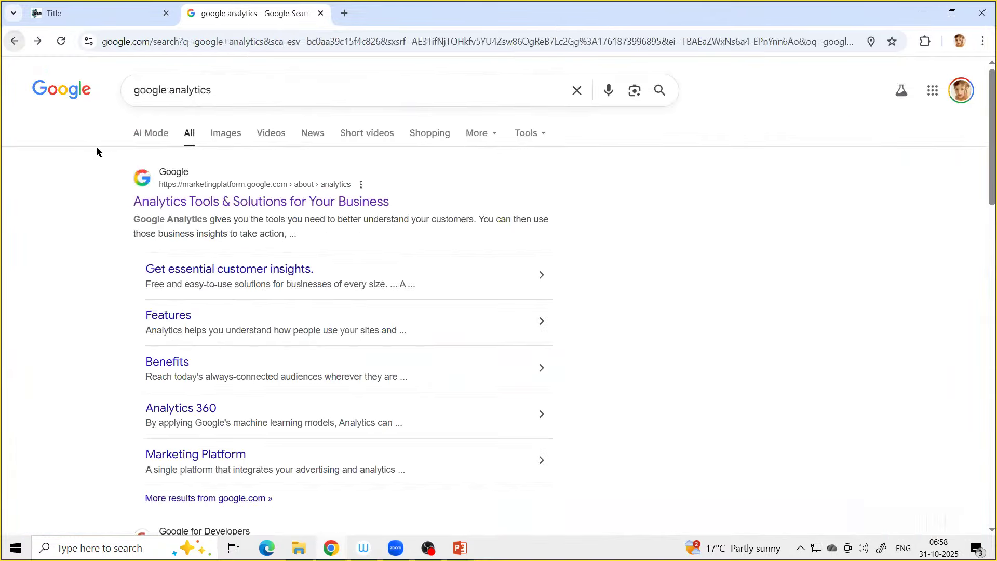
# - Search Google for "google trends" and open the Google Trends site
pyautogui.doubleClick(188, 89)
pyautogui.write('tr')
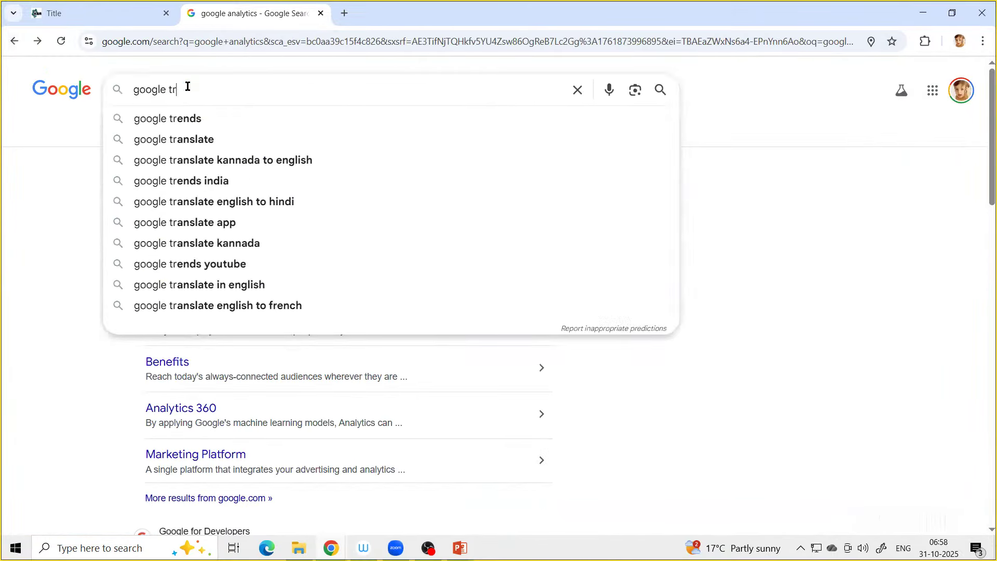
pyautogui.click(185, 119)
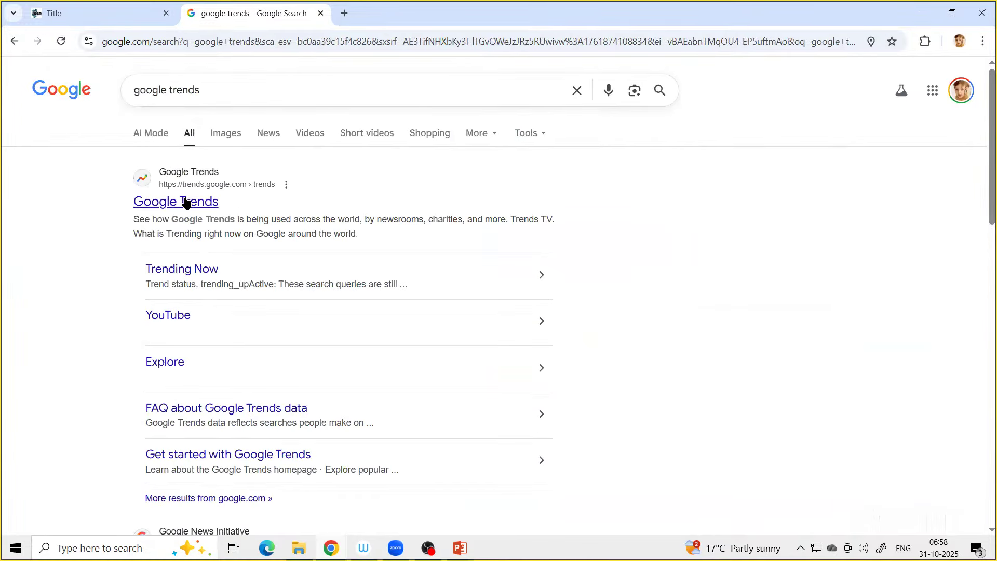
pyautogui.click(186, 202)
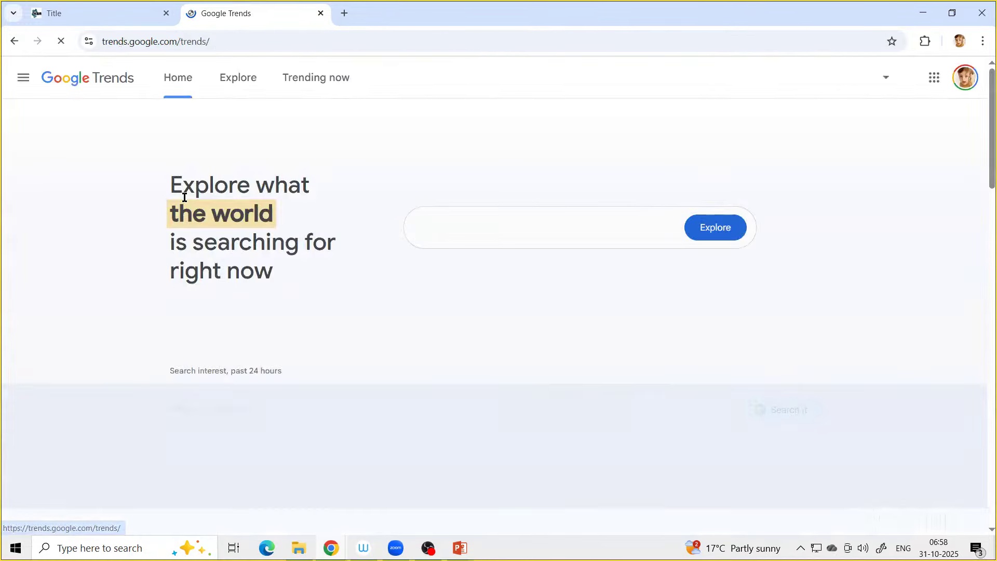
# - Explore the copied name Jemimah Rodrigues in Google Trends as a search term
pyautogui.click(464, 226)
pyautogui.write('Jemimah Rodrigues')
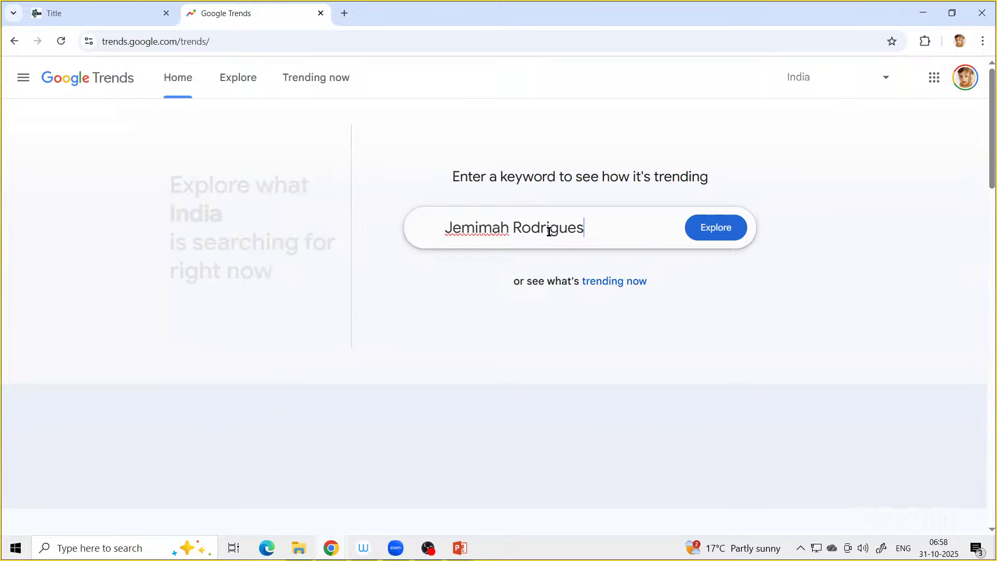
pyautogui.click(705, 229)
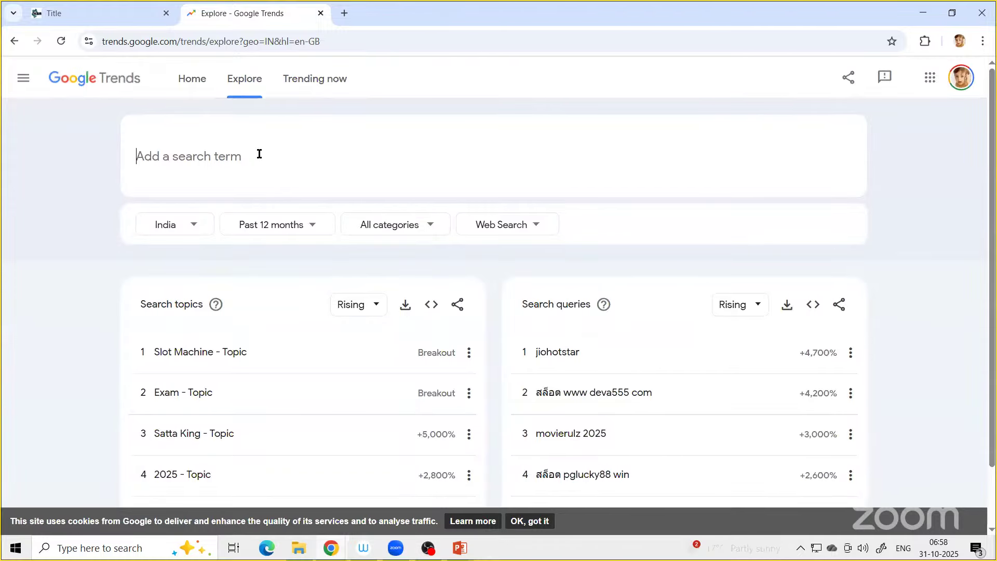
pyautogui.hotkey('ctrl', 'v')
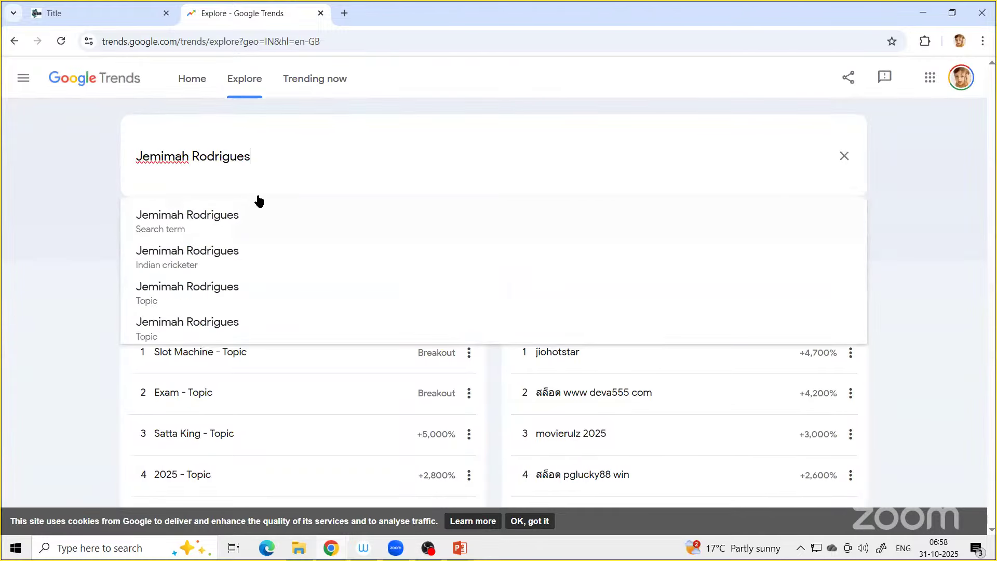
pyautogui.click(237, 218)
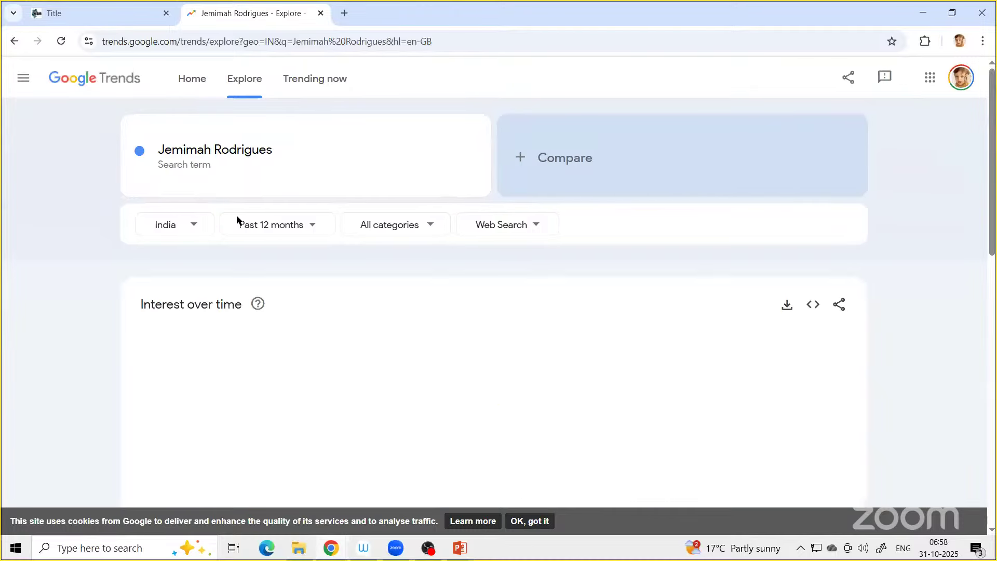
# - Examine the 12-month interest-over-time chart and the sub-region interest for Jemimah Rodrigues in India
pyautogui.scroll(-3, 254, 237)
pyautogui.moveTo(835, 280)
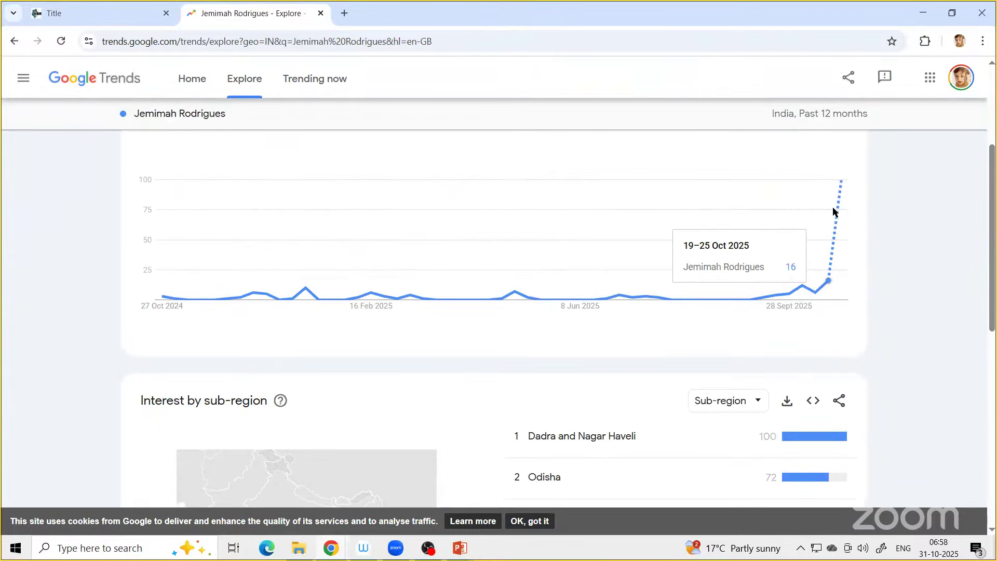
pyautogui.scroll(4, 812, 291)
pyautogui.scroll(-4, 167, 314)
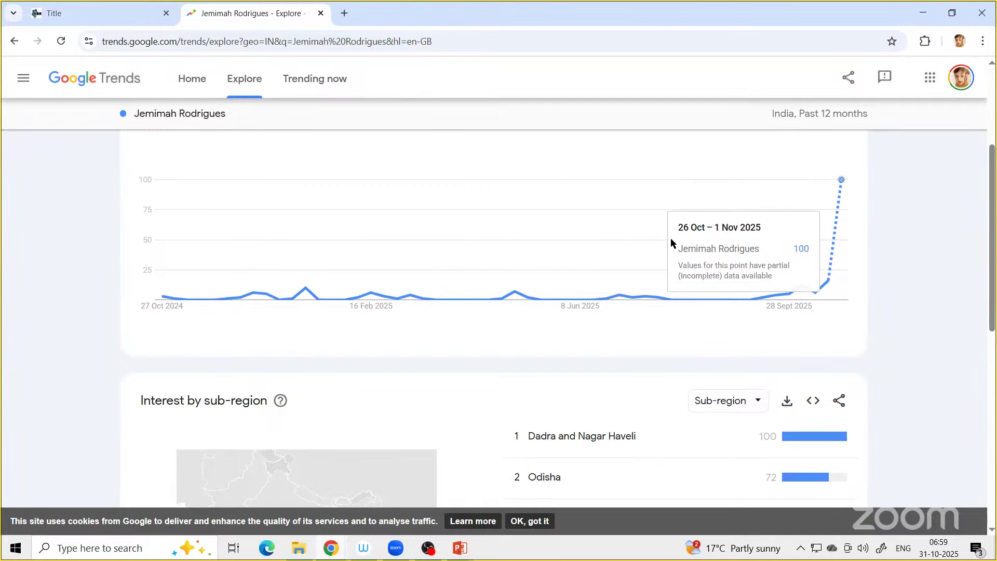
pyautogui.scroll(-3, 669, 239)
pyautogui.scroll(6, 343, 328)
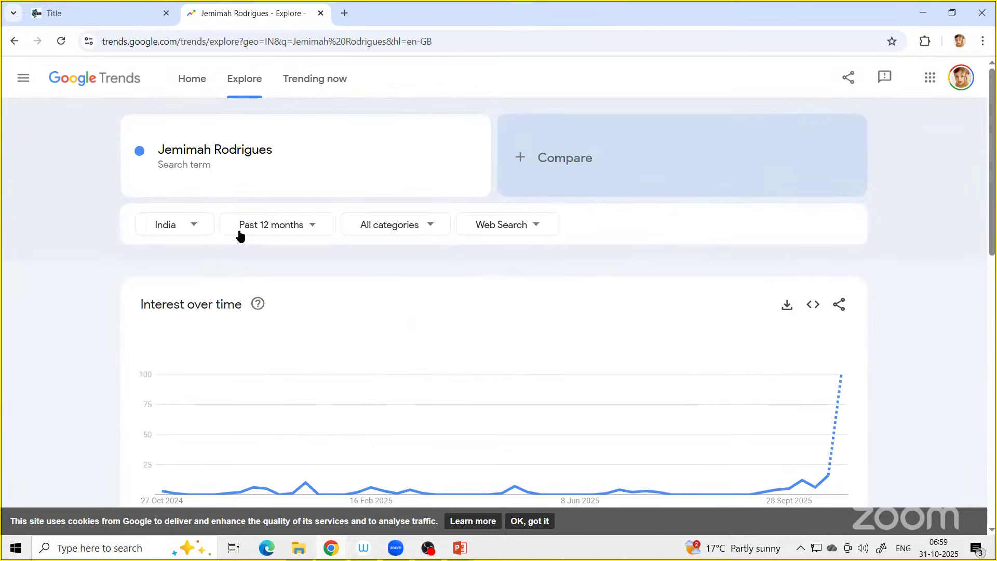
# - Set the trend's time range to Past 7 days and inspect the peak in the interest-over-time chart
pyautogui.click(277, 228)
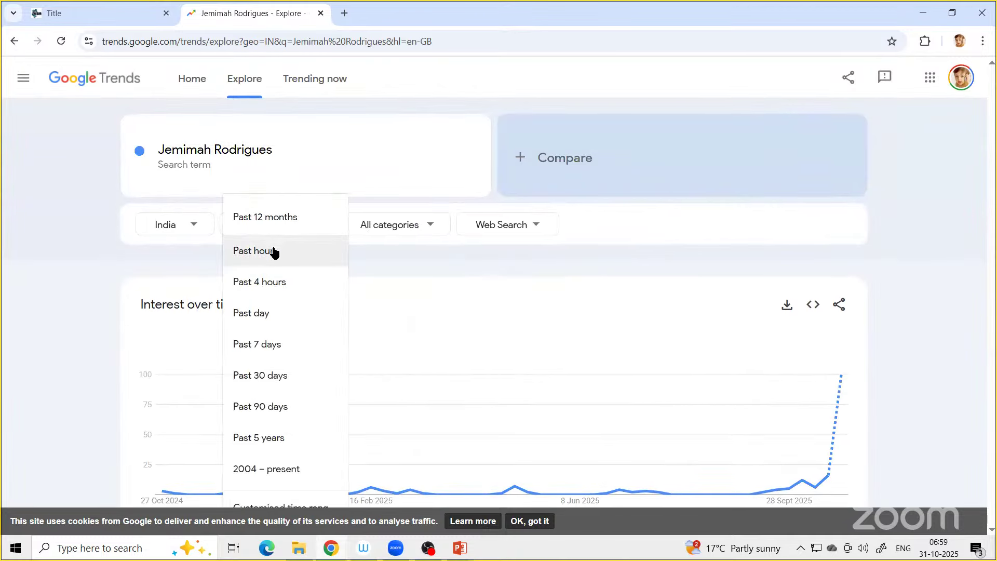
pyautogui.click(270, 353)
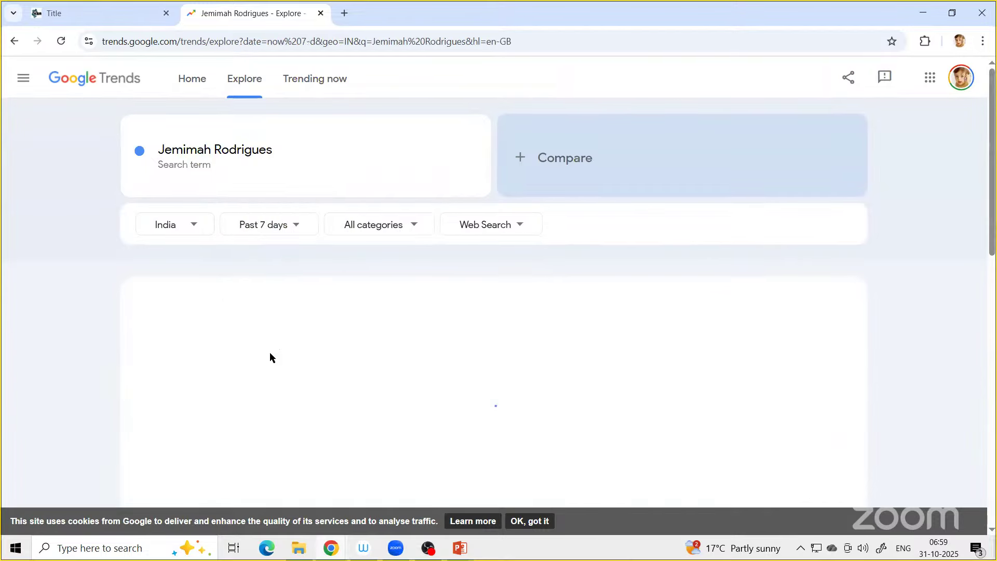
pyautogui.scroll(-3, 270, 357)
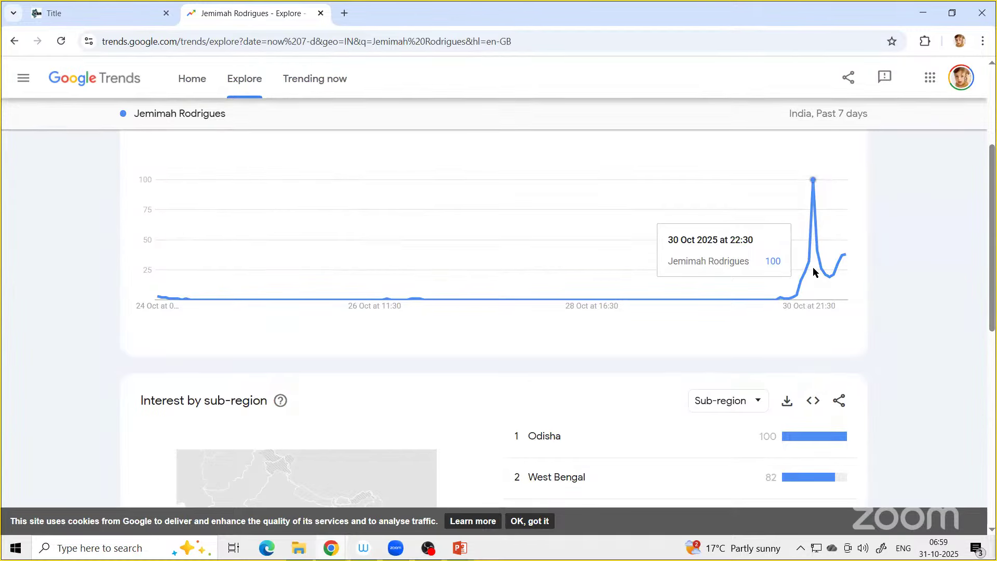
# - Search Google for cricbuzz in a new tab and open the Australia Women vs India Women 2nd Semi-Final page on Cricbuzz
pyautogui.click(344, 13)
pyautogui.click(390, 325)
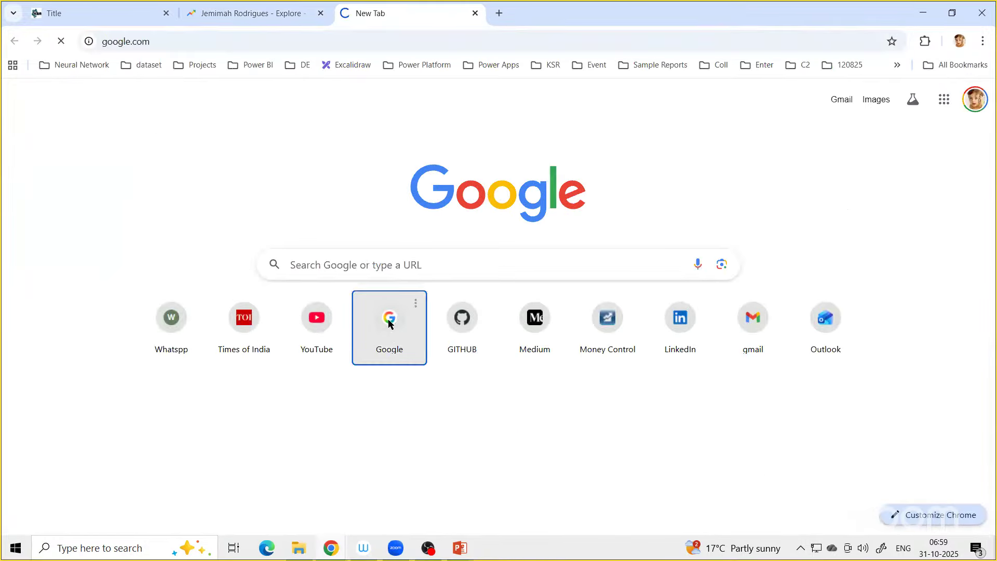
pyautogui.write('cri')
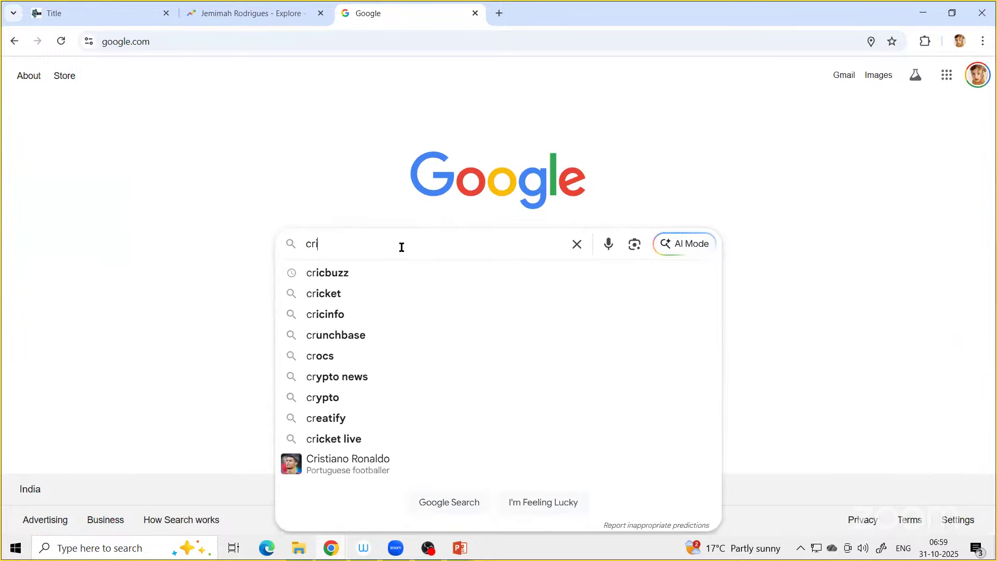
pyautogui.click(350, 270)
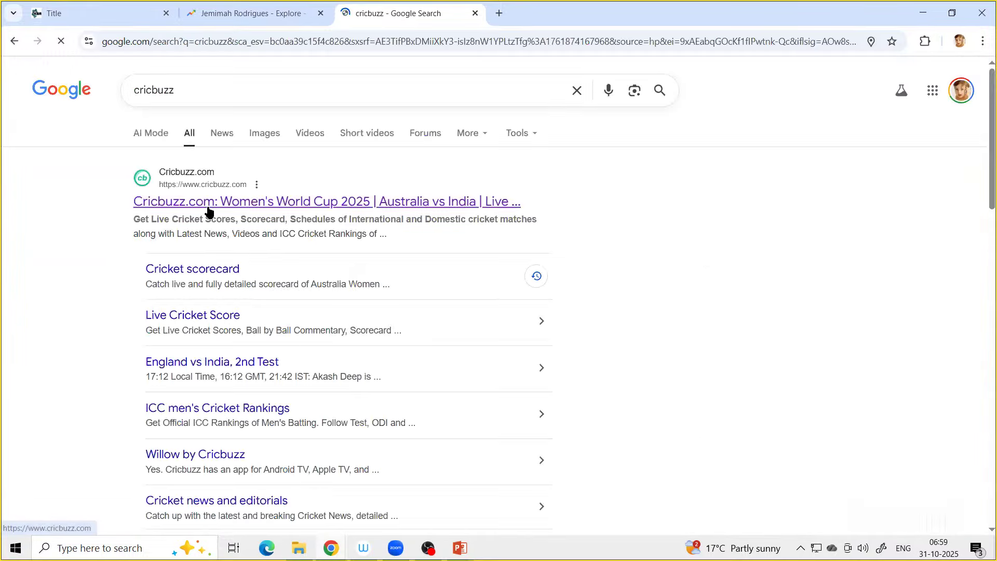
pyautogui.click(269, 201)
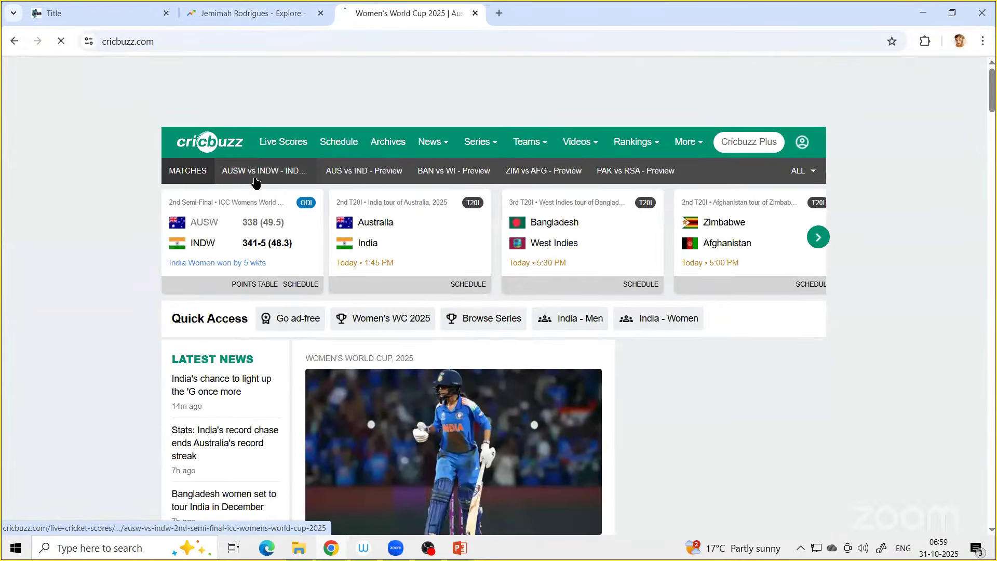
pyautogui.click(256, 188)
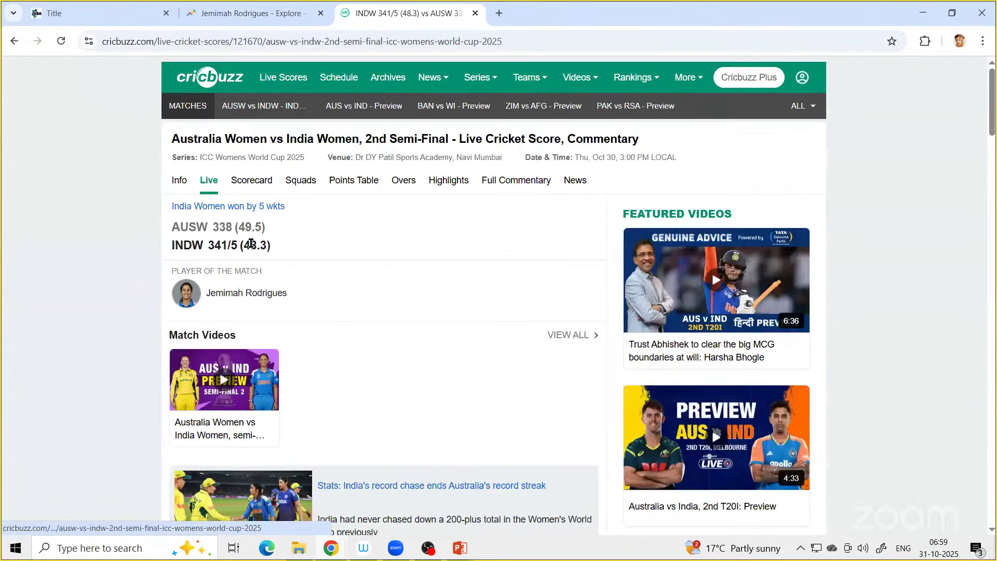
# - Examine the semi-final's live commentary and match summary for Jemimah Rodrigues' innings and the overs around her hundred
pyautogui.scroll(-20, 271, 283)
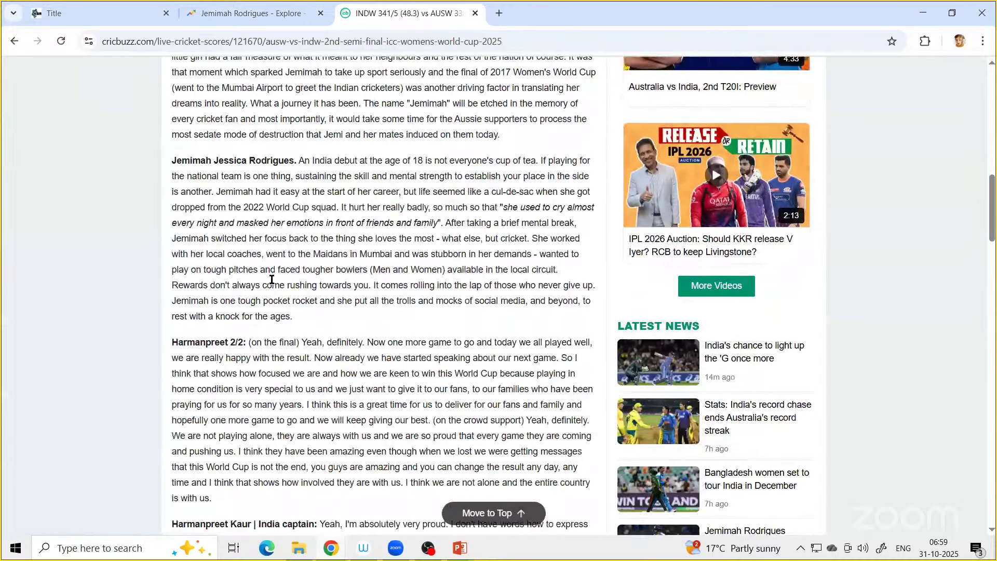
pyautogui.scroll(-20, 271, 280)
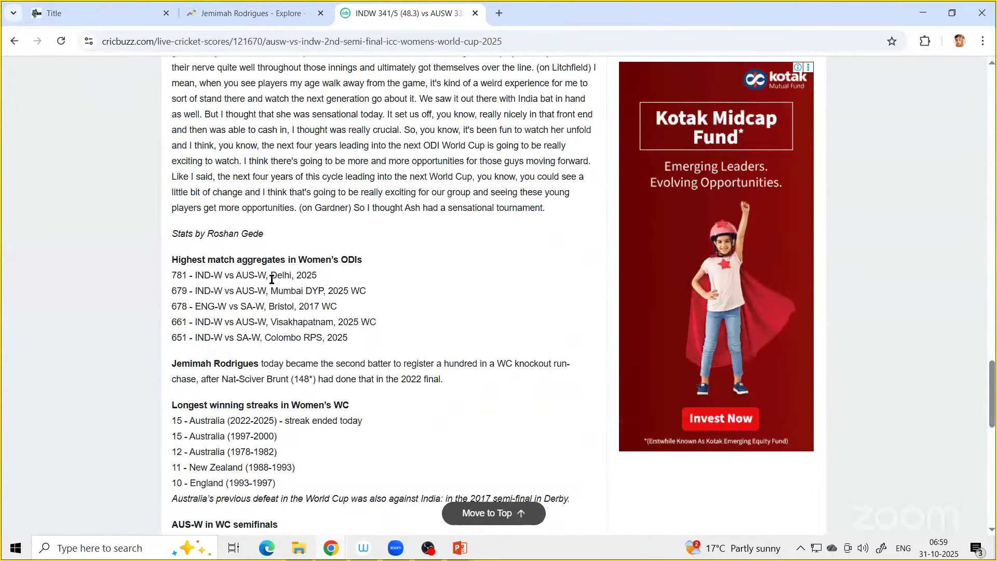
pyautogui.scroll(-6, 271, 280)
pyautogui.scroll(-20, 271, 283)
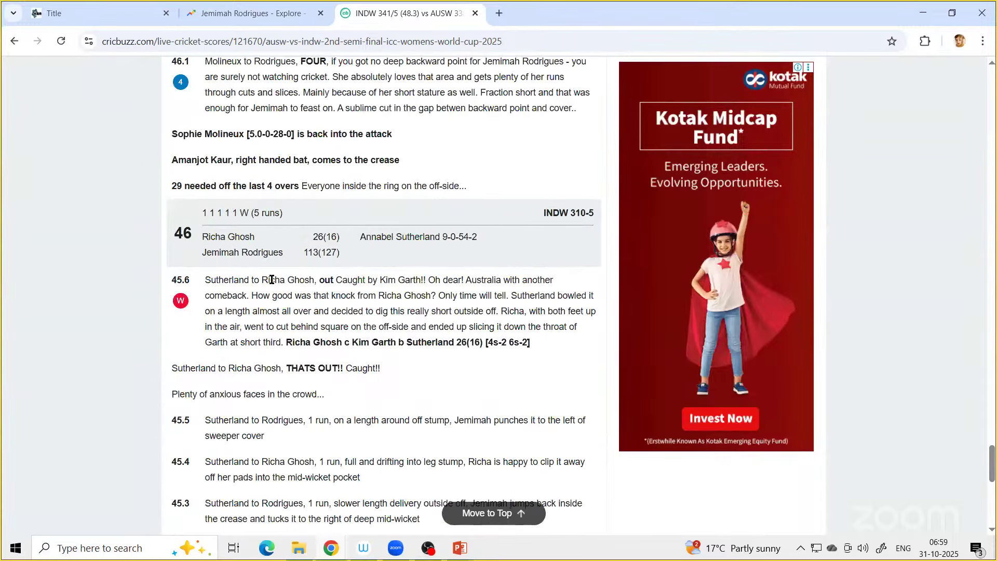
pyautogui.scroll(-10, 271, 281)
pyautogui.scroll(-10, 271, 283)
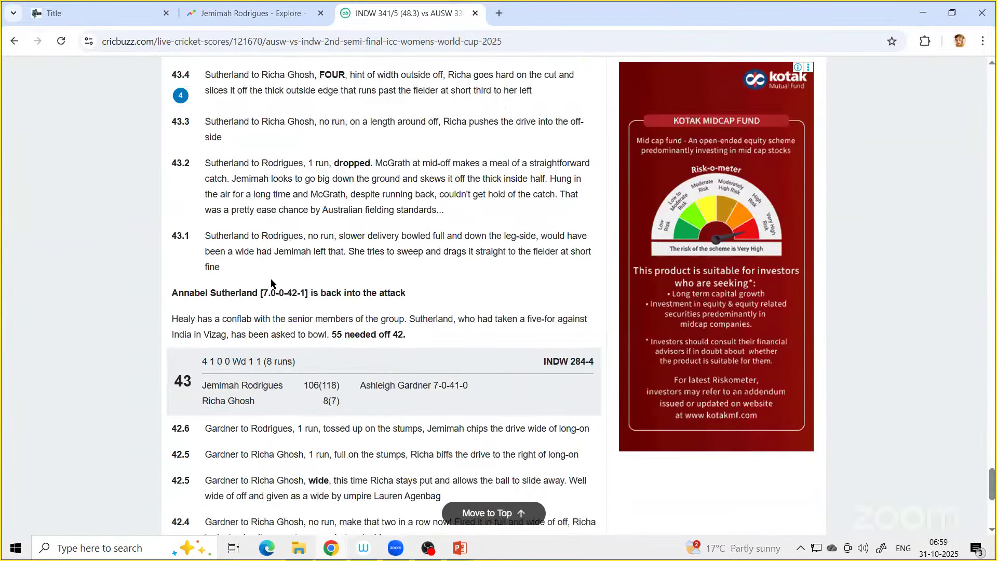
pyautogui.scroll(-7, 271, 280)
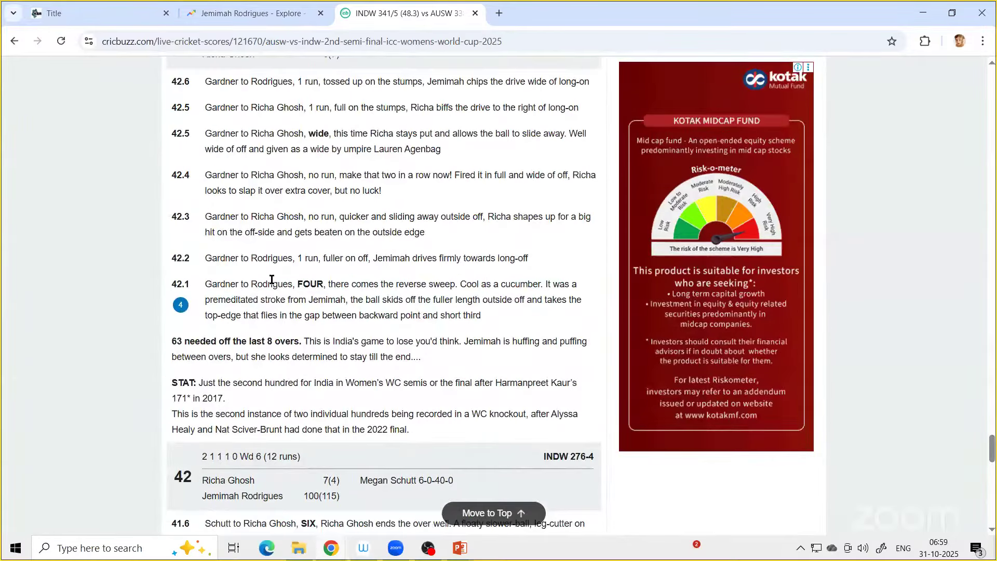
pyautogui.scroll(-7, 271, 280)
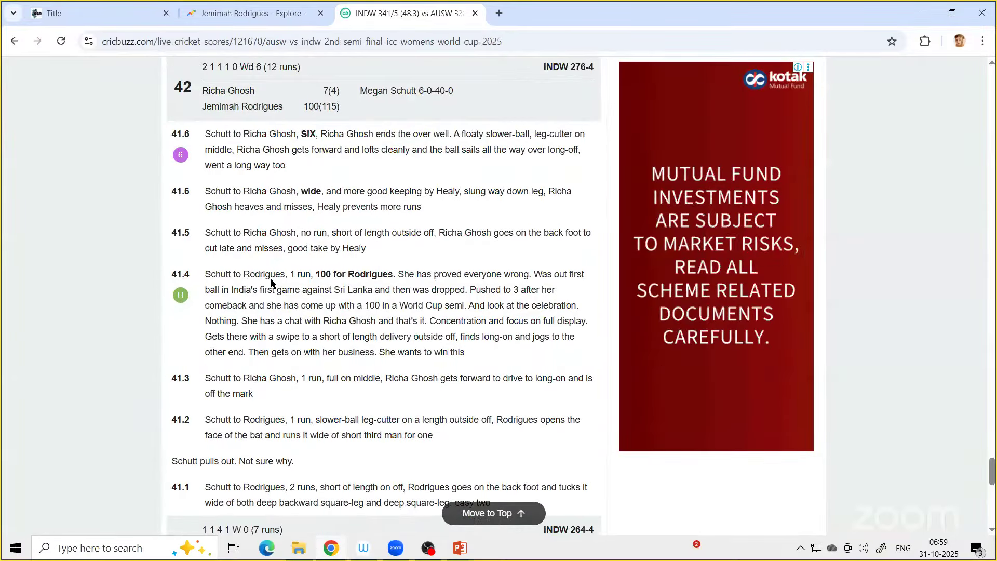
pyautogui.scroll(4, 271, 283)
pyautogui.scroll(10, 247, 252)
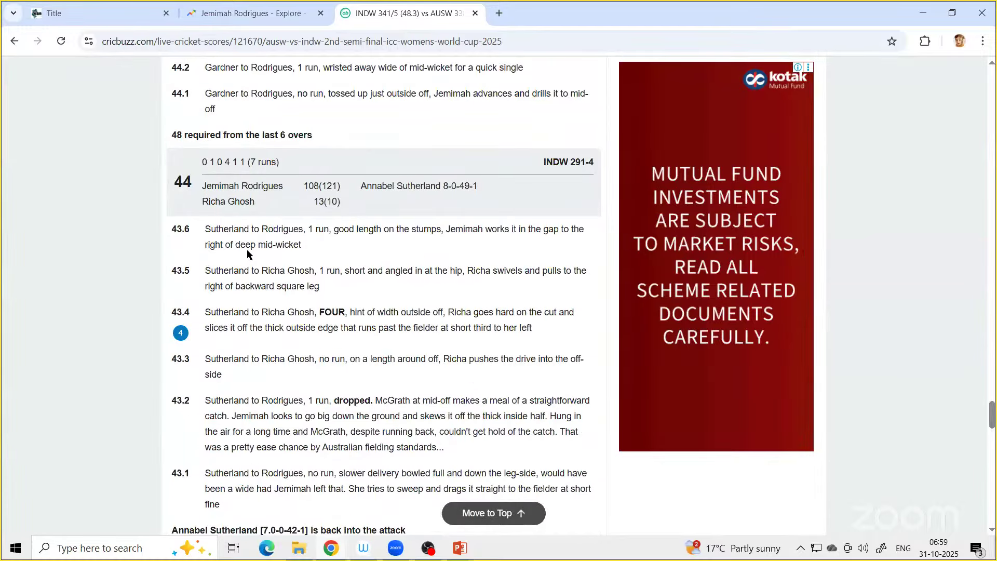
pyautogui.scroll(15, 247, 253)
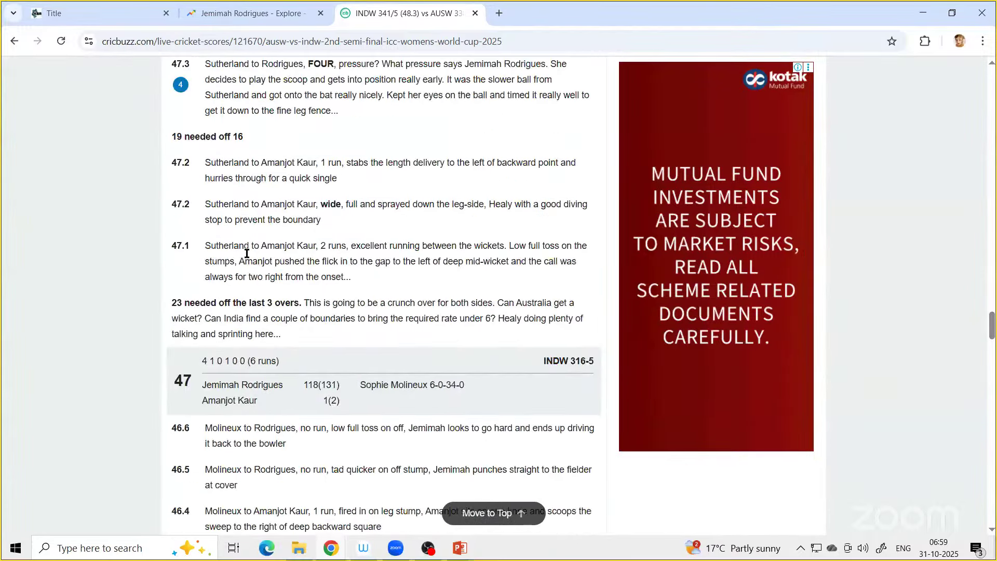
pyautogui.scroll(15, 246, 253)
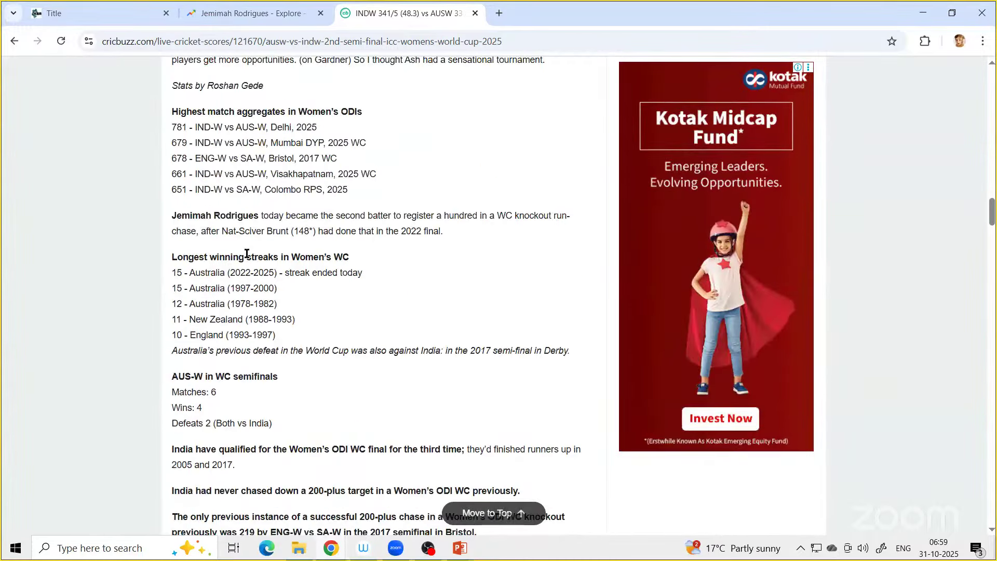
pyautogui.scroll(7, 247, 254)
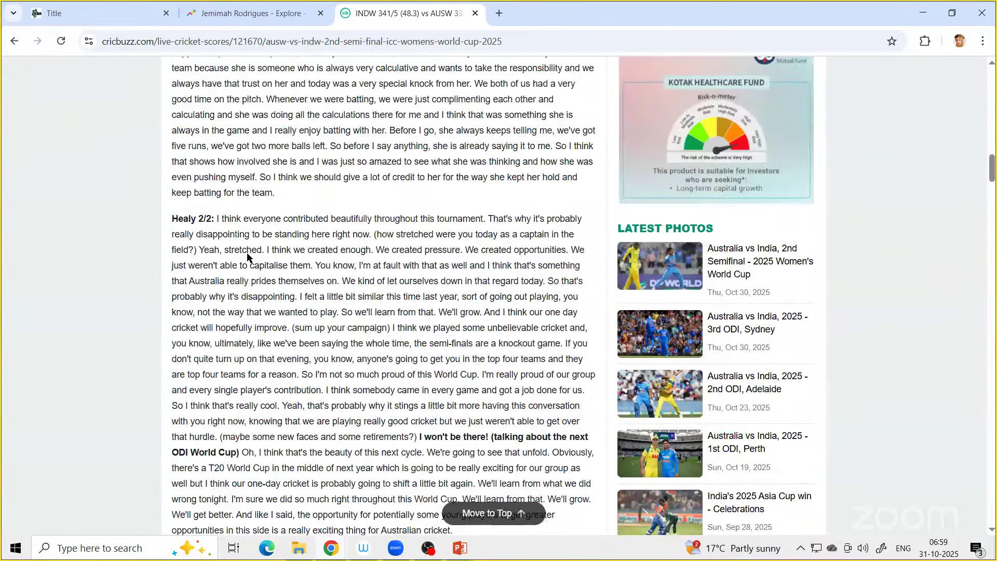
pyautogui.scroll(15, 247, 256)
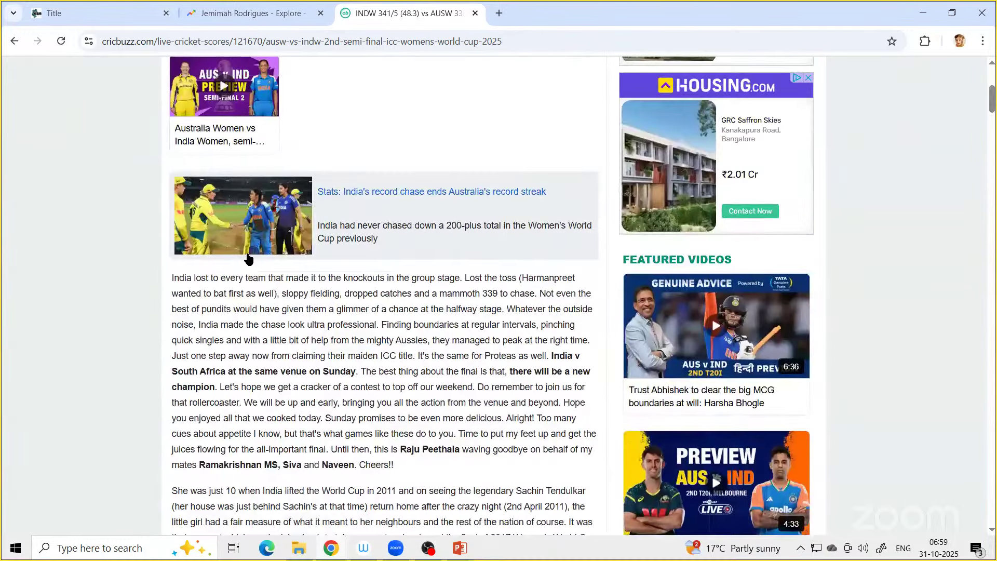
pyautogui.scroll(6, 247, 256)
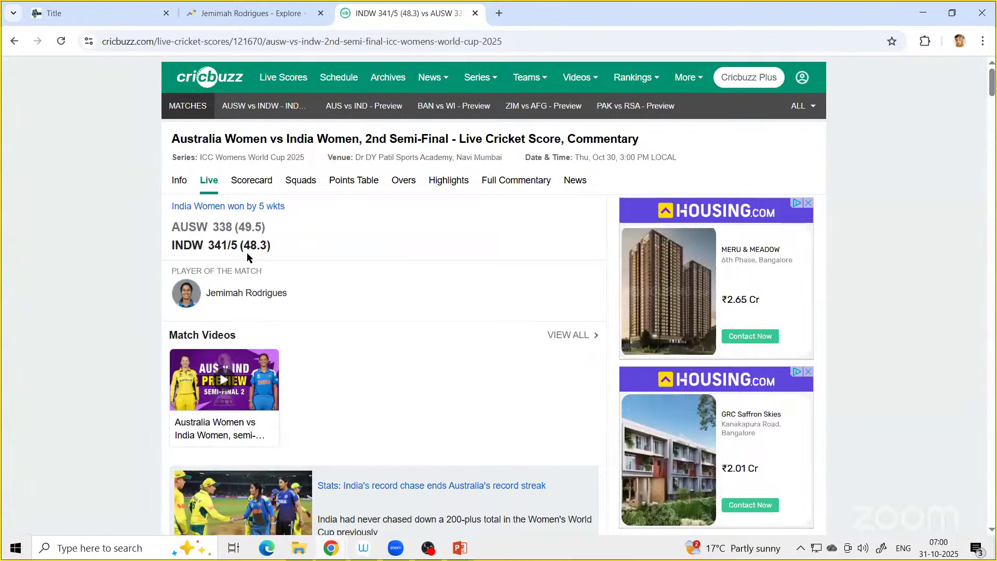
pyautogui.scroll(-4, 247, 252)
# - Return to the Google Trends page and replace its search term with RCB
pyautogui.hotkey('ctrl', 'shift', 'Tab')
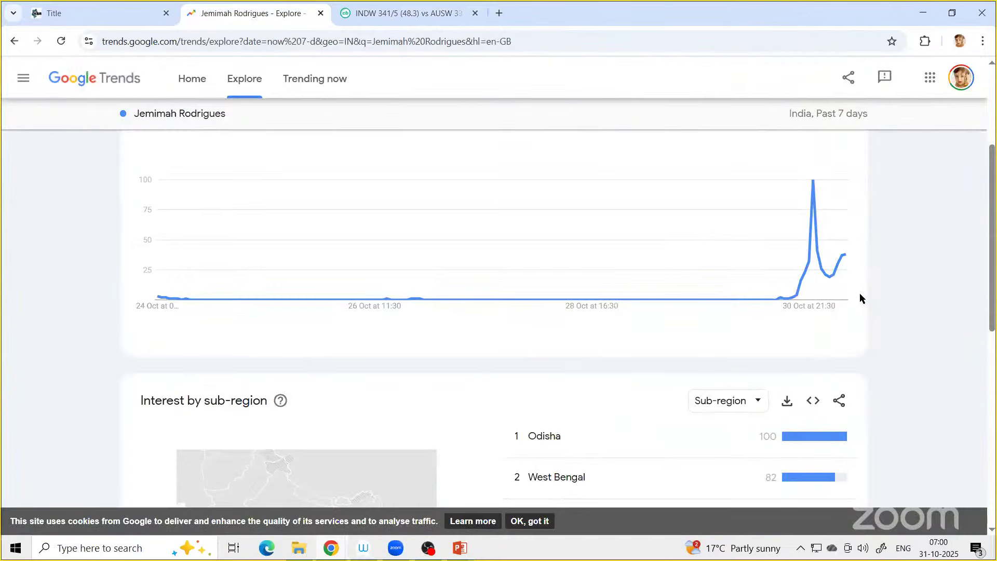
pyautogui.moveTo(814, 266)
pyautogui.scroll(4, 556, 305)
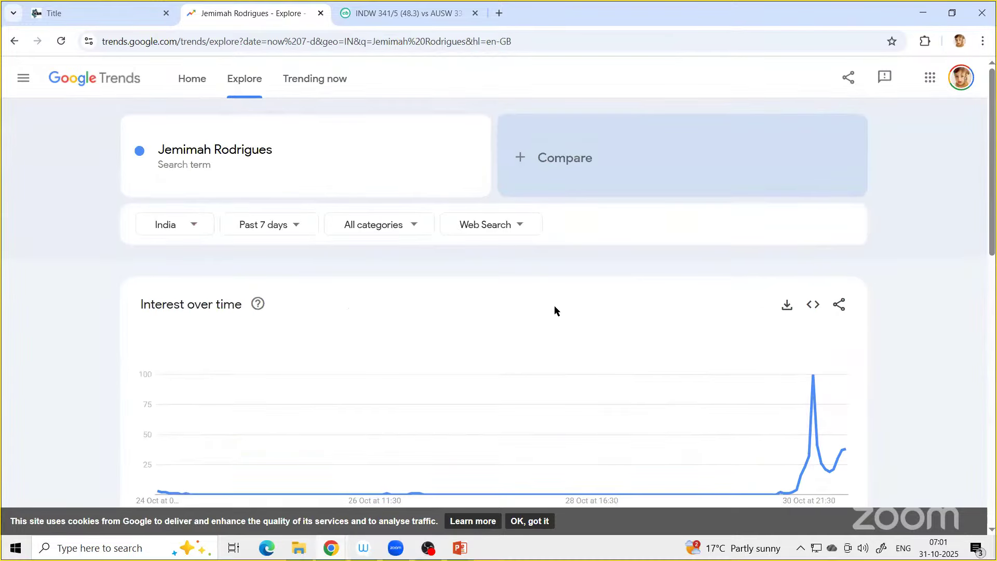
pyautogui.click(273, 163)
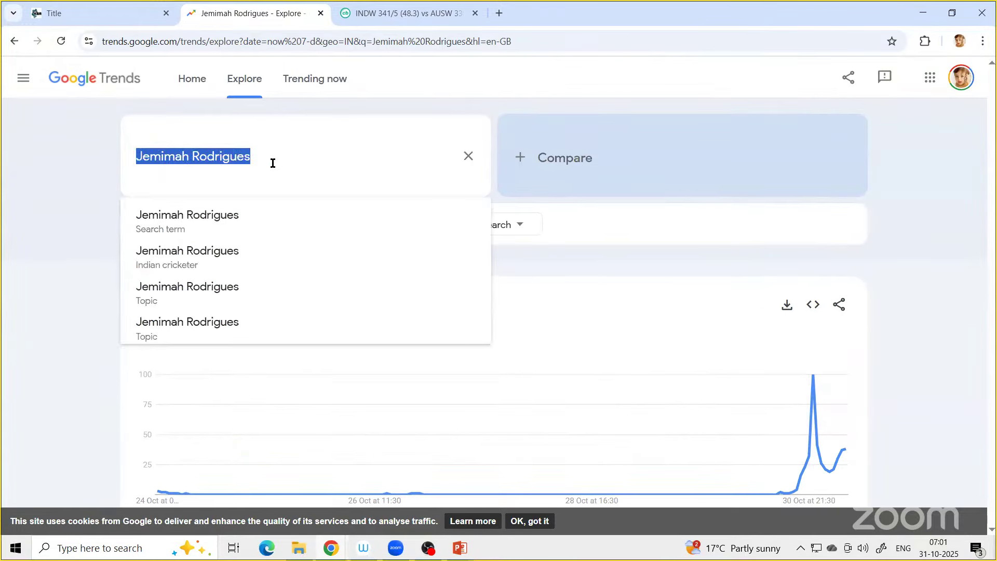
pyautogui.write('RCB')
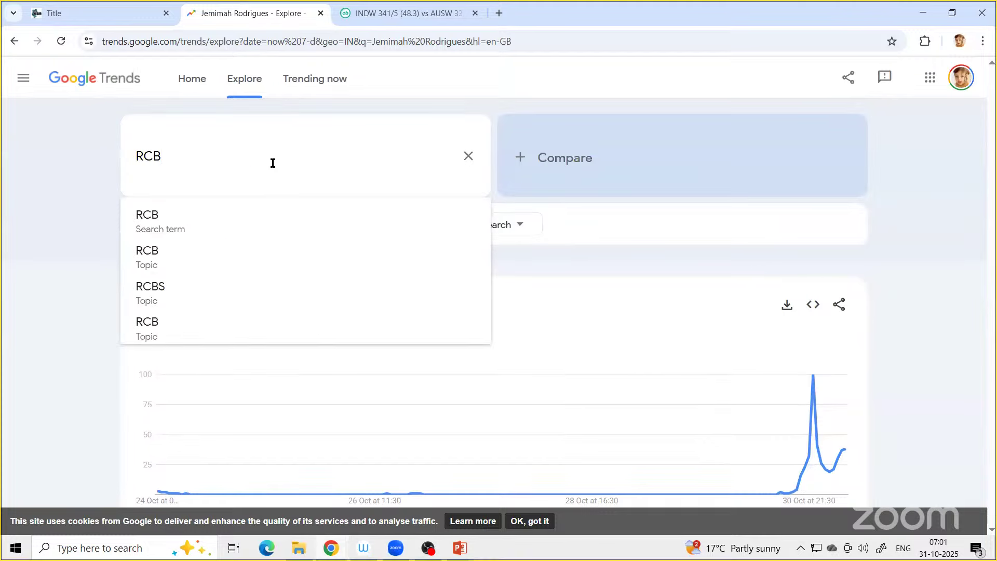
pyautogui.press('Return')
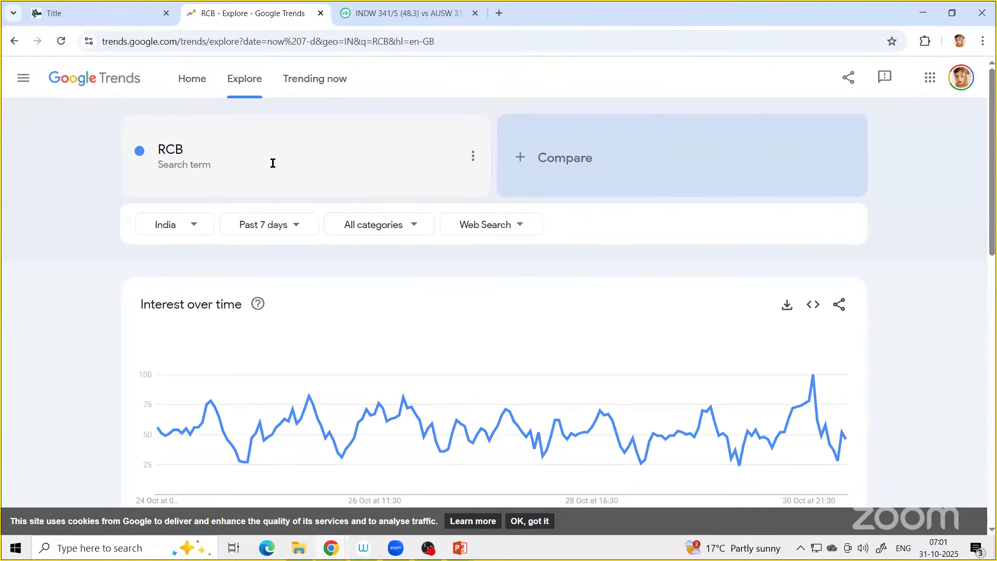
# - Set the RCB trend's time range to Past 12 months and inspect the rise in the interest-over-time chart
pyautogui.scroll(-3, 272, 164)
pyautogui.scroll(3, 272, 164)
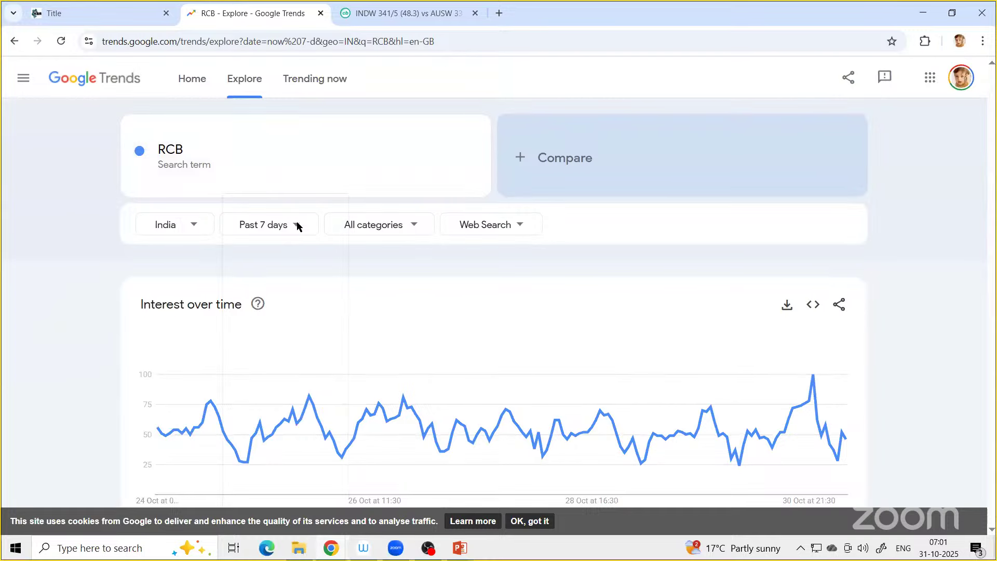
pyautogui.click(297, 225)
pyautogui.click(293, 407)
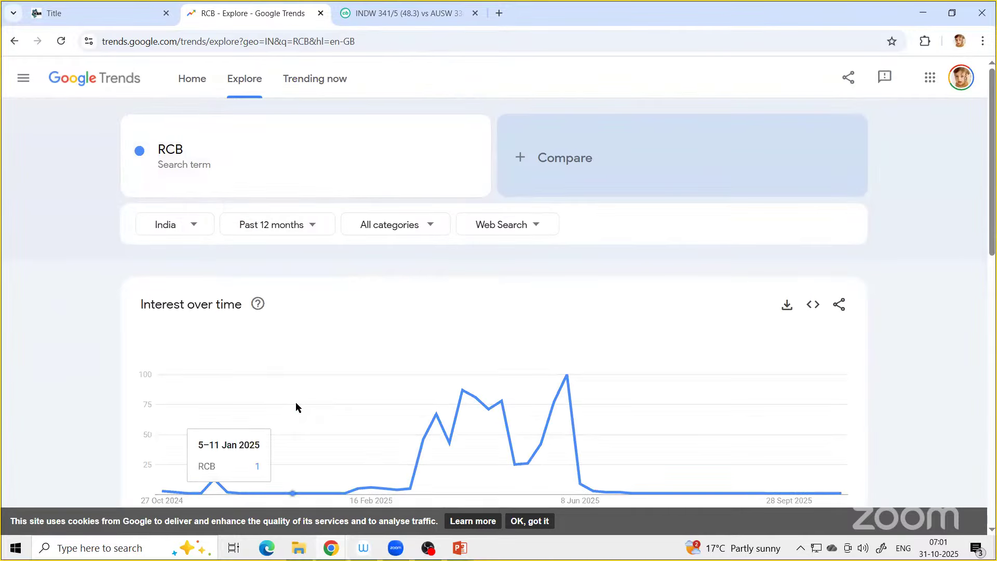
pyautogui.scroll(-3, 295, 402)
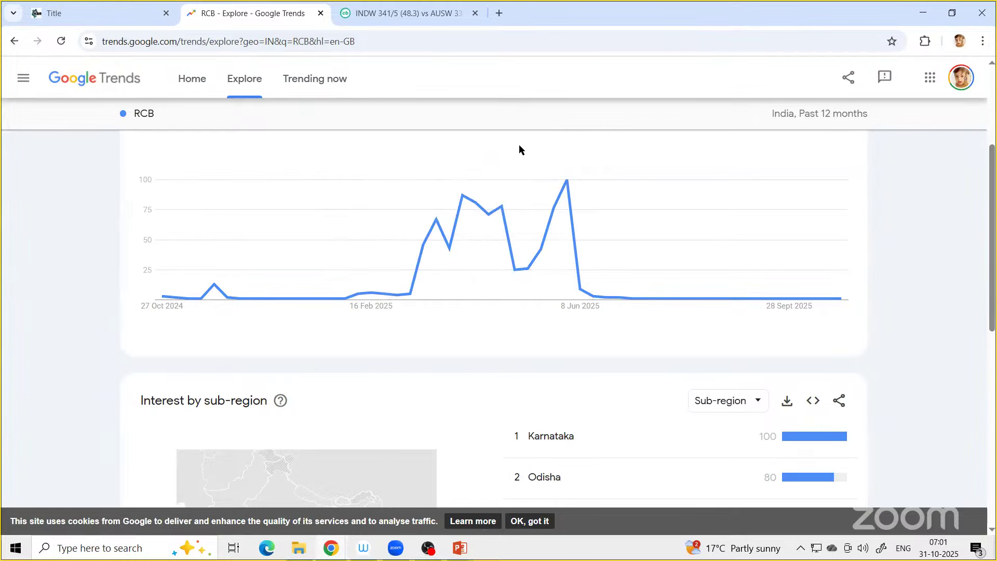
pyautogui.moveTo(412, 296)
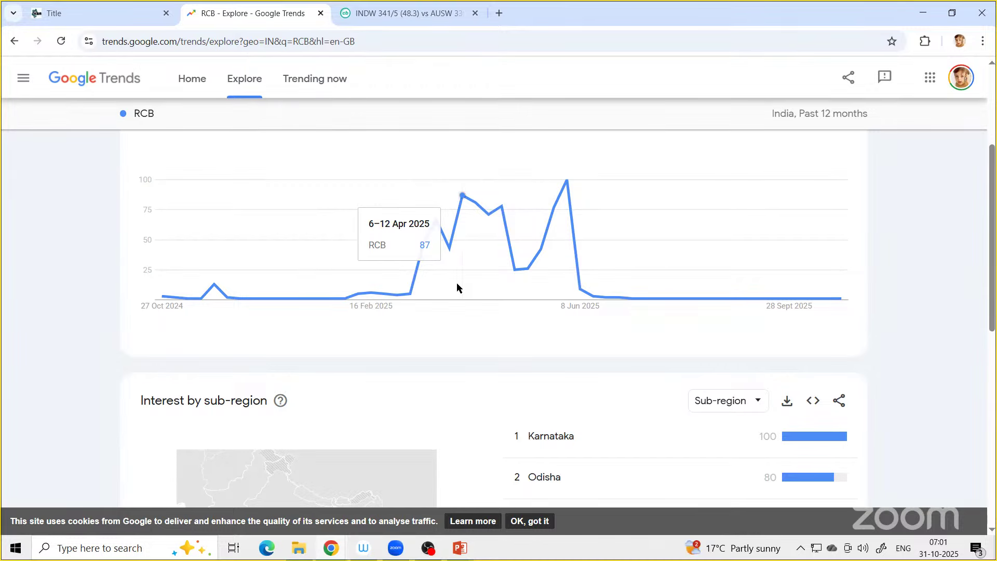
# - Examine RCB's interest by sub-region, viewing the Karnataka trend and returning to the India-wide results
pyautogui.scroll(-3, 553, 281)
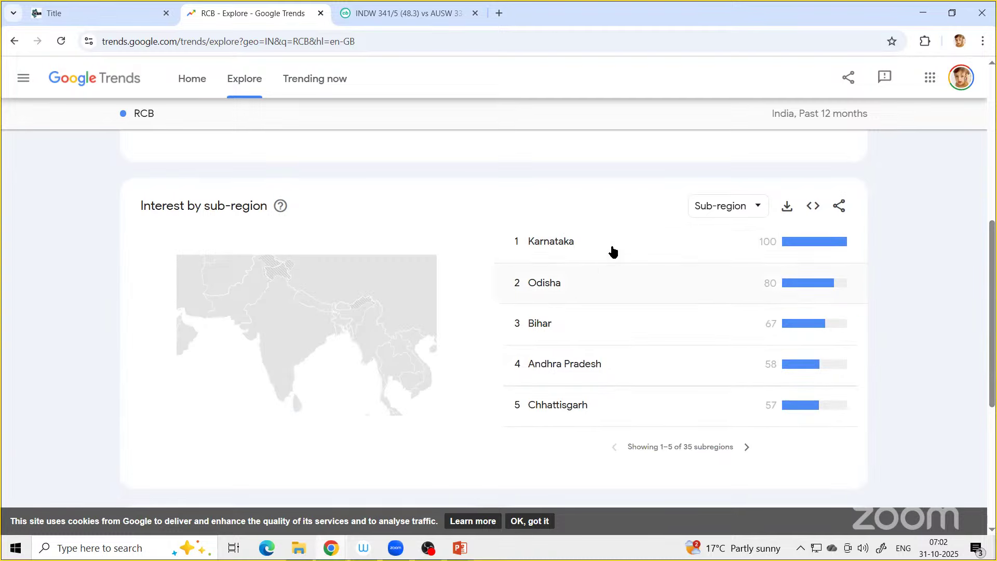
pyautogui.click(568, 243)
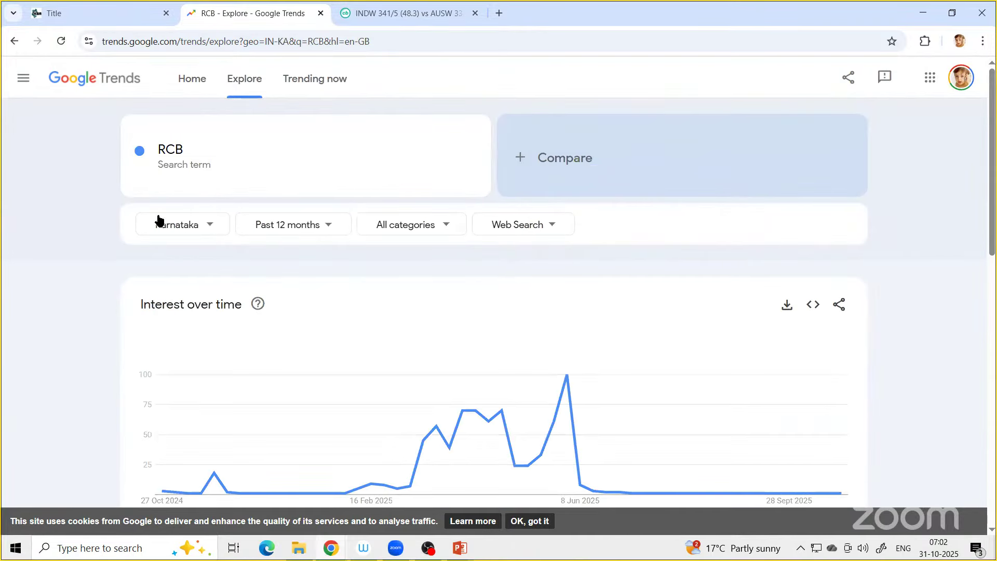
pyautogui.click(15, 40)
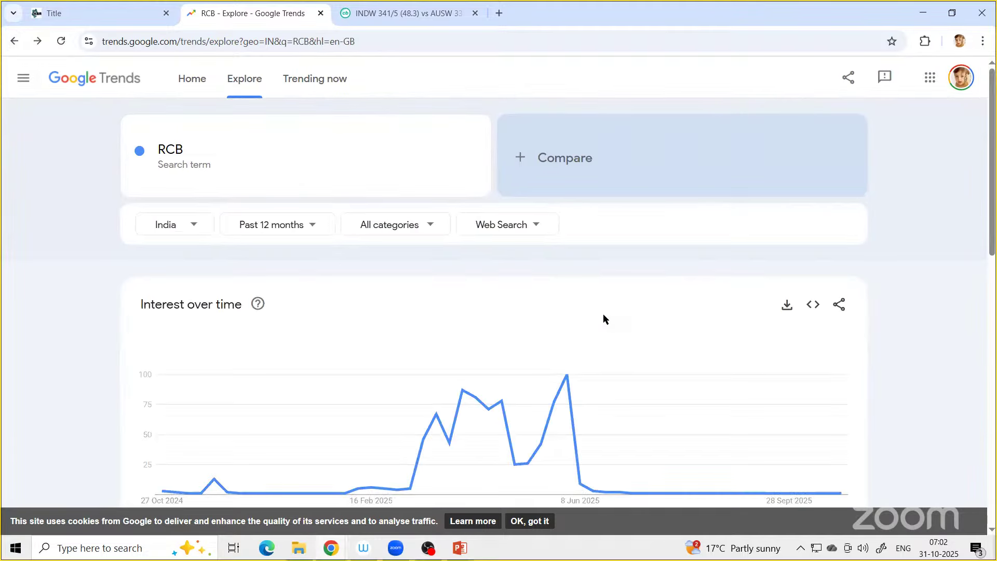
pyautogui.scroll(-8, 577, 384)
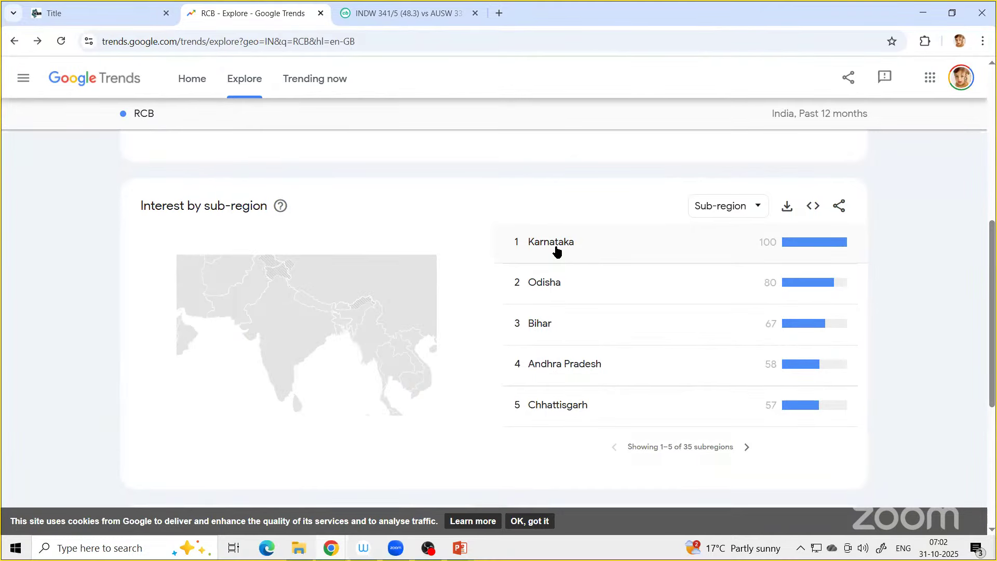
# - Add CSK as a comparison search term alongside RCB and view the compared interest-over-time chart
pyautogui.scroll(8, 555, 248)
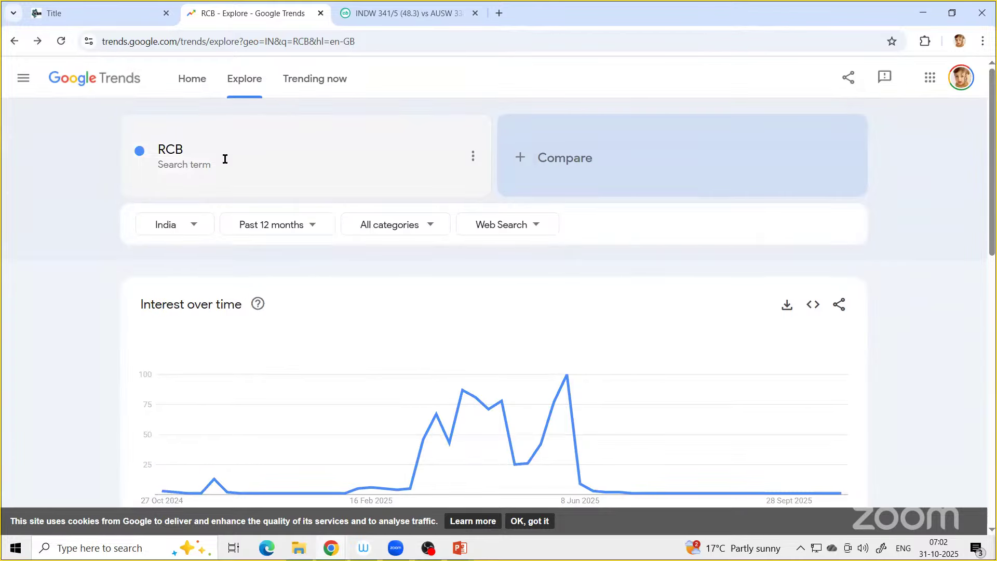
pyautogui.click(633, 157)
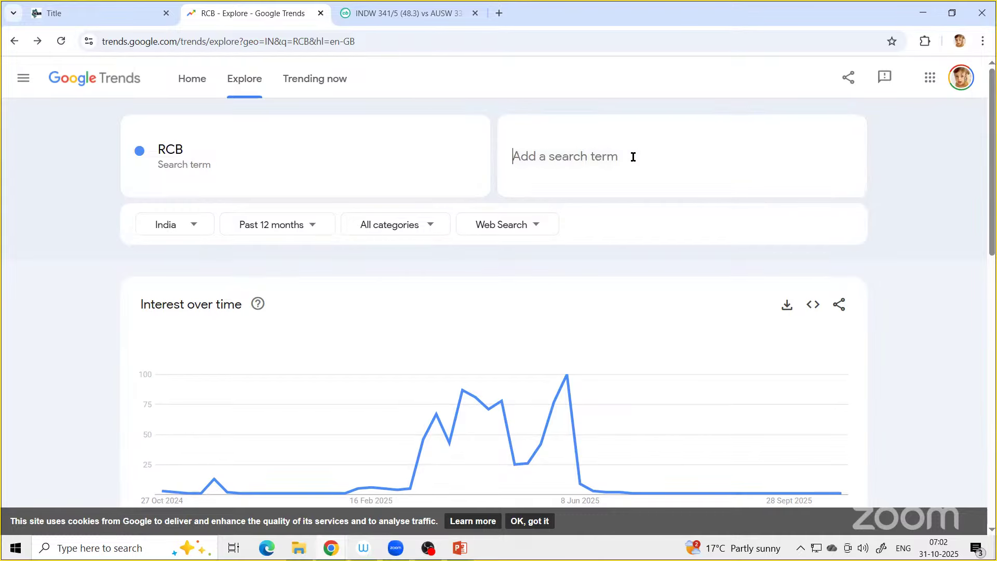
pyautogui.write('CSK')
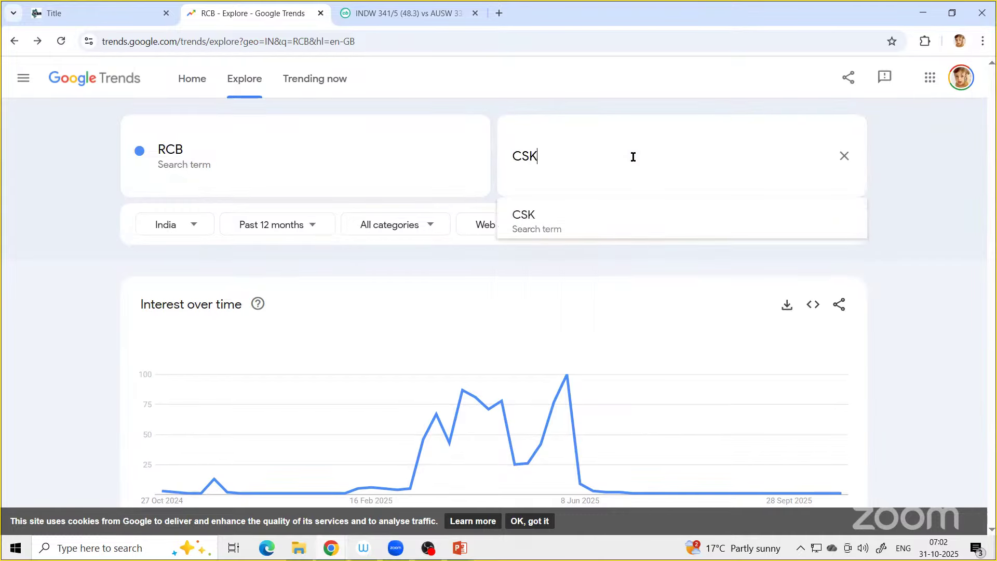
pyautogui.click(557, 215)
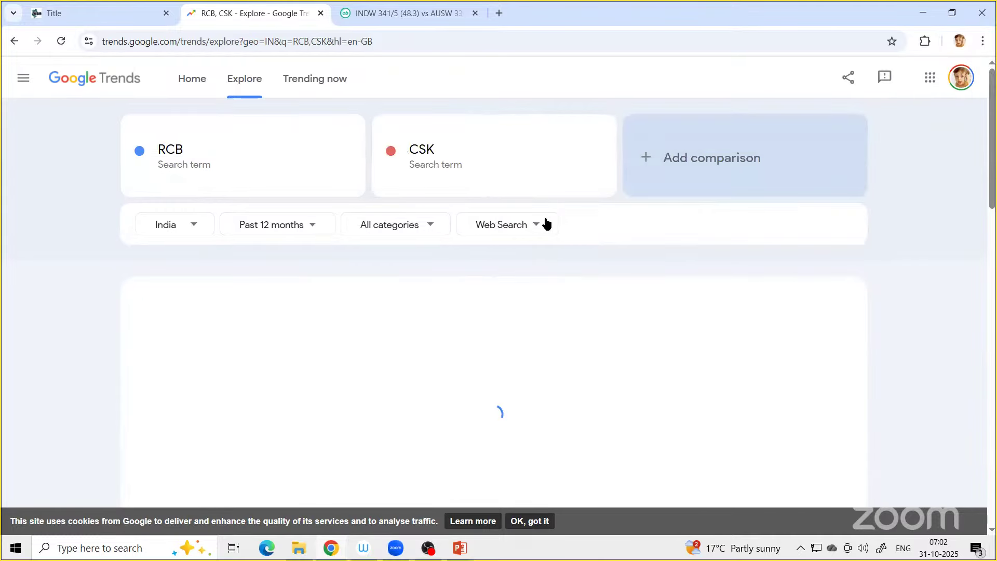
pyautogui.scroll(-4, 545, 223)
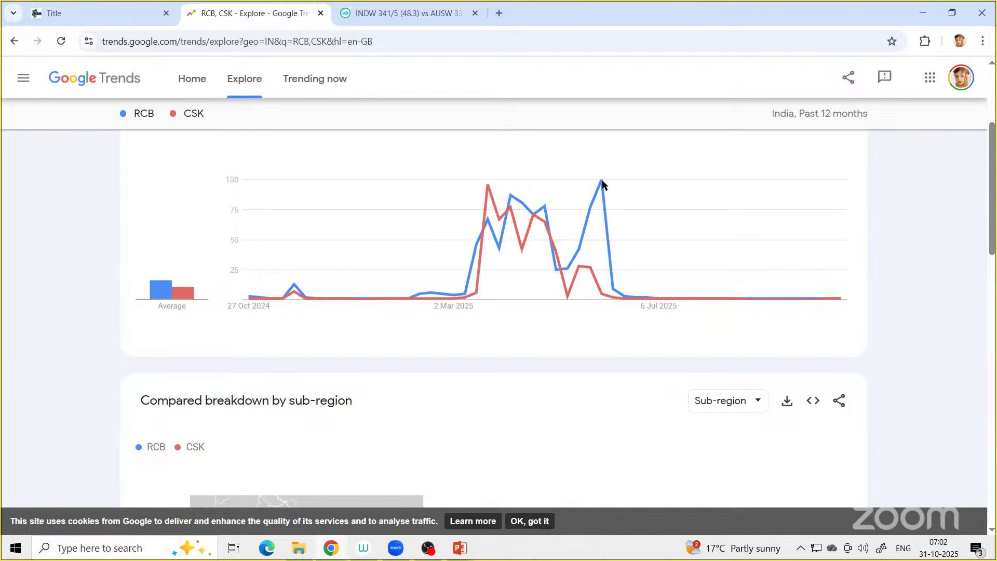
# - Look over the RCB and CSK comparison results, then remove CSK from the comparison
pyautogui.scroll(4, 218, 260)
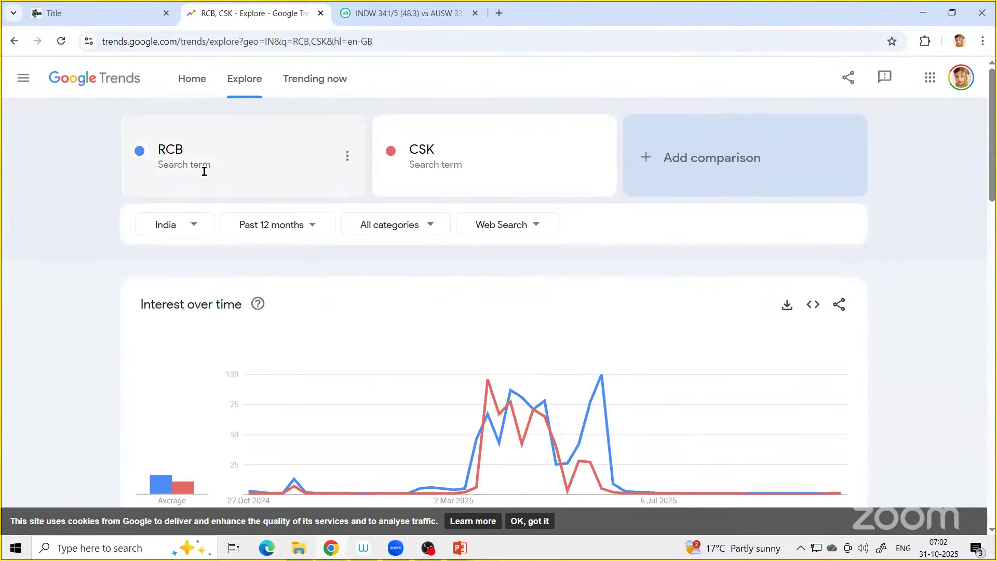
pyautogui.scroll(-12, 293, 246)
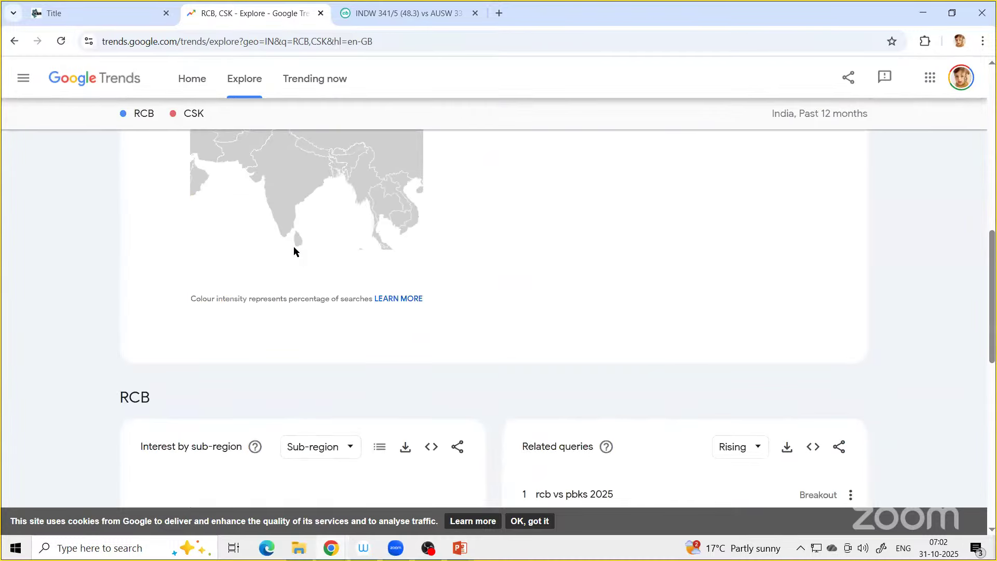
pyautogui.scroll(10, 294, 246)
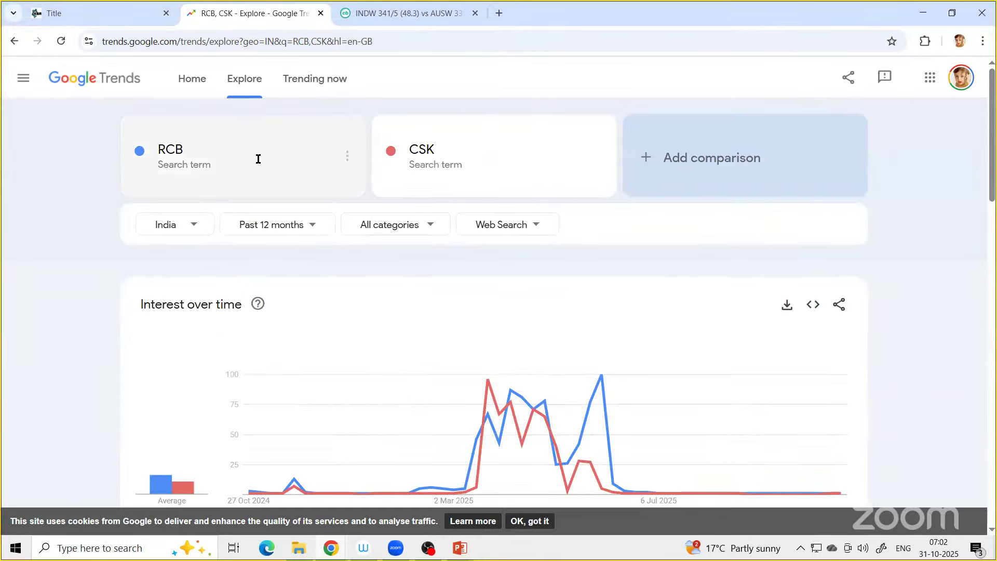
pyautogui.click(239, 154)
pyautogui.click(579, 153)
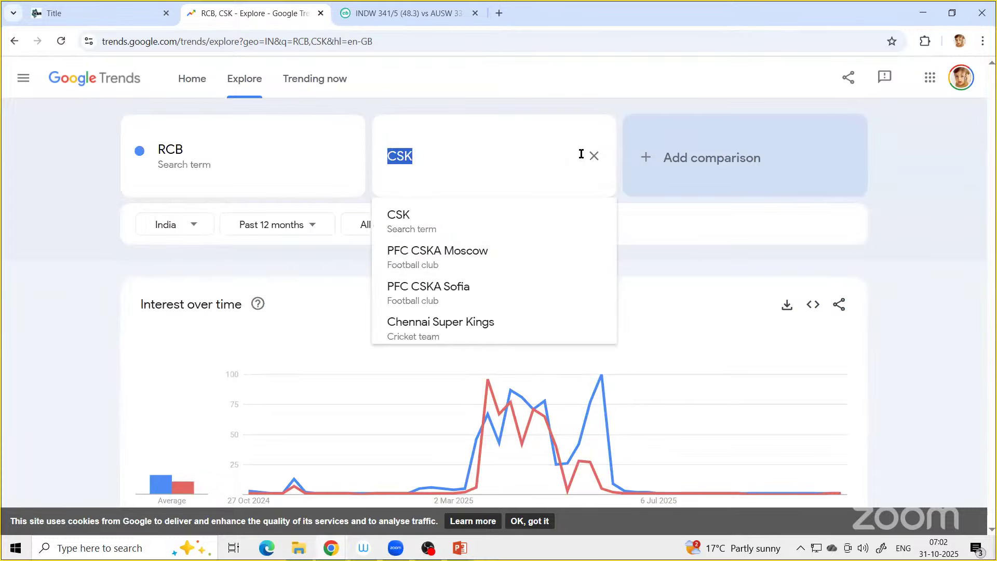
pyautogui.click(593, 154)
pyautogui.click(189, 154)
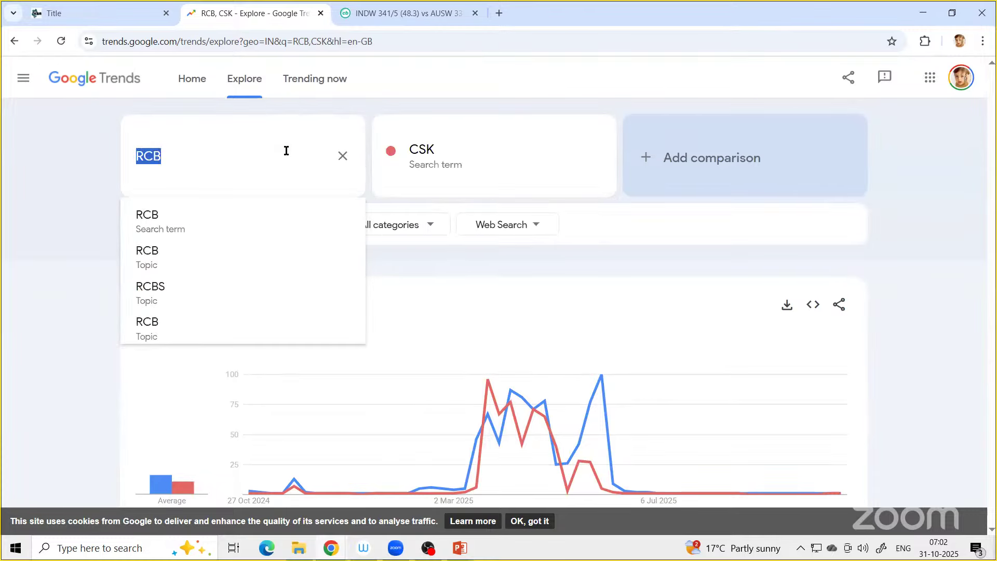
pyautogui.click(340, 156)
pyautogui.click(595, 163)
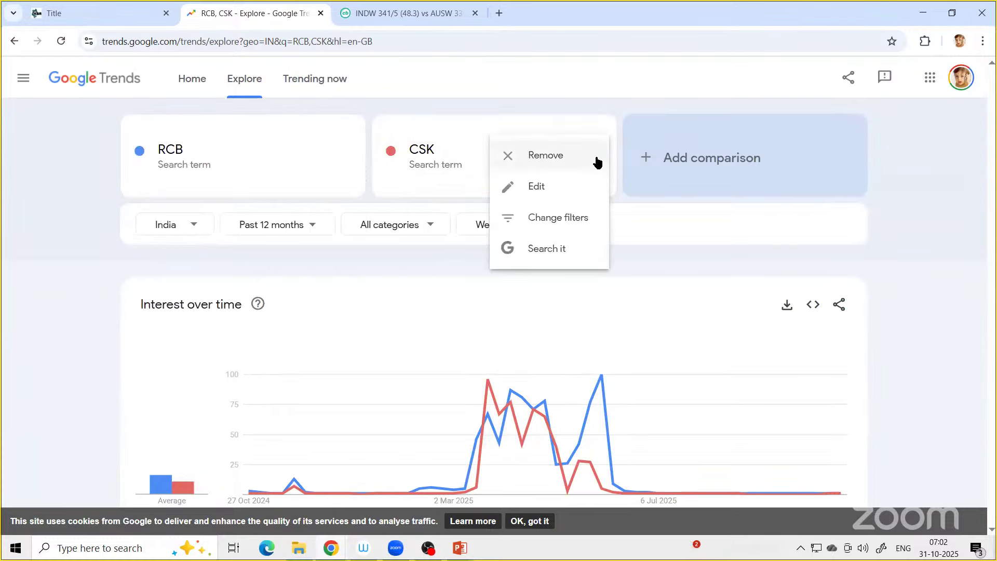
pyautogui.click(585, 164)
pyautogui.click(265, 163)
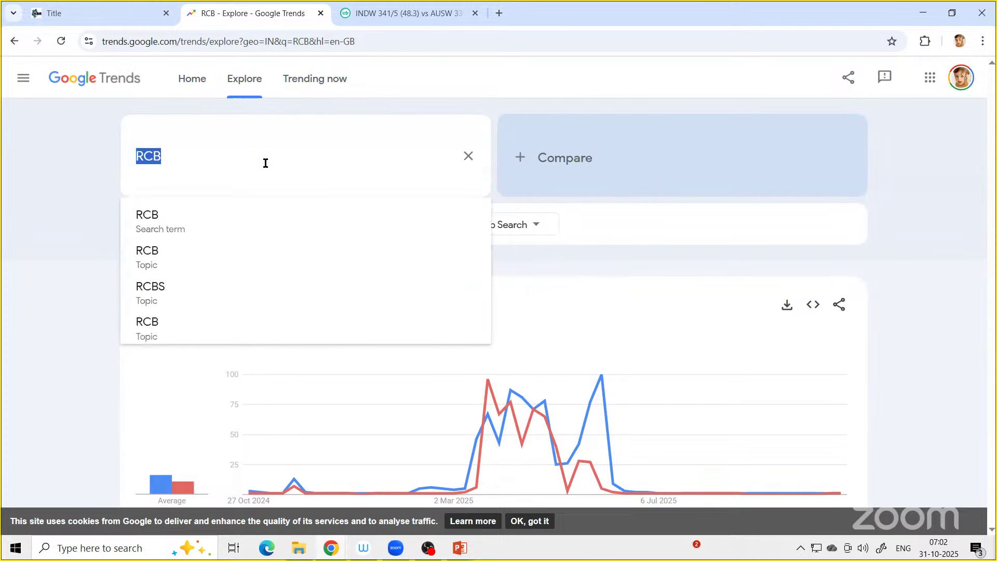
pyautogui.write('Ihpone')
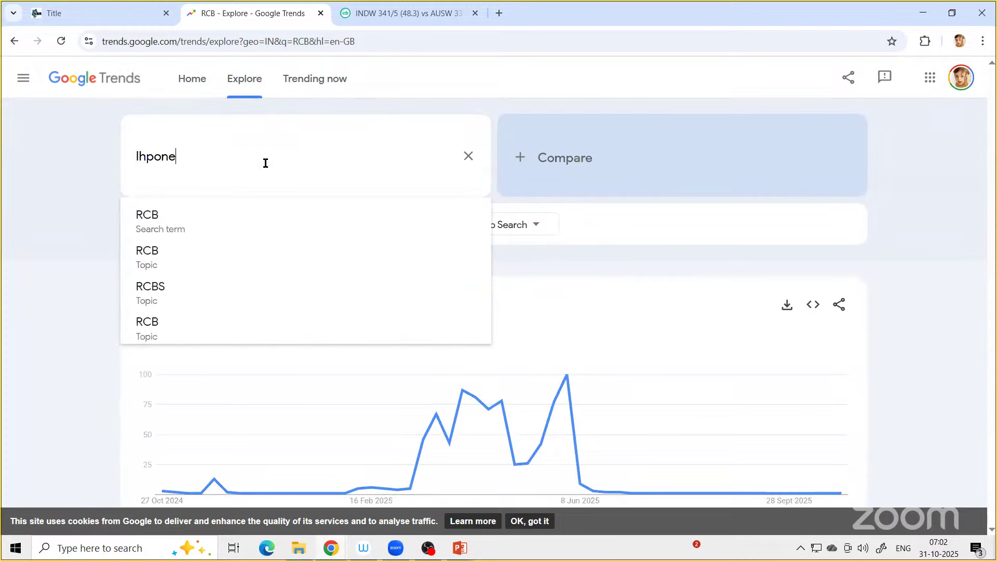
pyautogui.press('BackSpace')
pyautogui.press('BackSpace')
pyautogui.press('BackSpace')
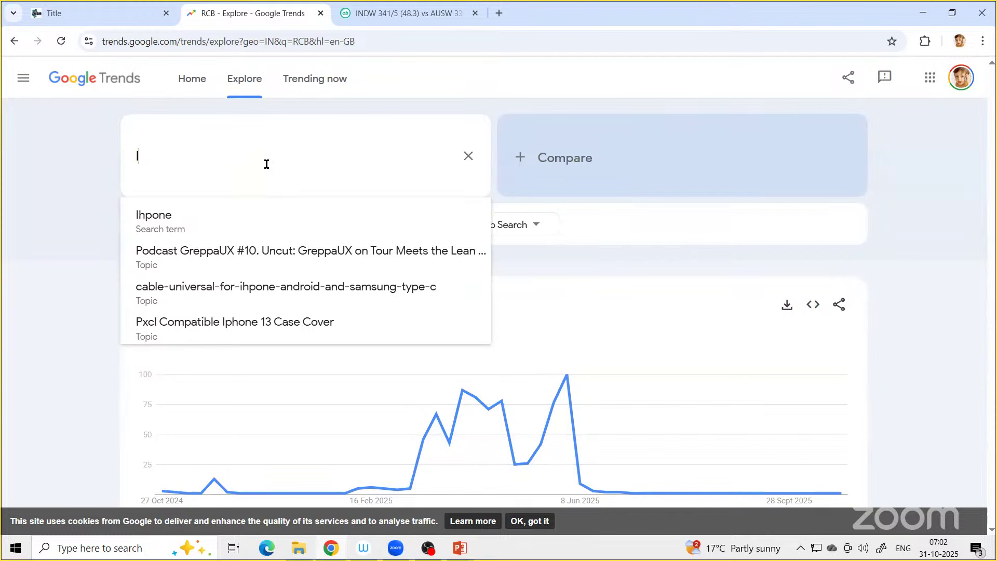
pyautogui.write('phone 16')
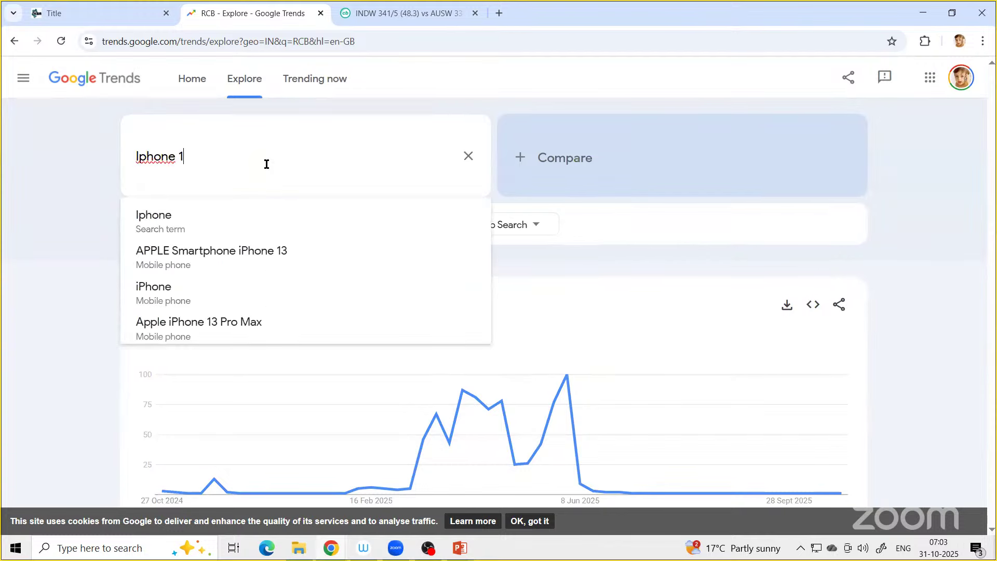
pyautogui.click(564, 159)
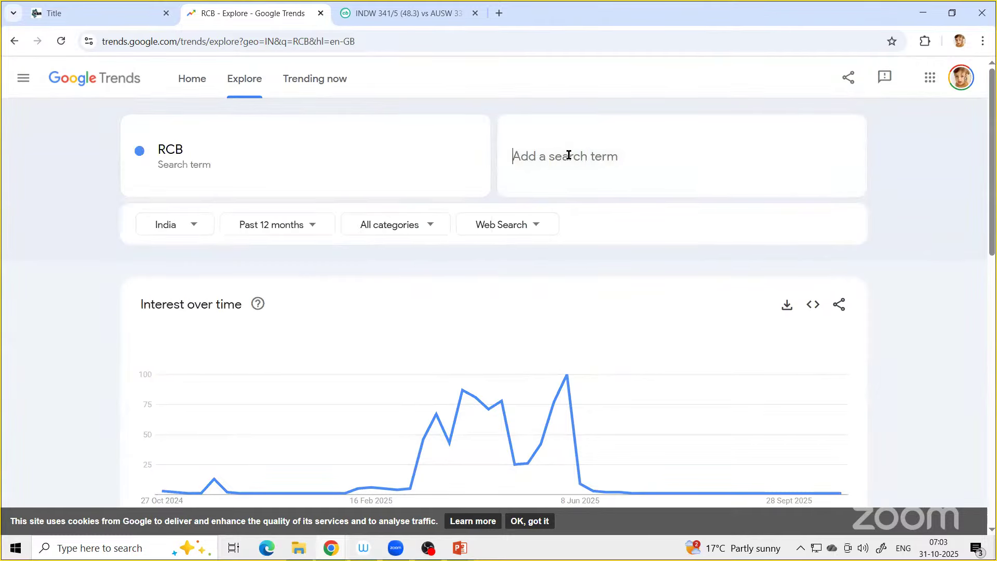
pyautogui.click(413, 167)
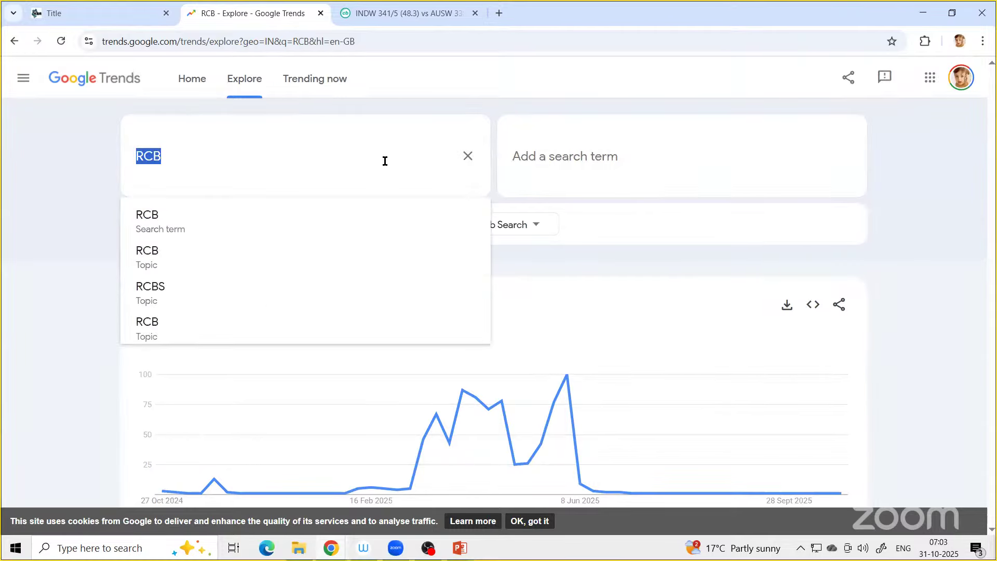
pyautogui.click(59, 43)
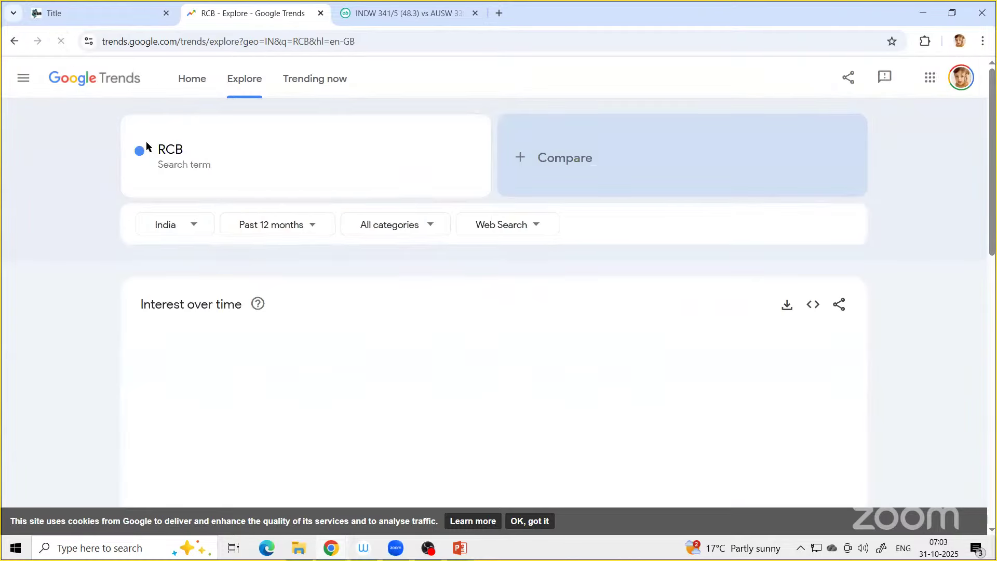
# - Replace the RCB search term with iphone 16, using the plain search term suggestion
pyautogui.click(198, 162)
pyautogui.press('BackSpace')
pyautogui.write('ih')
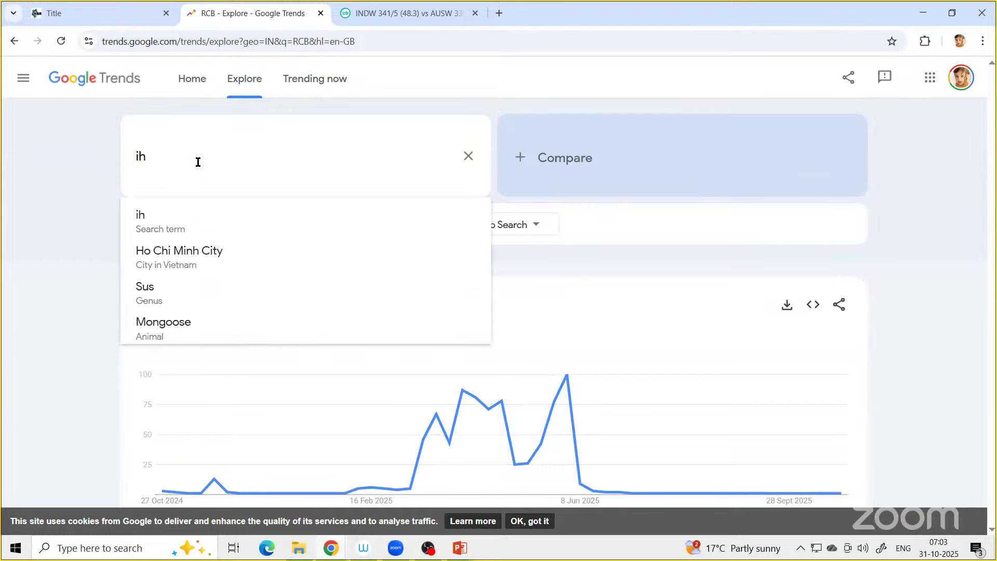
pyautogui.press('BackSpace')
pyautogui.write('phone')
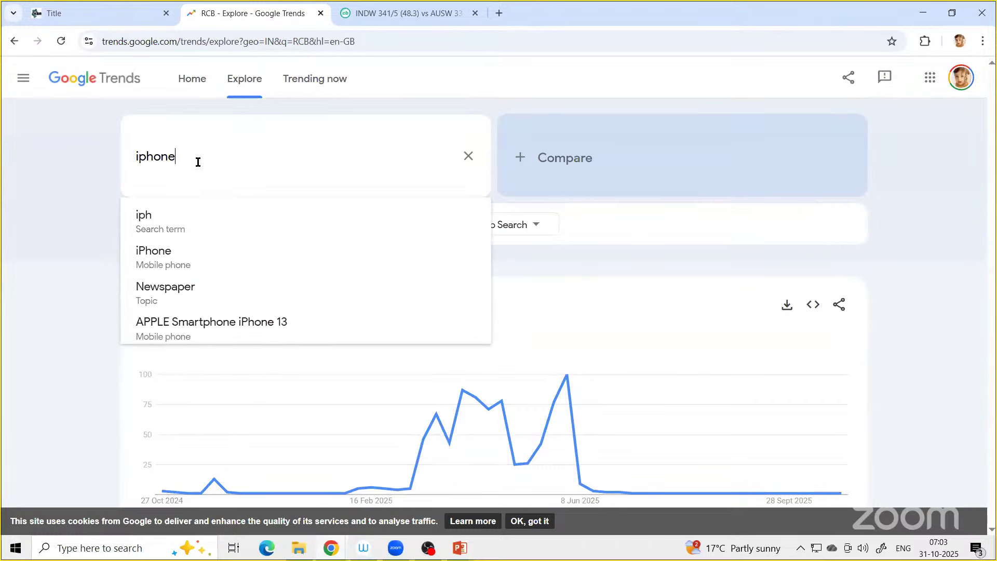
pyautogui.write(' 16')
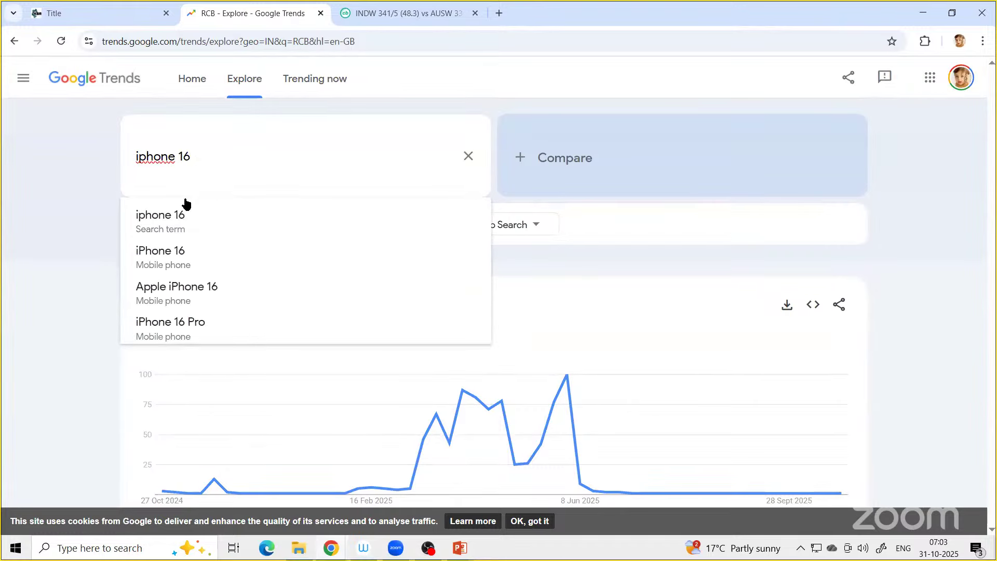
pyautogui.click(175, 227)
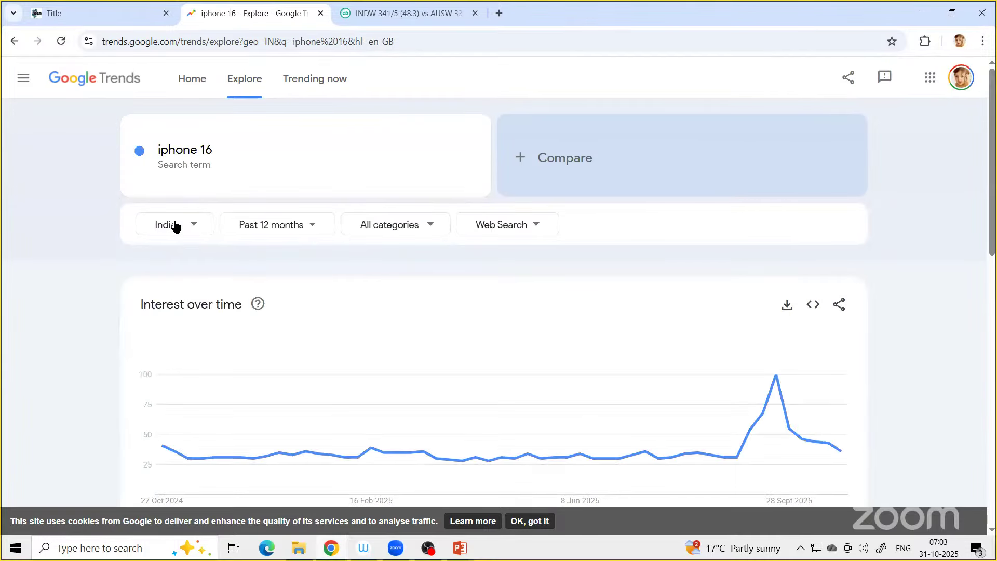
# - Add iPhone 17 as a comparison to iphone 16, choosing the Mobile phone topic
pyautogui.click(566, 163)
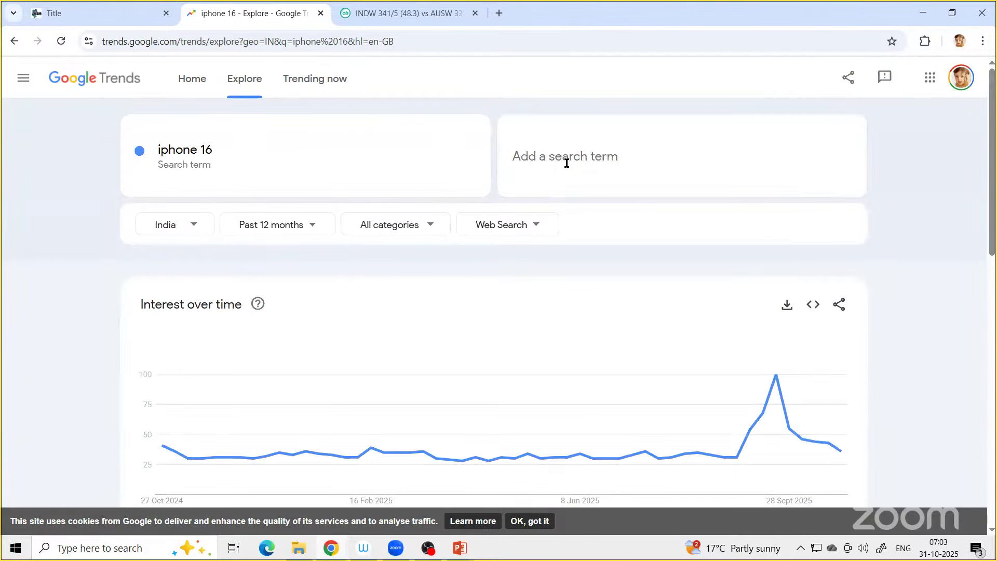
pyautogui.write('iphone 2')
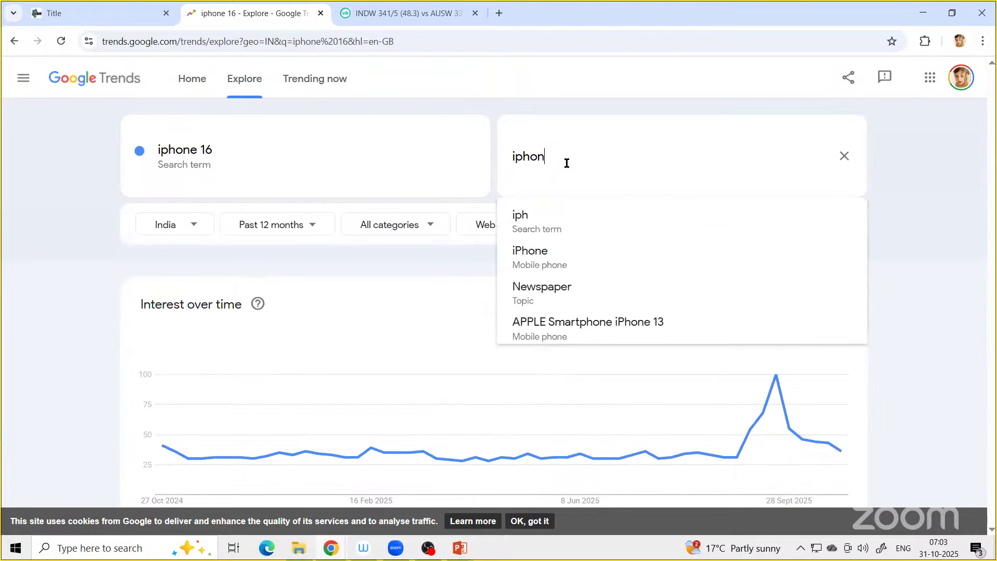
pyautogui.press('BackSpace')
pyautogui.press('BackSpace')
pyautogui.write('17')
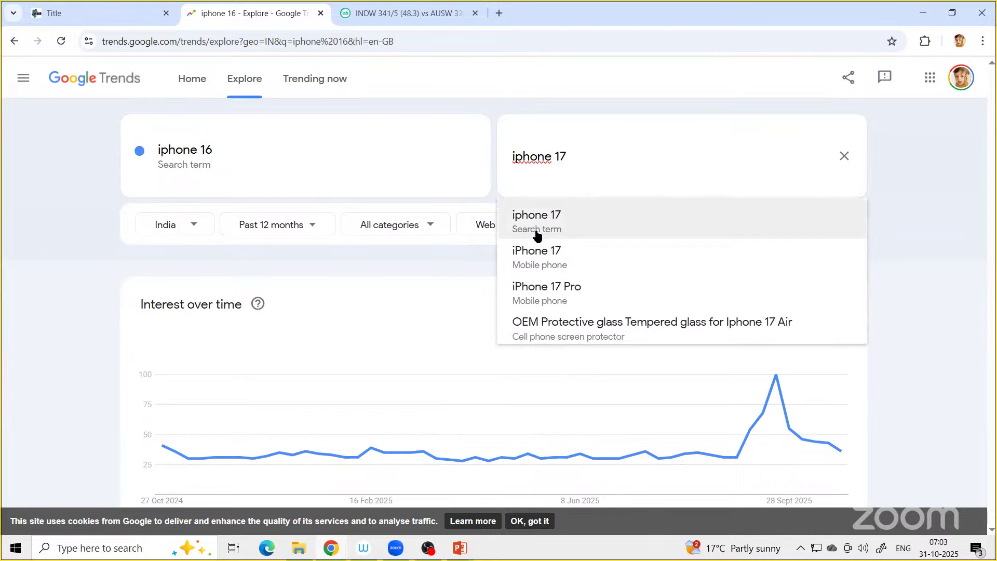
pyautogui.click(535, 262)
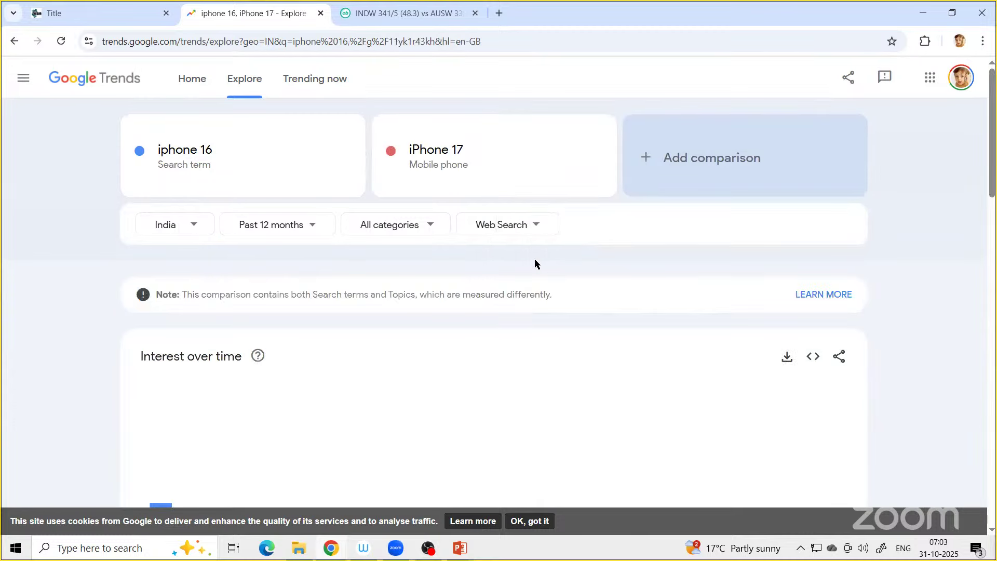
# - Set the comparison's time range to Past 90 days and inspect the September rise and peaks in the interest-over-time chart
pyautogui.click(312, 233)
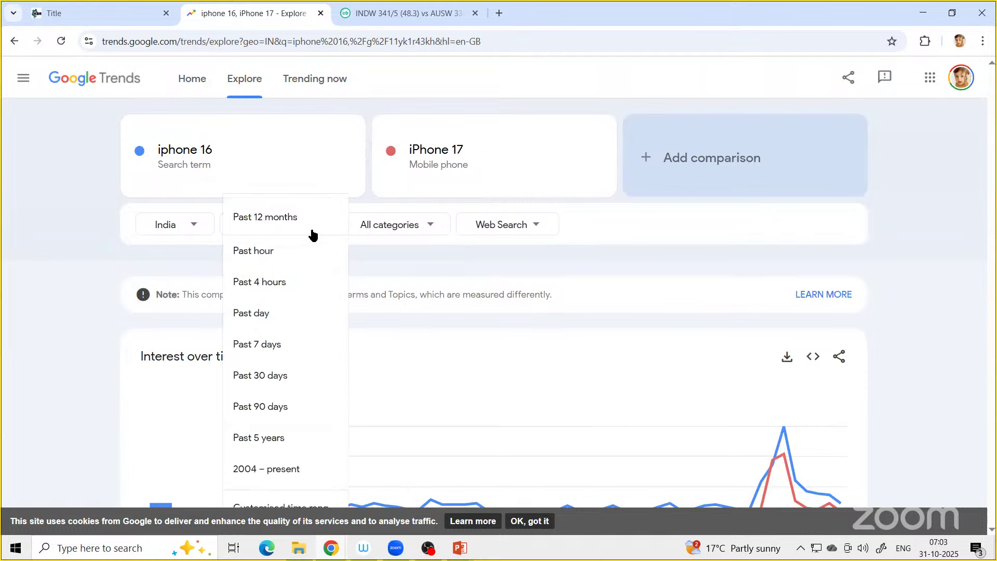
pyautogui.click(279, 408)
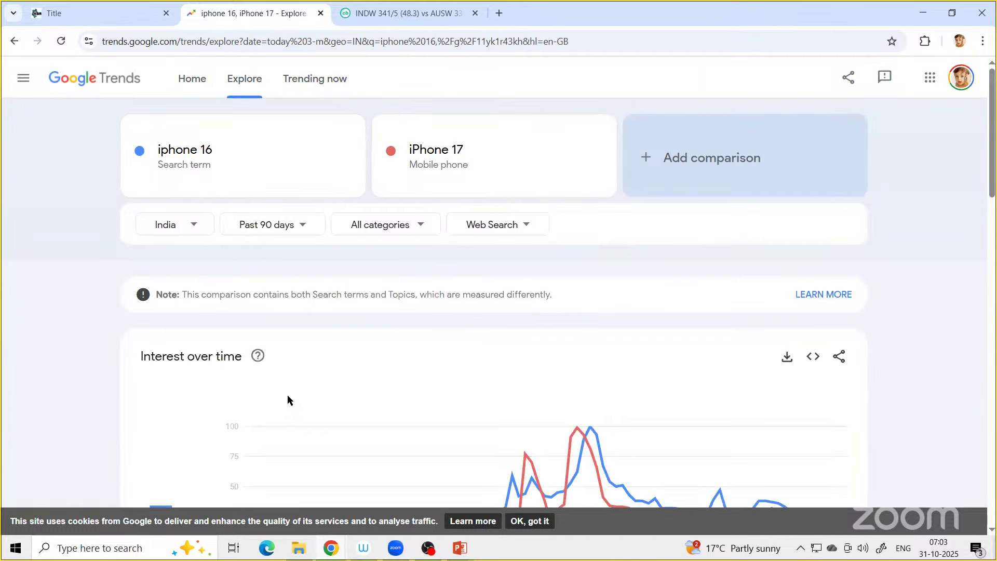
pyautogui.scroll(-4, 287, 400)
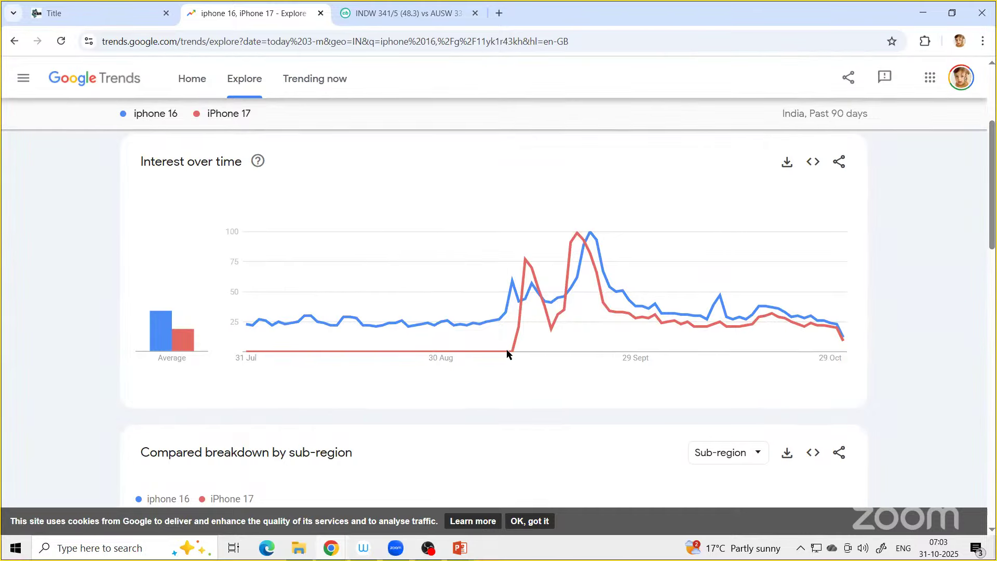
pyautogui.moveTo(508, 351)
pyautogui.scroll(4, 301, 279)
pyautogui.scroll(-3, 435, 227)
pyautogui.scroll(-1, 435, 227)
pyautogui.moveTo(590, 244)
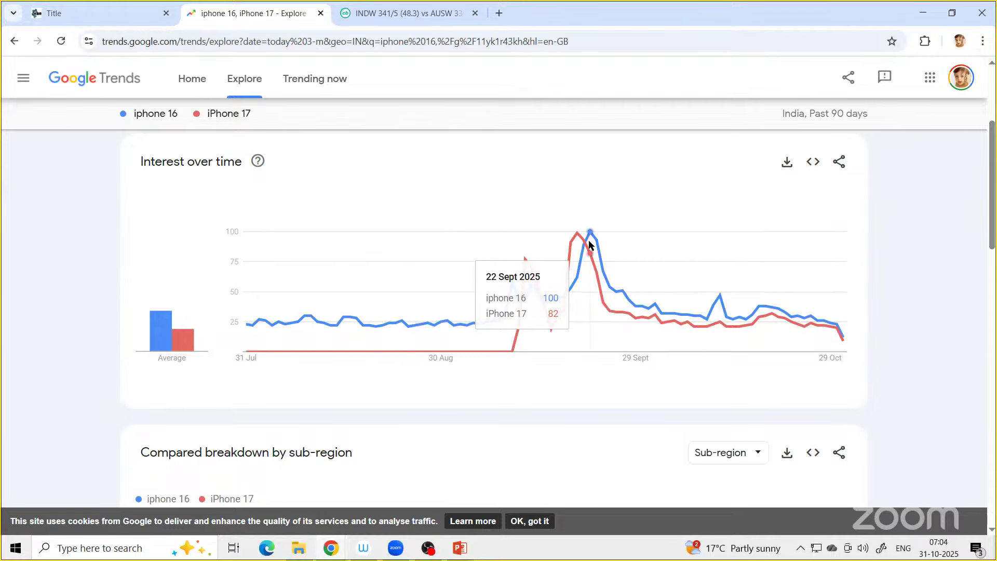
# - Remove the iPhone 17 topic from the comparison
pyautogui.scroll(4, 313, 282)
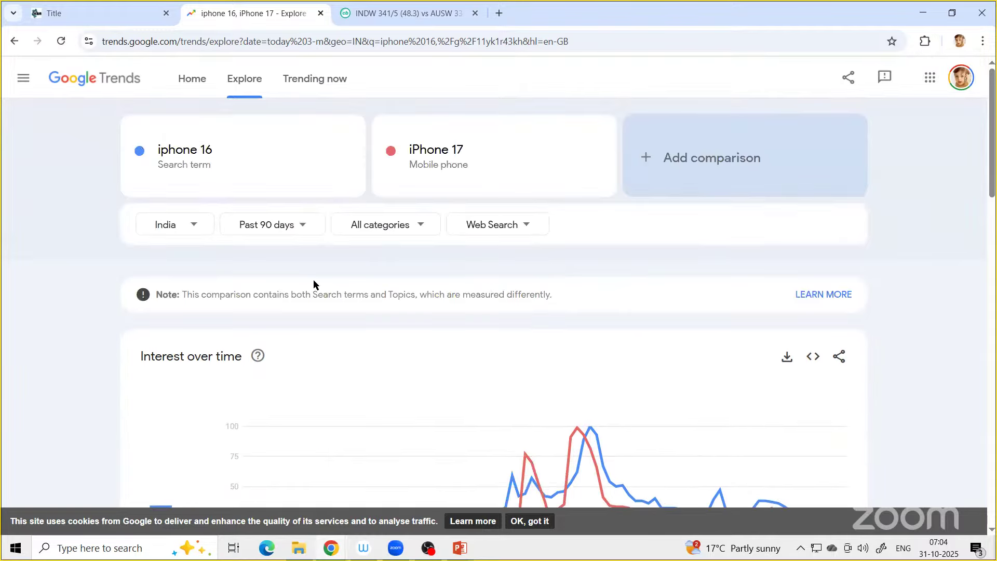
pyautogui.click(598, 157)
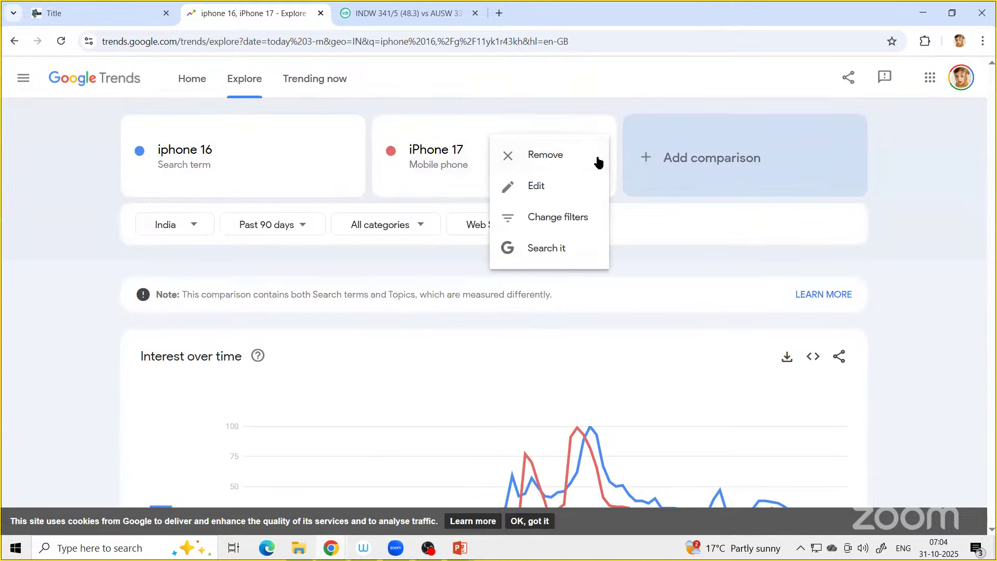
pyautogui.click(549, 156)
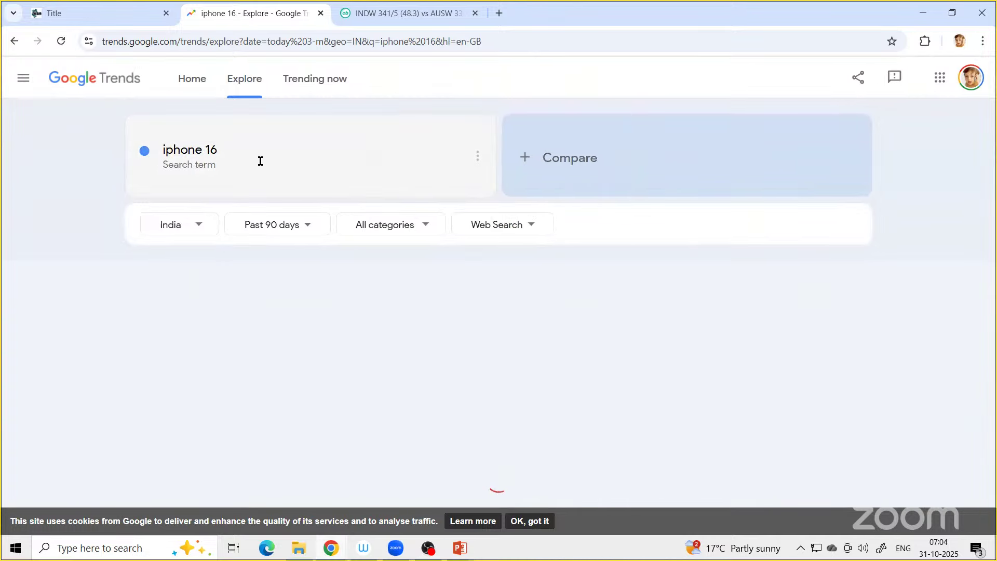
# - Replace the iphone 16 term by searching for KSR Data and choosing the KSR DATAVIZON PVT LTD software training institute topic
pyautogui.click(260, 160)
pyautogui.click(464, 157)
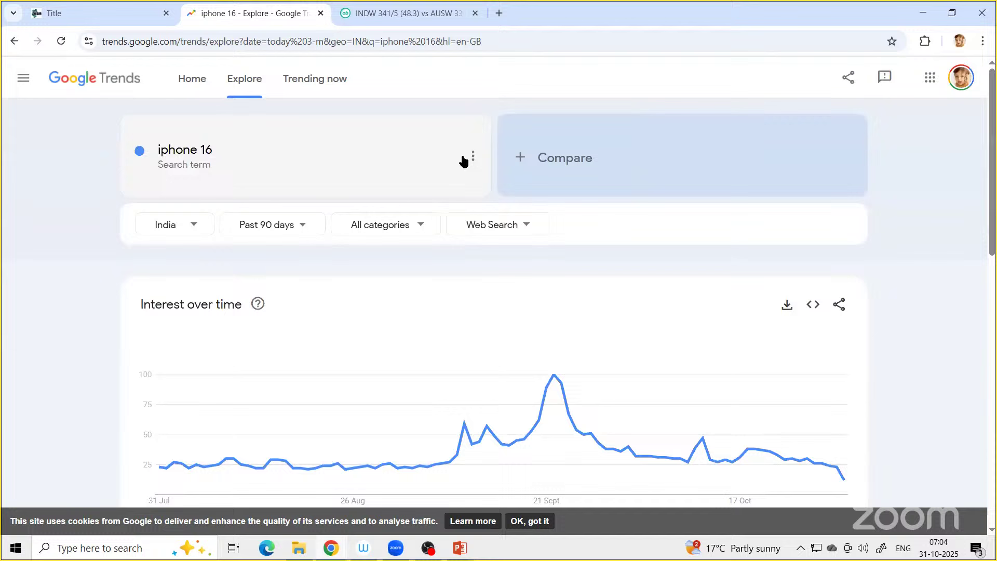
pyautogui.click(254, 160)
pyautogui.press('BackSpace')
pyautogui.write('K')
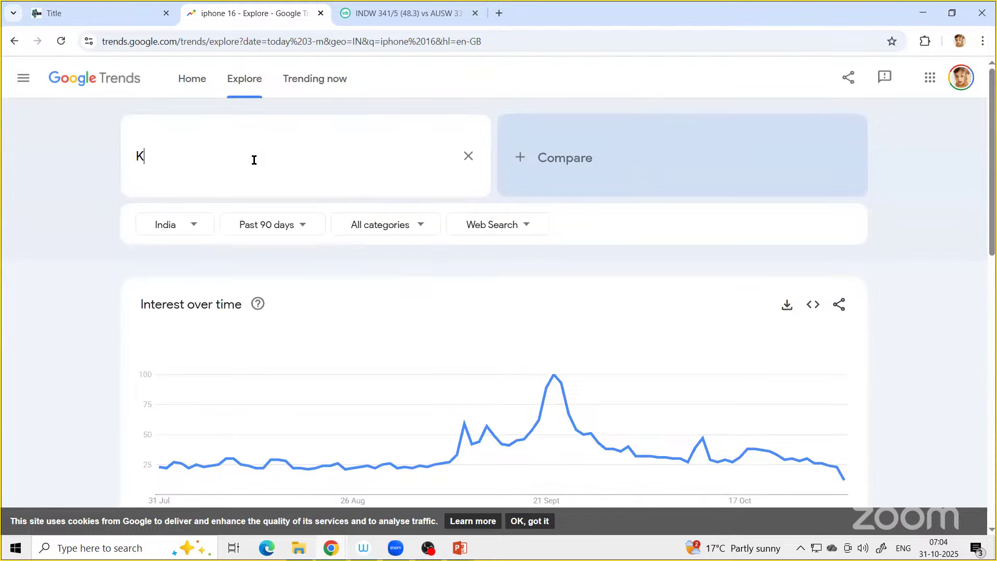
pyautogui.write('SR Data')
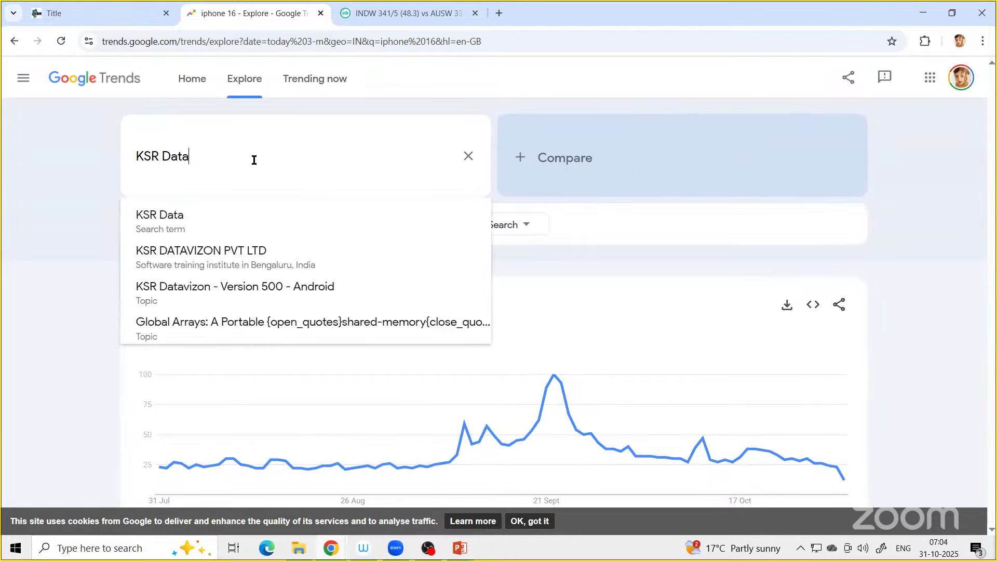
pyautogui.click(220, 253)
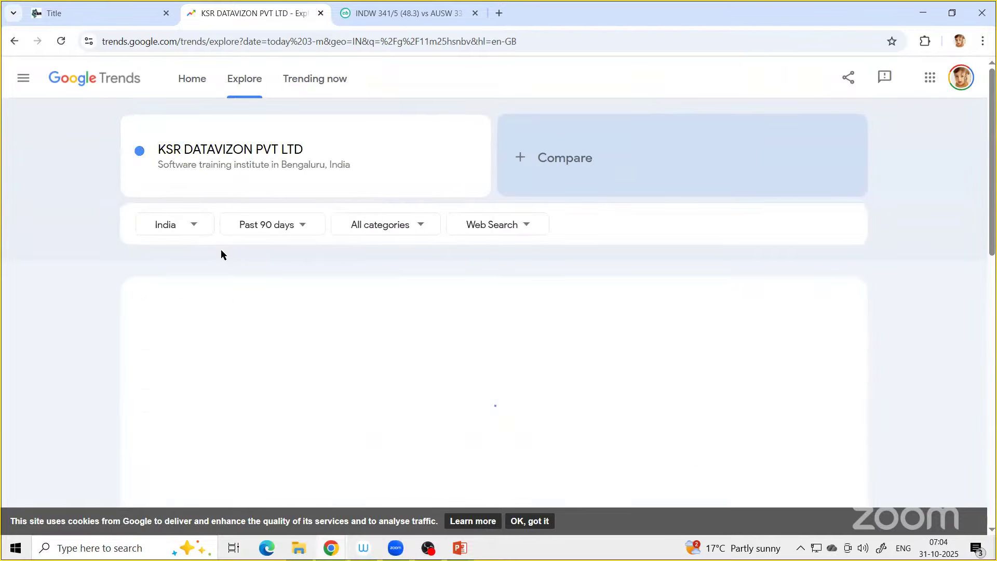
# - View the KSR DATAVIZON PVT LTD interest chart and set its time range to Past 12 months
pyautogui.scroll(-4, 221, 253)
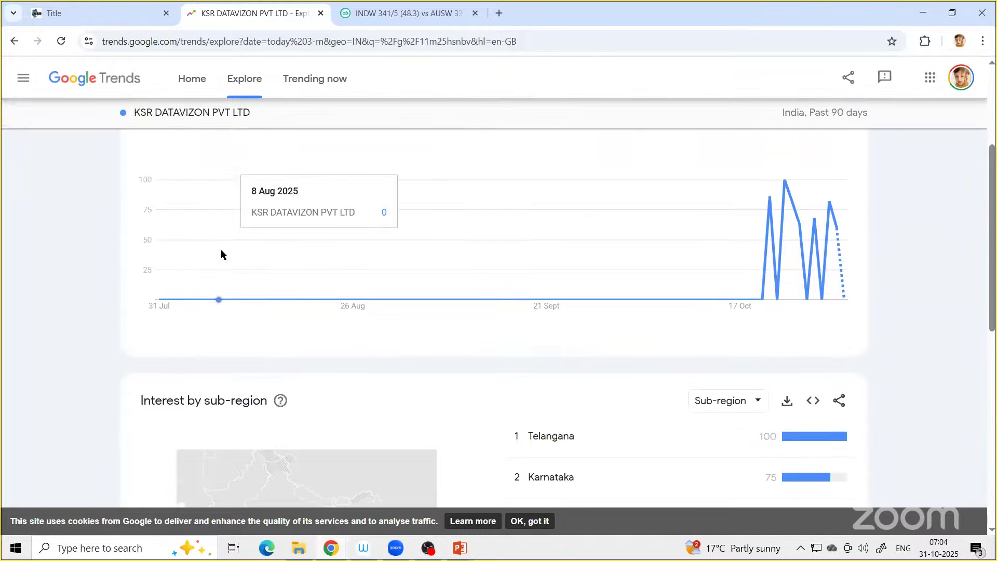
pyautogui.scroll(4, 228, 252)
pyautogui.click(269, 233)
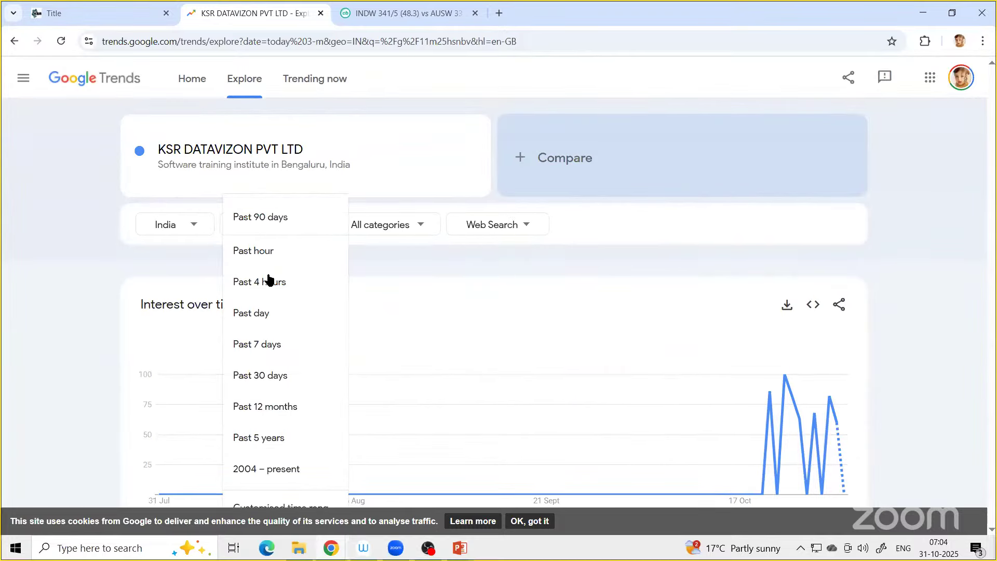
pyautogui.click(269, 408)
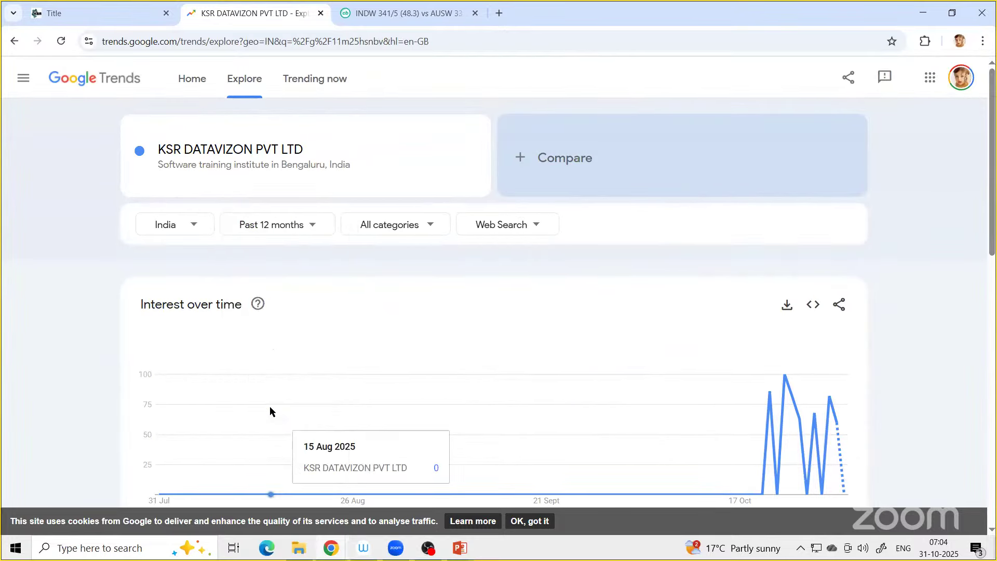
# - Inspect the KSR DATAVIZON PVT LTD interest peaks over the past 12 months and the ranking of interest by sub-region
pyautogui.scroll(-4, 36, 327)
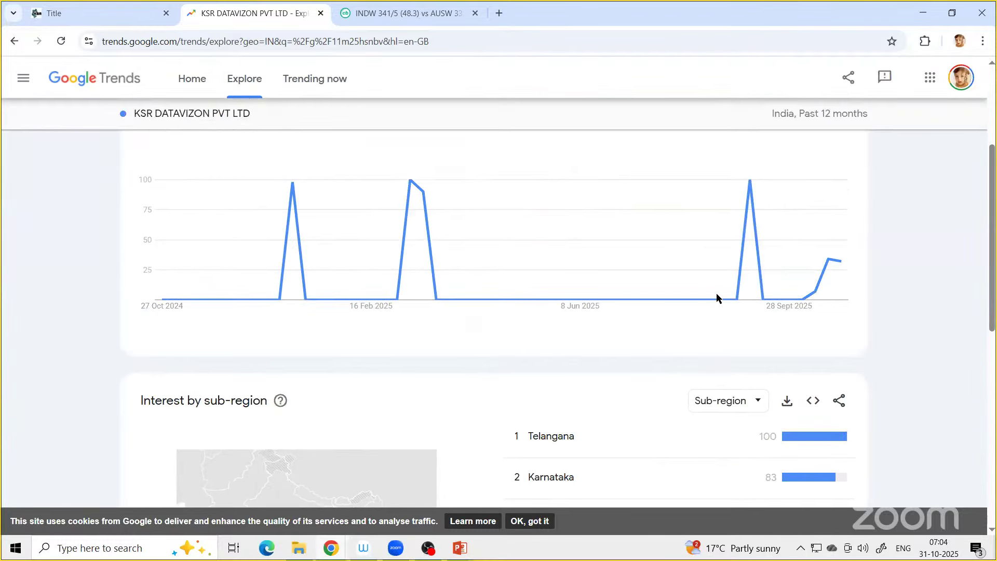
pyautogui.moveTo(748, 280)
pyautogui.moveTo(830, 267)
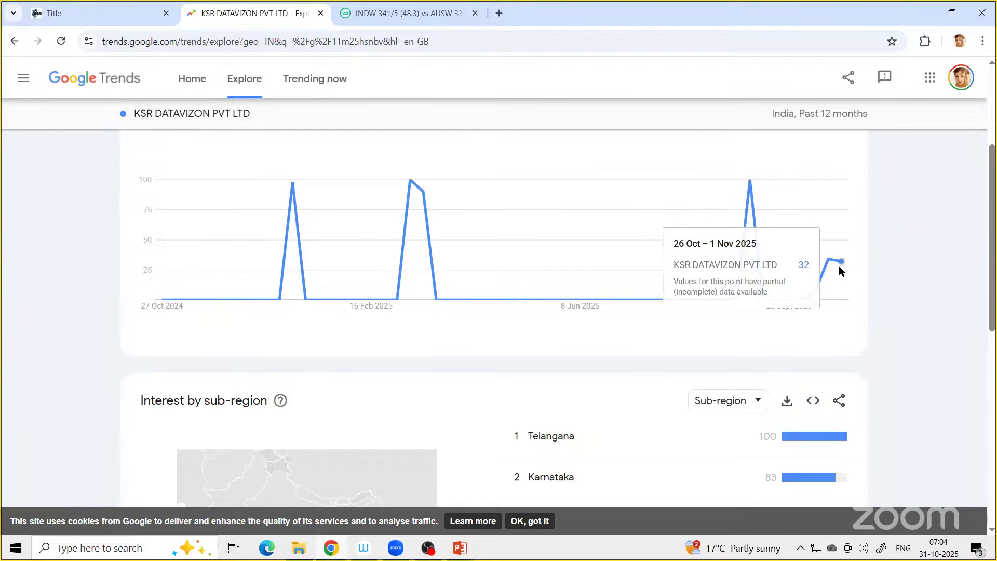
pyautogui.scroll(-4, 708, 269)
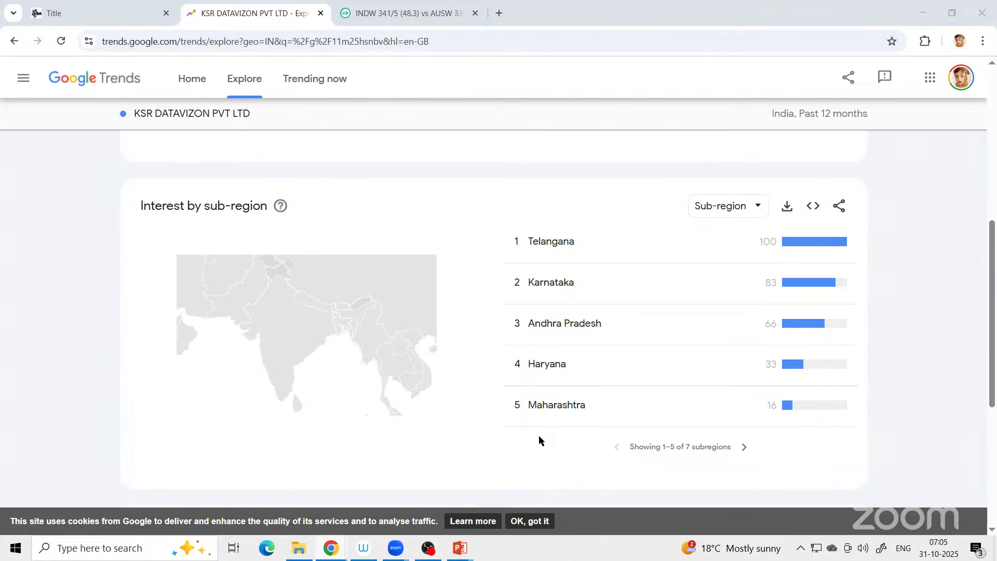
# - Set the time range for KSR DATAVIZON PVT LTD to Past 7 days and check its interest-over-time chart
pyautogui.scroll(8, 548, 318)
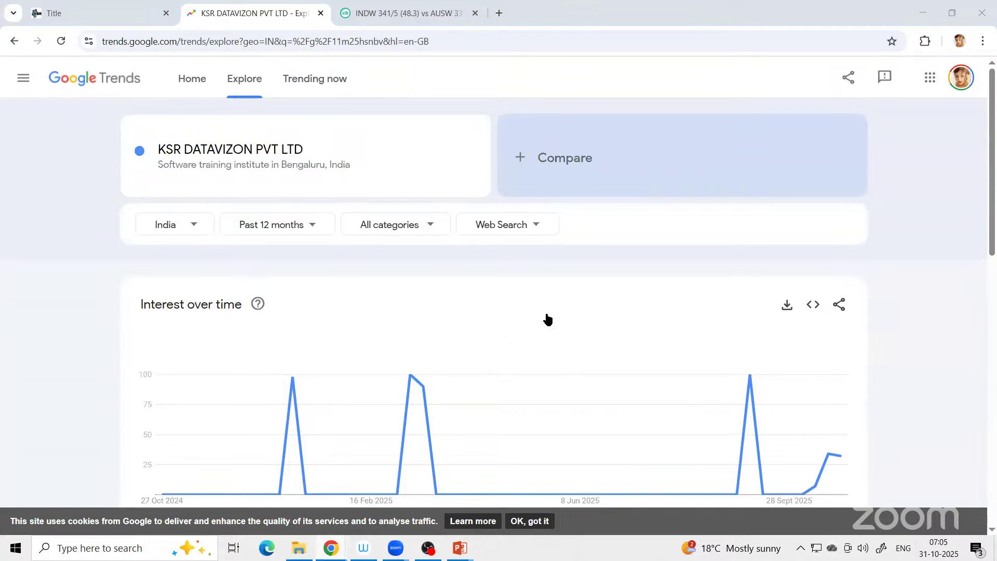
pyautogui.click(314, 229)
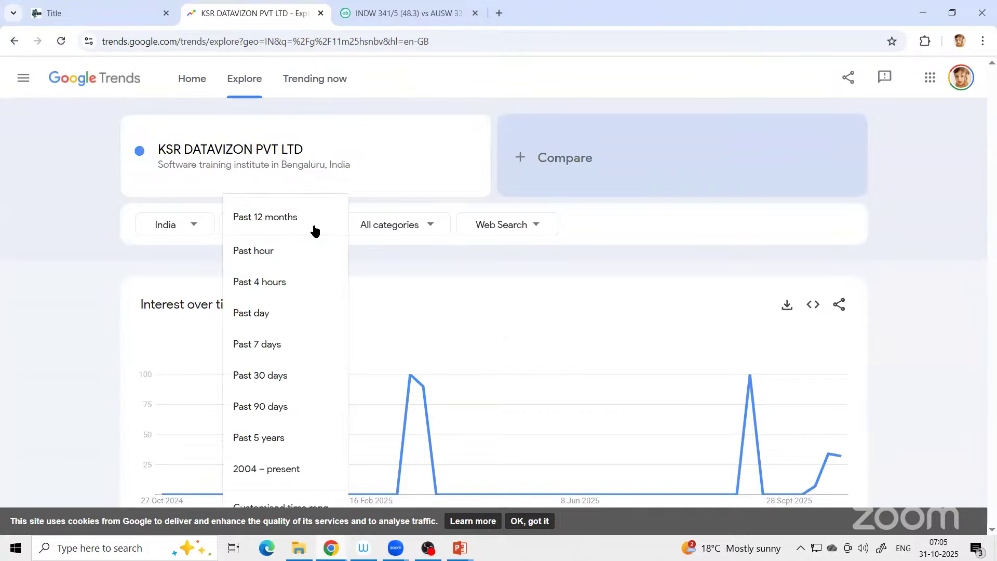
pyautogui.click(259, 345)
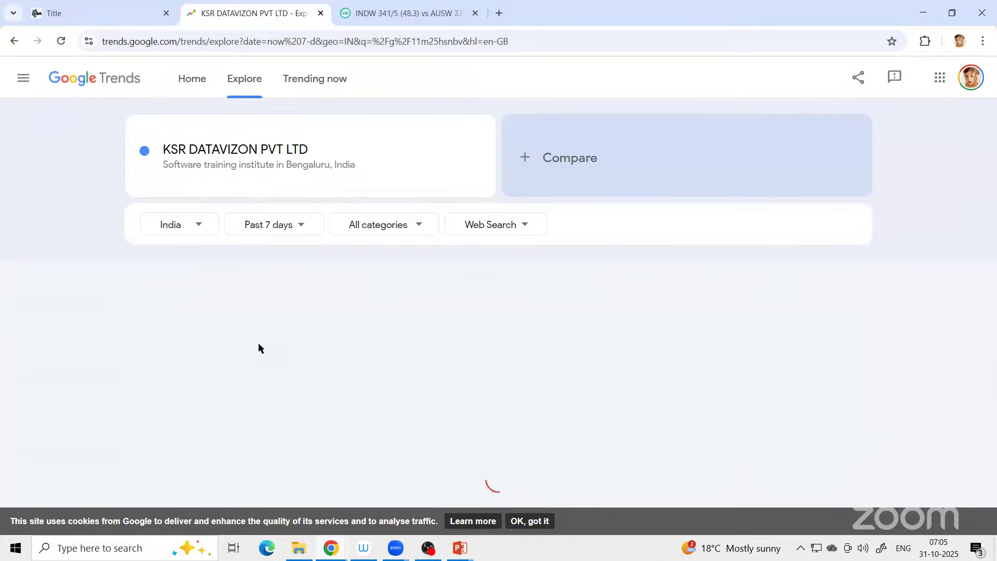
pyautogui.scroll(-4, 259, 346)
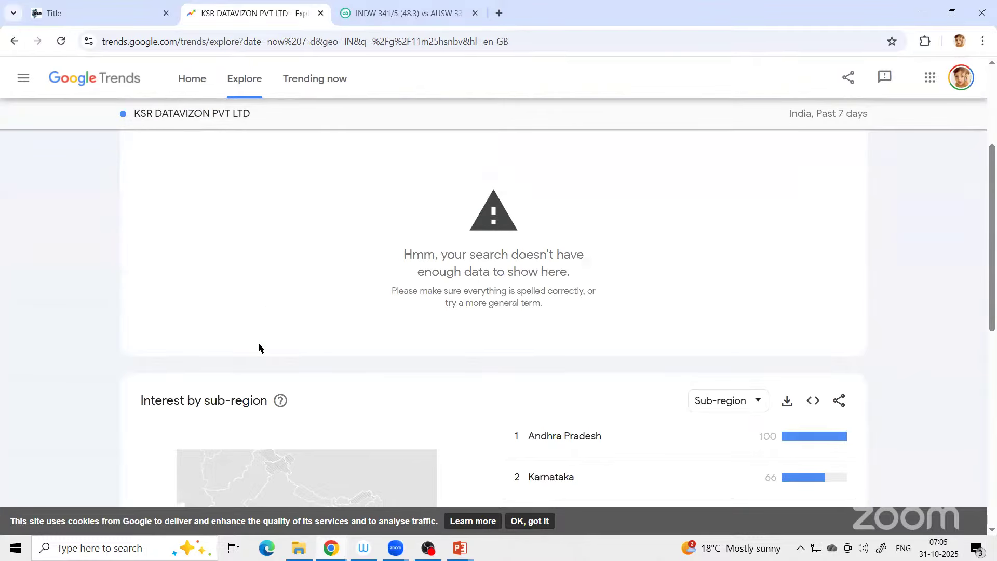
# - Set the time range to Past 30 days and review the institute's interest-over-time chart and sub-region section
pyautogui.scroll(4, 258, 347)
pyautogui.click(288, 226)
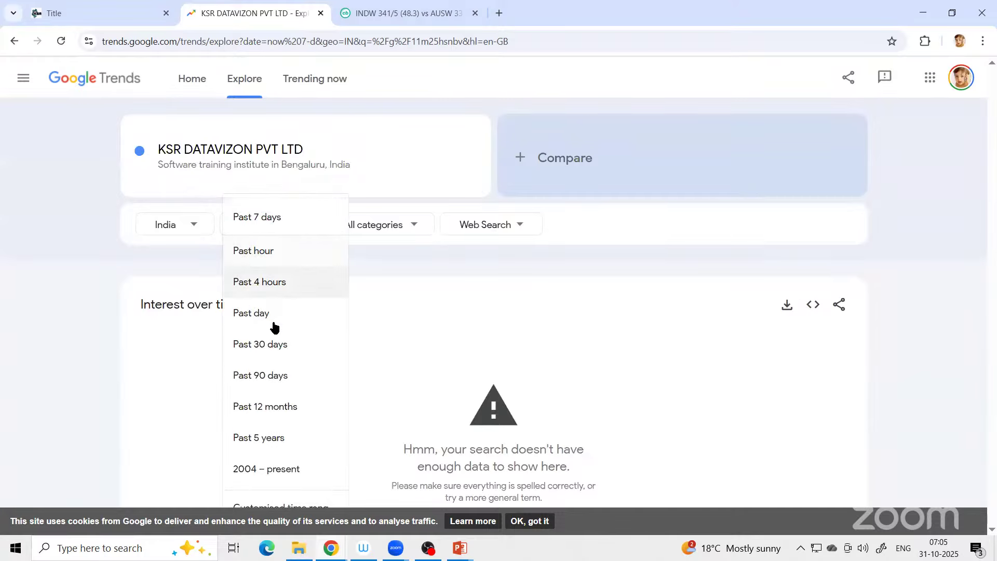
pyautogui.click(274, 346)
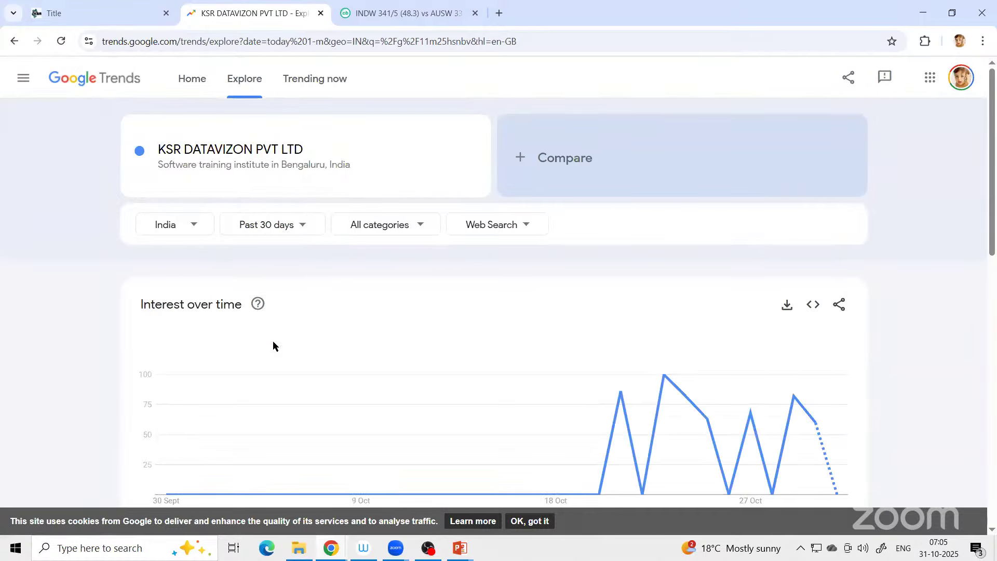
pyautogui.scroll(-3, 273, 346)
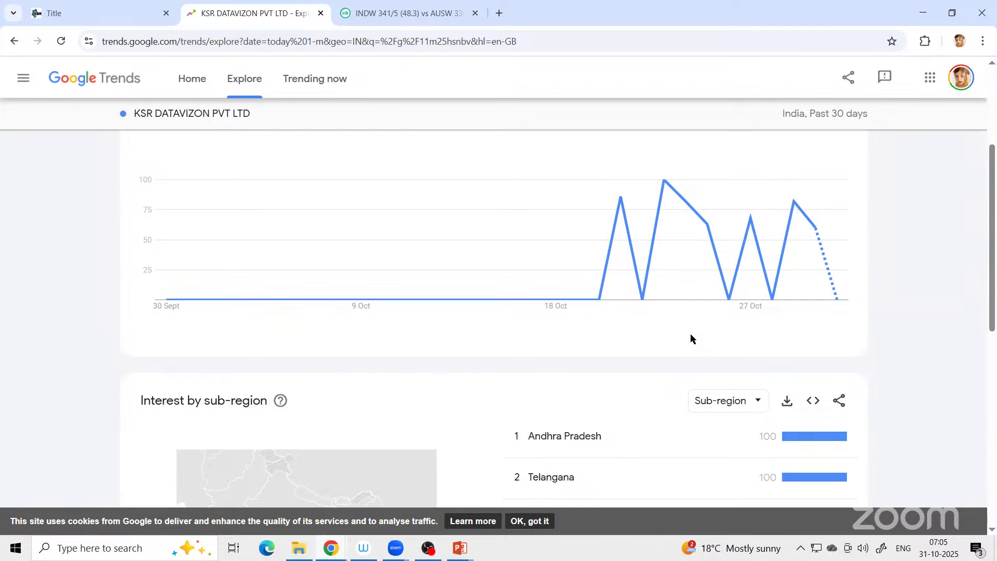
pyautogui.scroll(4, 173, 236)
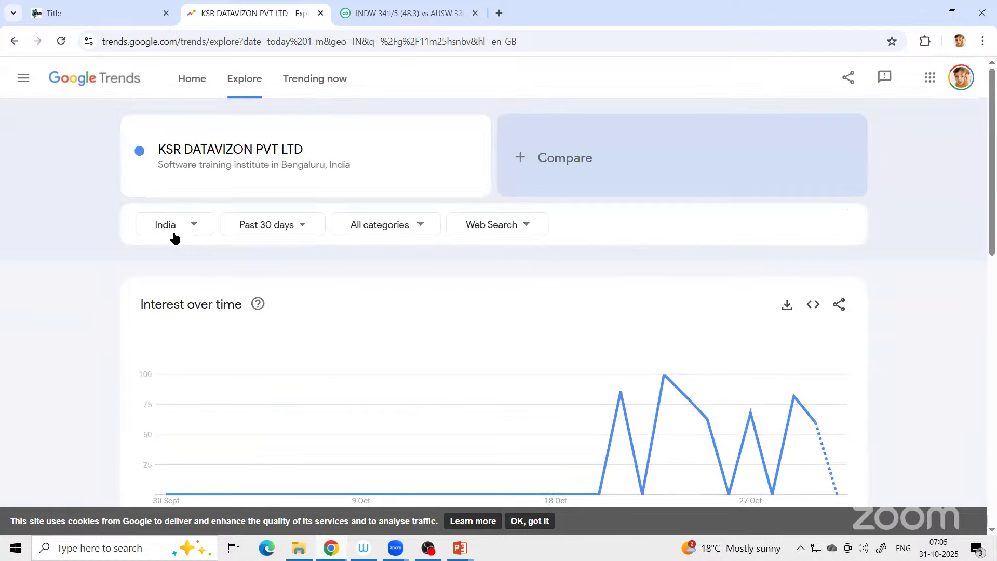
pyautogui.scroll(-10, 298, 238)
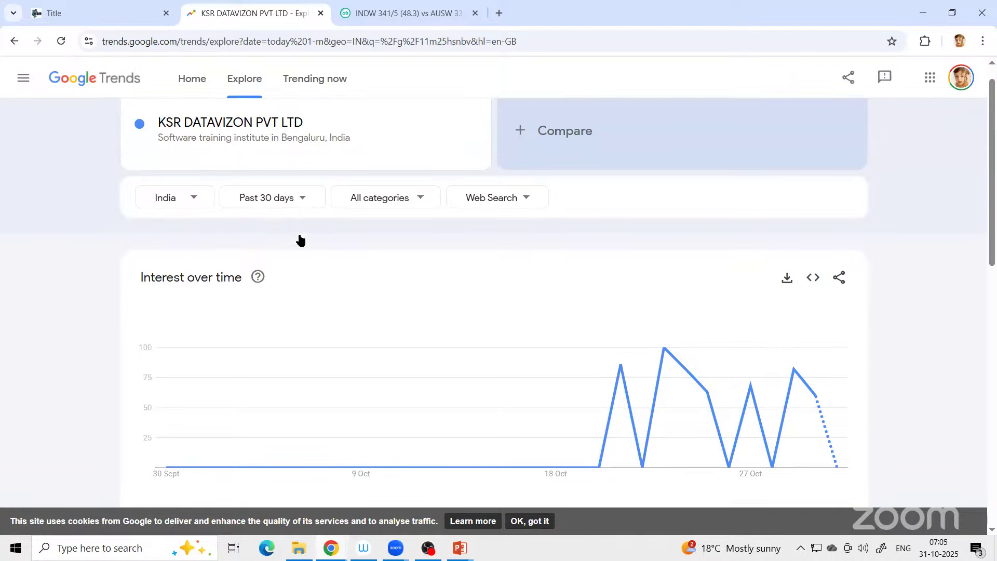
pyautogui.scroll(5, 405, 289)
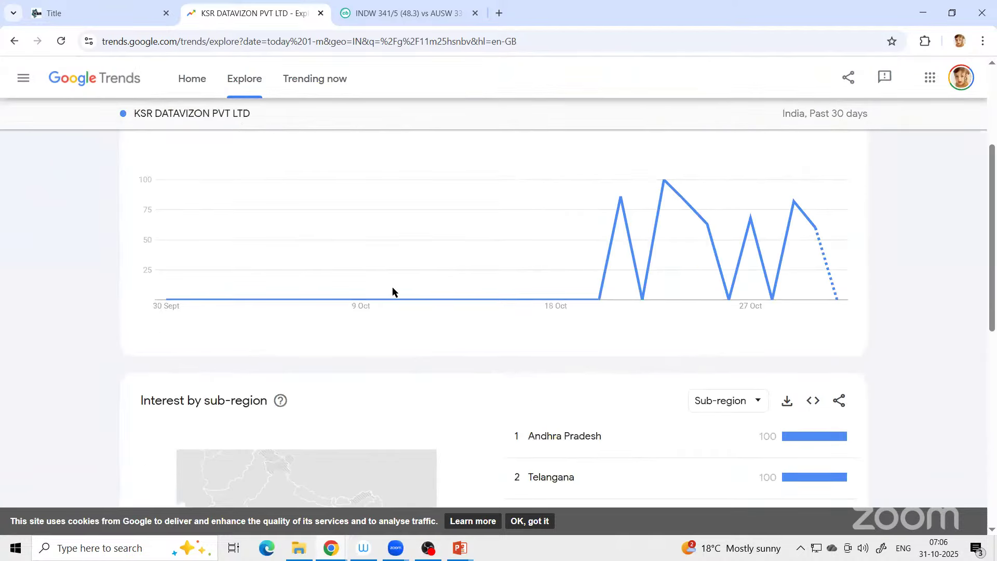
pyautogui.scroll(-3, 392, 289)
pyautogui.scroll(3, 407, 284)
# - Show the PowerPoint slide on the top reasons for Power BI, then return to the Google Trends window in Chrome
pyautogui.moveTo(460, 548)
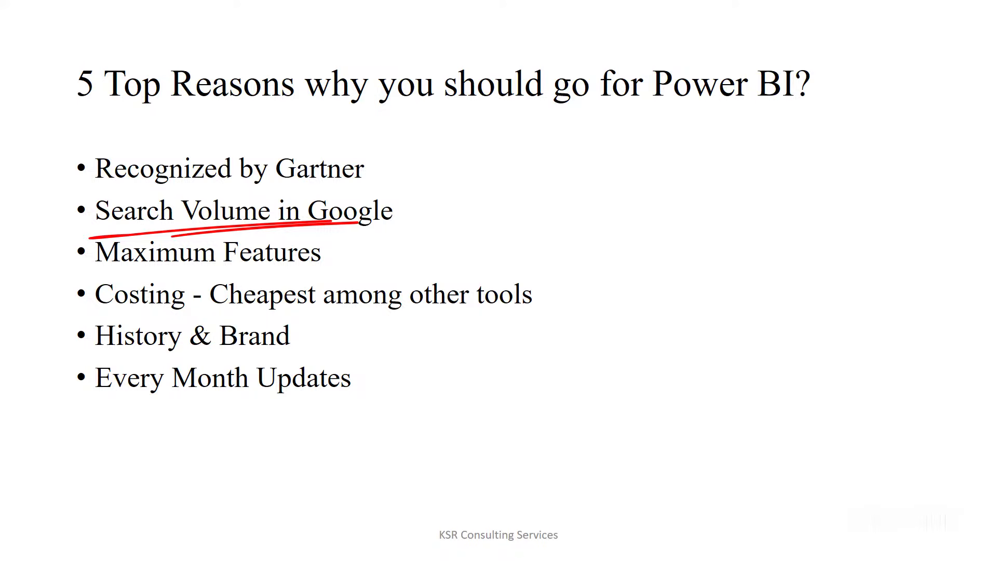
pyautogui.press('super+d')
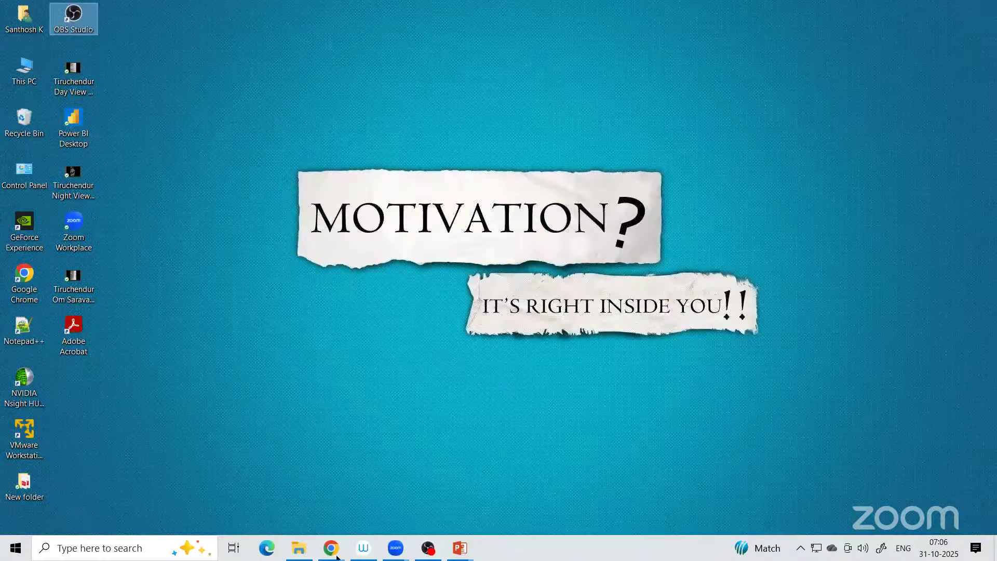
pyautogui.click(335, 555)
pyautogui.click(293, 515)
# - Replace the KSR DATAVIZON PVT LTD topic with the search term Power BI
pyautogui.scroll(3, 232, 182)
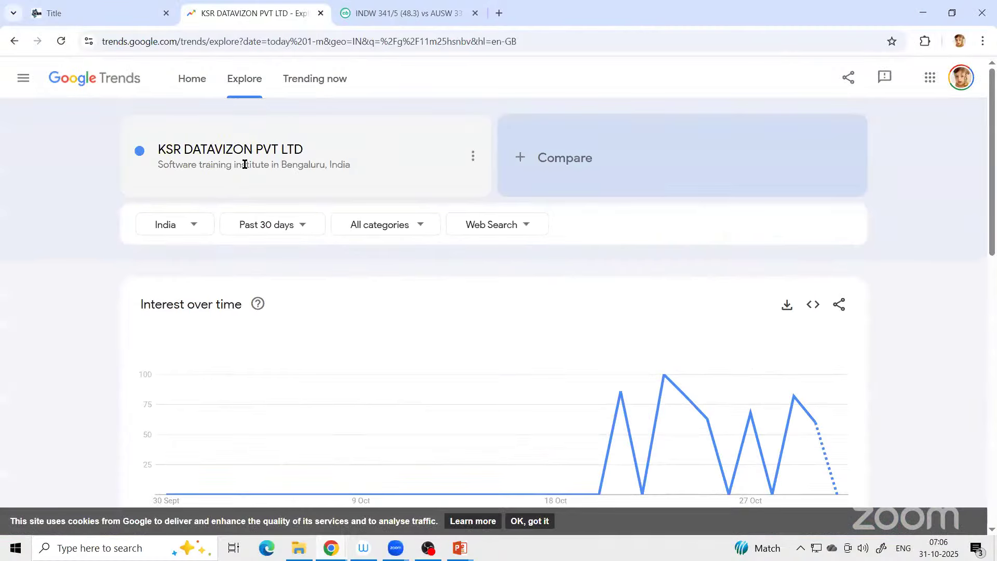
pyautogui.click(273, 152)
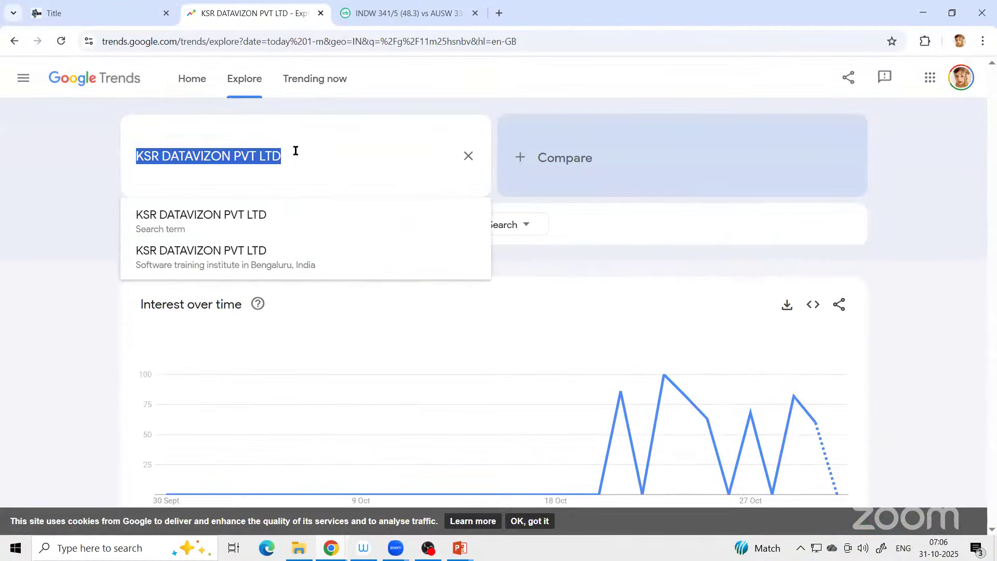
pyautogui.write('Power ')
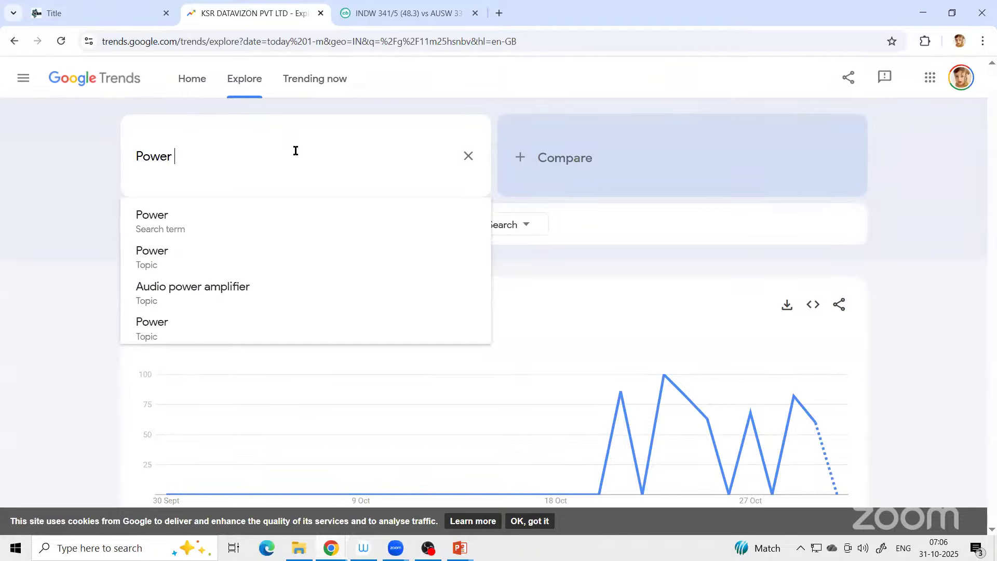
pyautogui.write('BI')
pyautogui.click(199, 222)
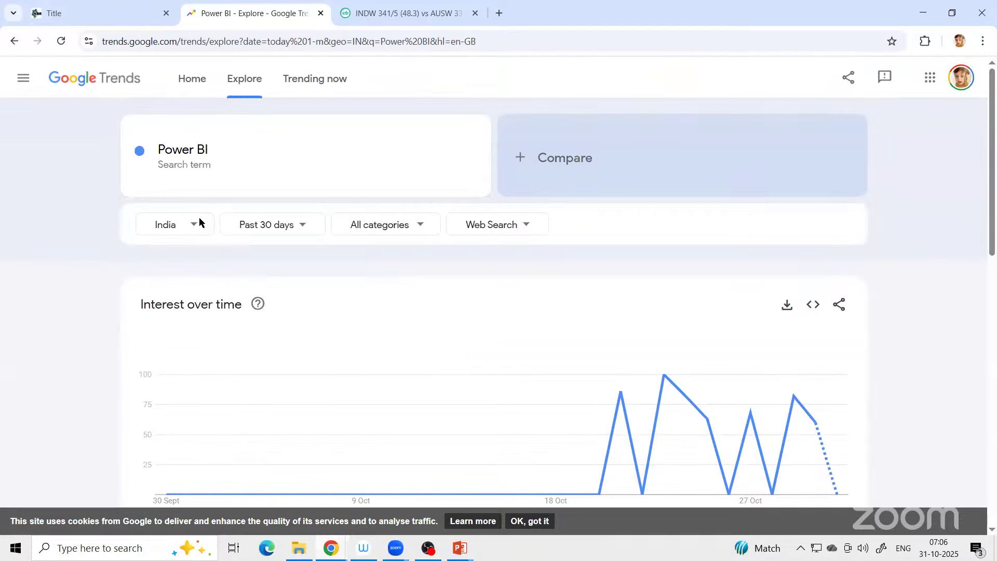
# - Add Tableau as a second search term to compare with Power BI
pyautogui.click(601, 157)
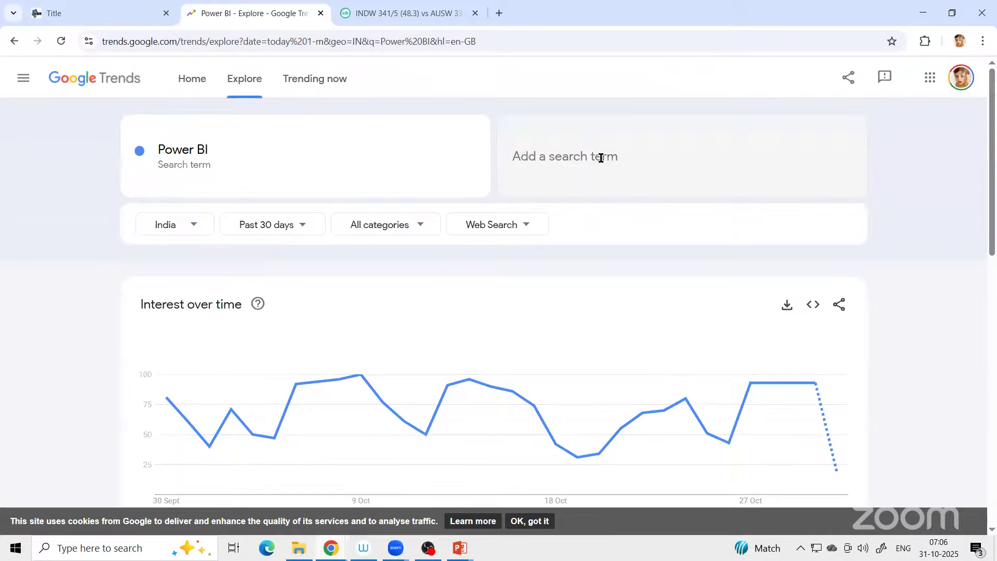
pyautogui.write('Tabrl')
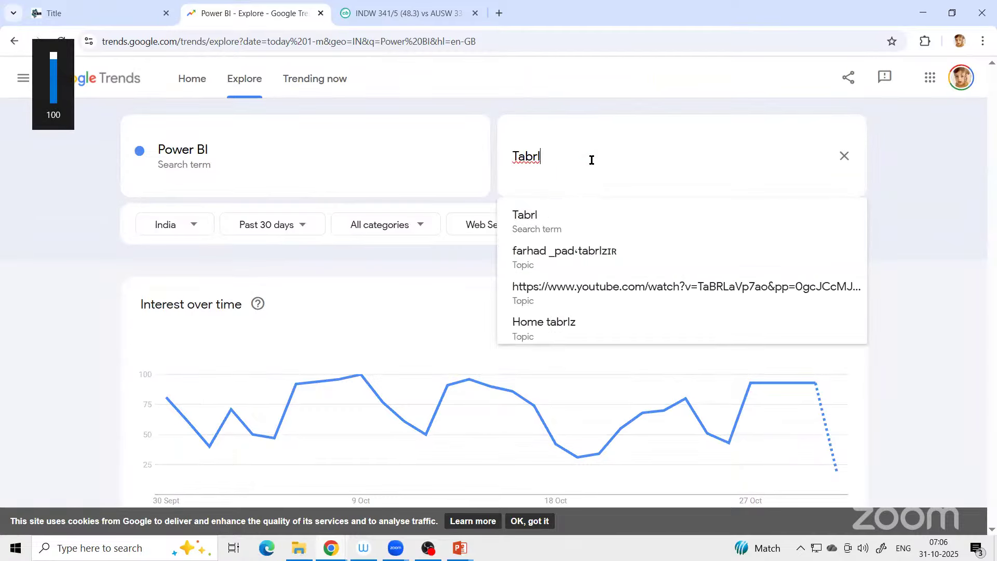
pyautogui.press('BackSpace')
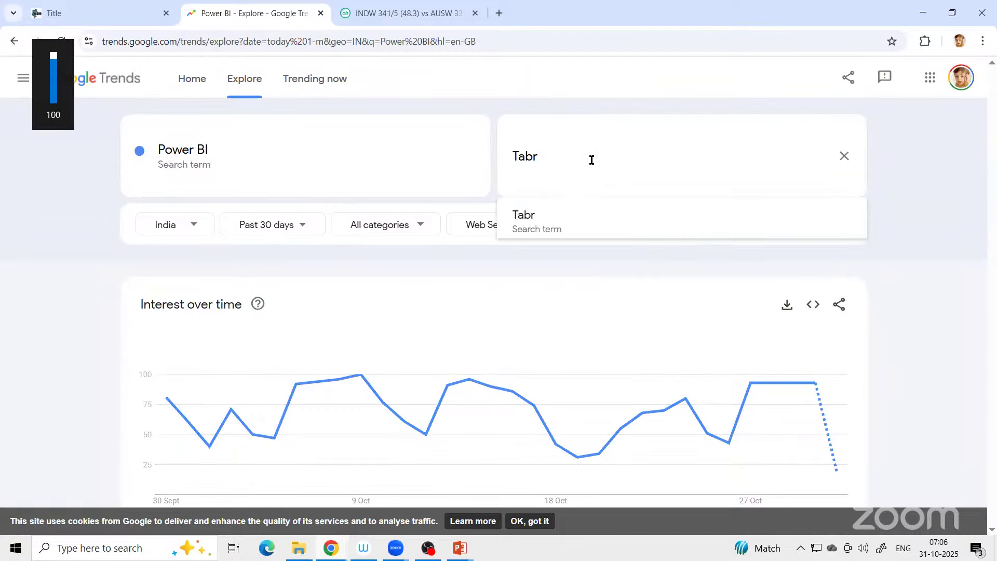
pyautogui.write('ea')
pyautogui.press('BackSpace')
pyautogui.press('BackSpace')
pyautogui.write('le')
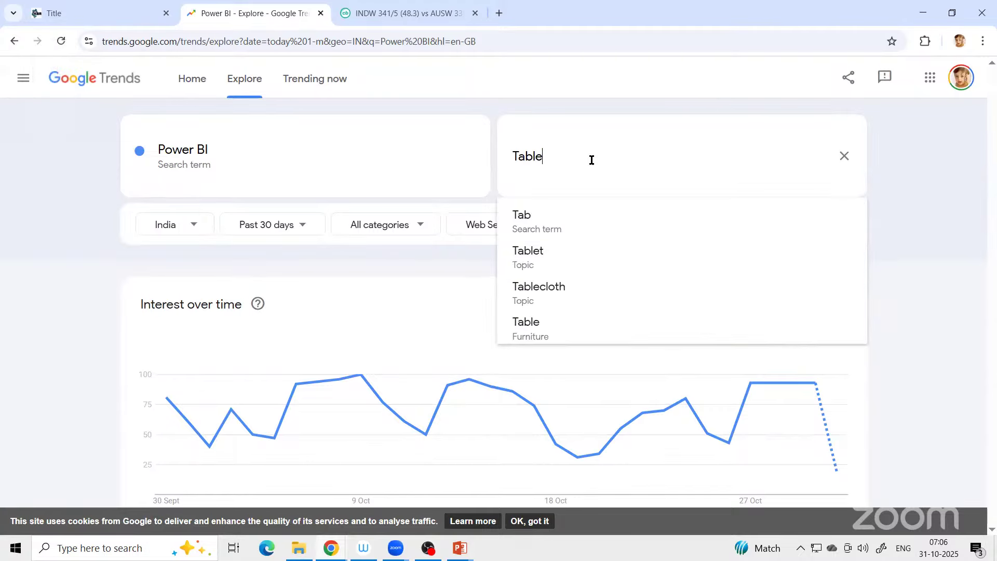
pyautogui.write('au')
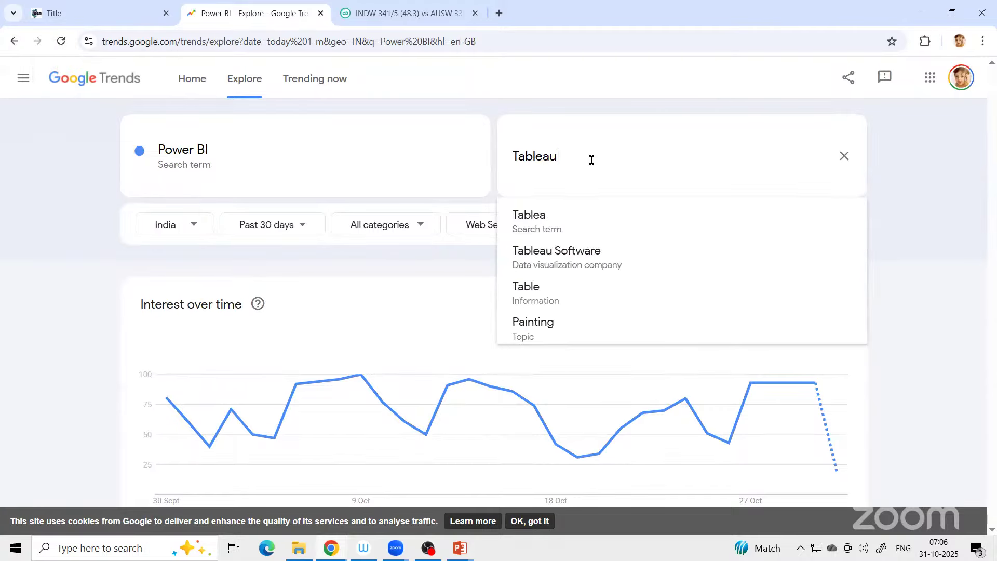
pyautogui.click(549, 224)
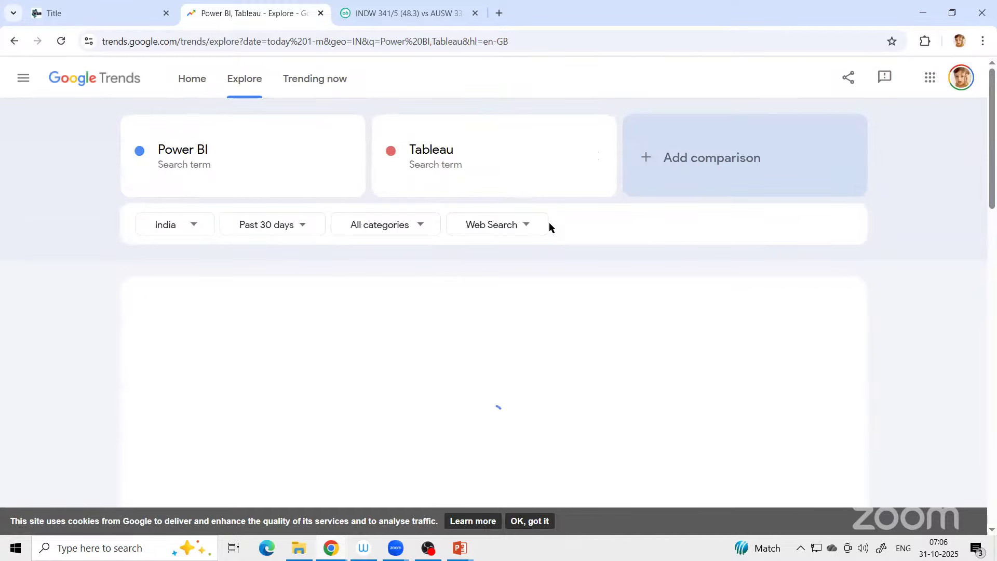
# - Set the Power BI and Tableau comparison to Past 12 months and review its trend chart, sub-region breakdown and related queries
pyautogui.scroll(-3, 550, 222)
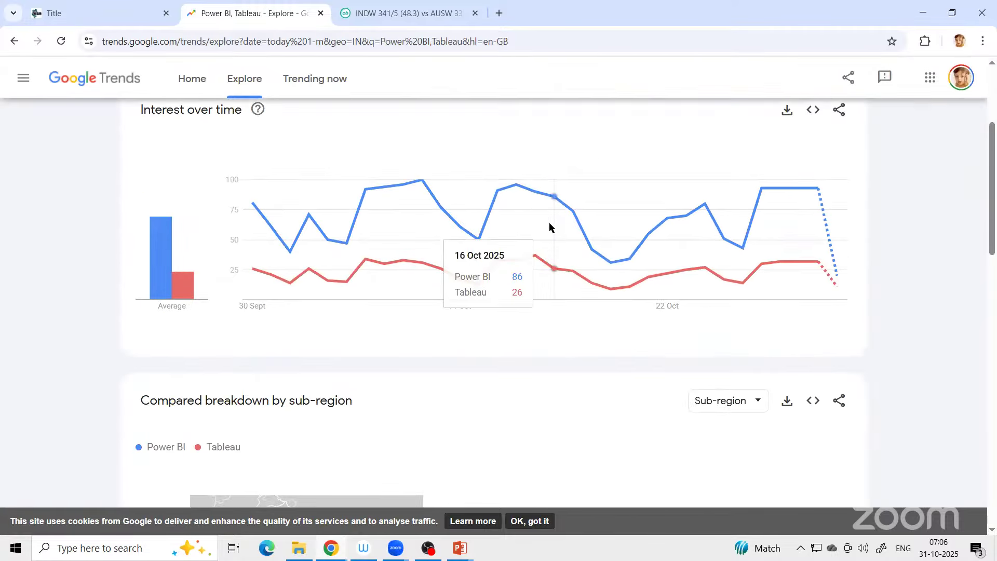
pyautogui.scroll(1, 434, 337)
pyautogui.scroll(3, 434, 337)
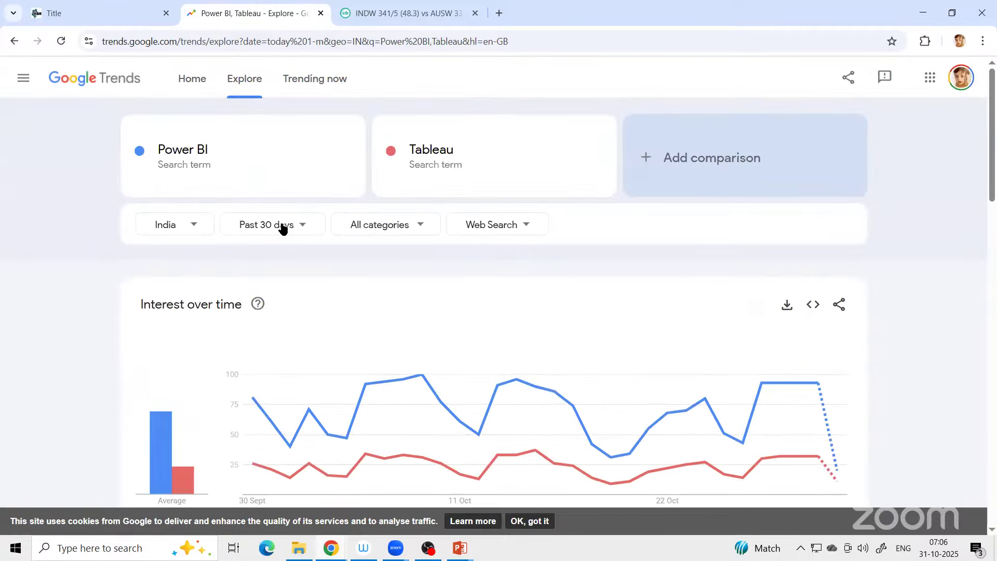
pyautogui.click(280, 225)
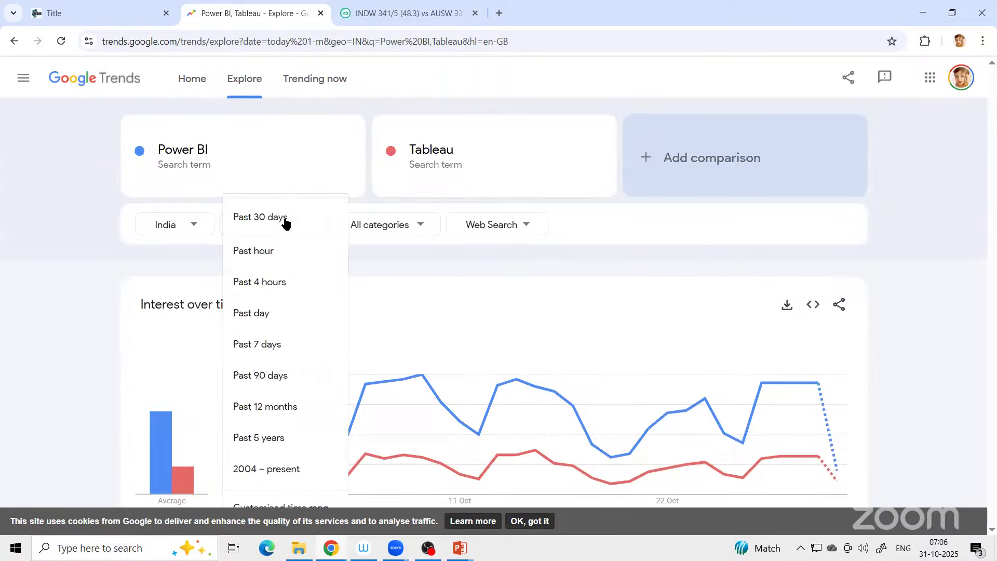
pyautogui.click(271, 408)
pyautogui.scroll(-3, 61, 291)
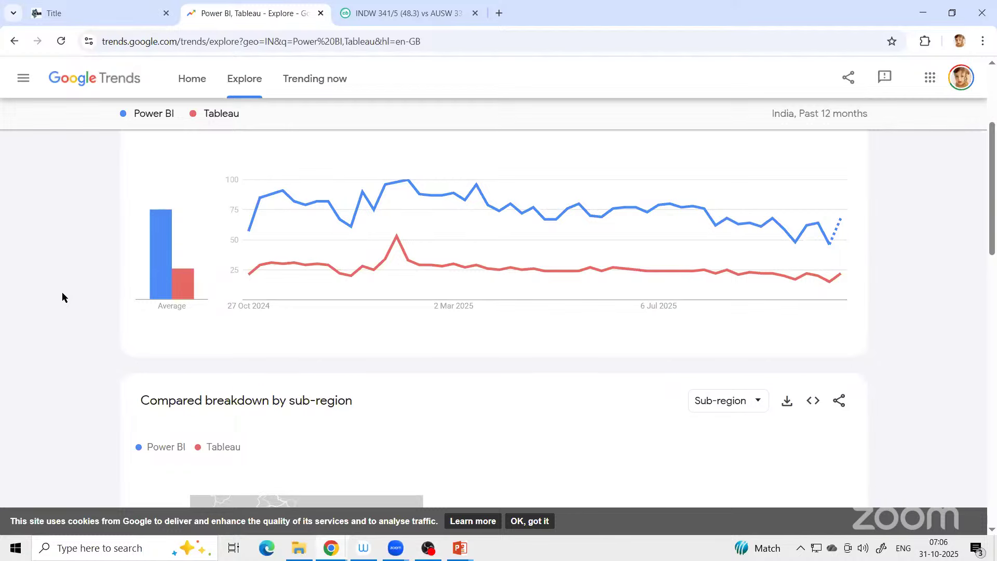
pyautogui.scroll(-3, 62, 296)
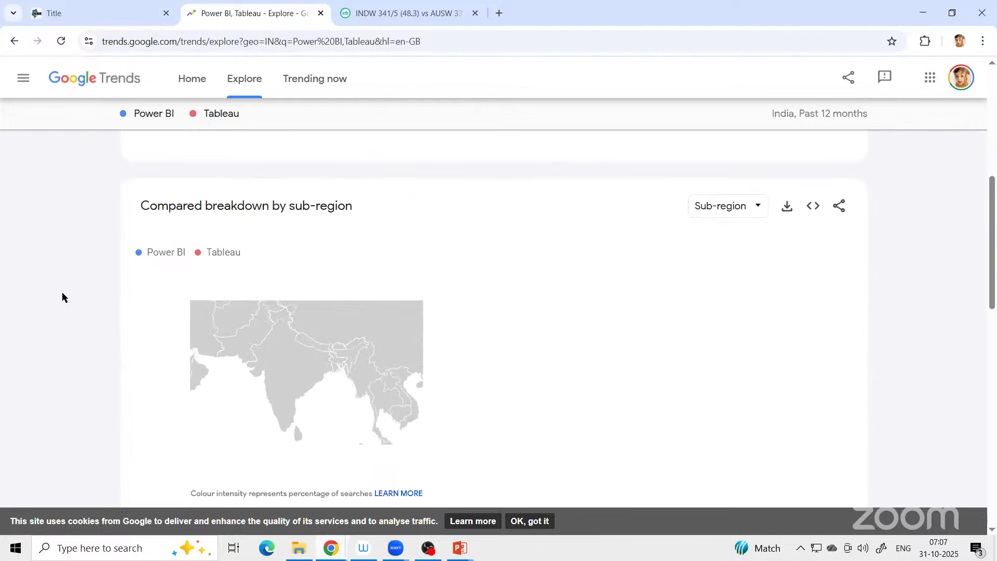
pyautogui.scroll(-10, 61, 297)
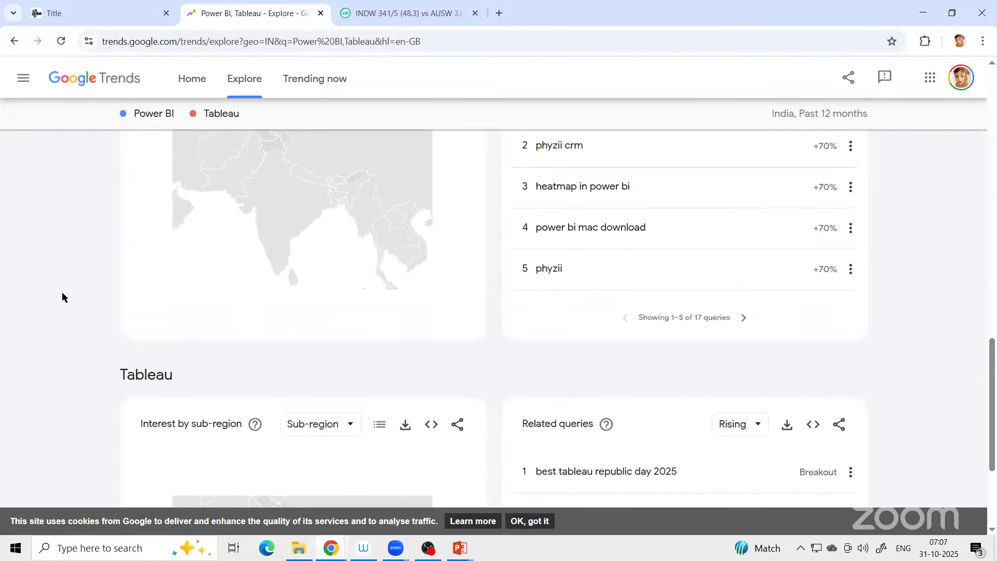
# - Set the comparison's time range to Past 5 years and view the Power BI and Tableau interest-over-time chart
pyautogui.scroll(20, 62, 297)
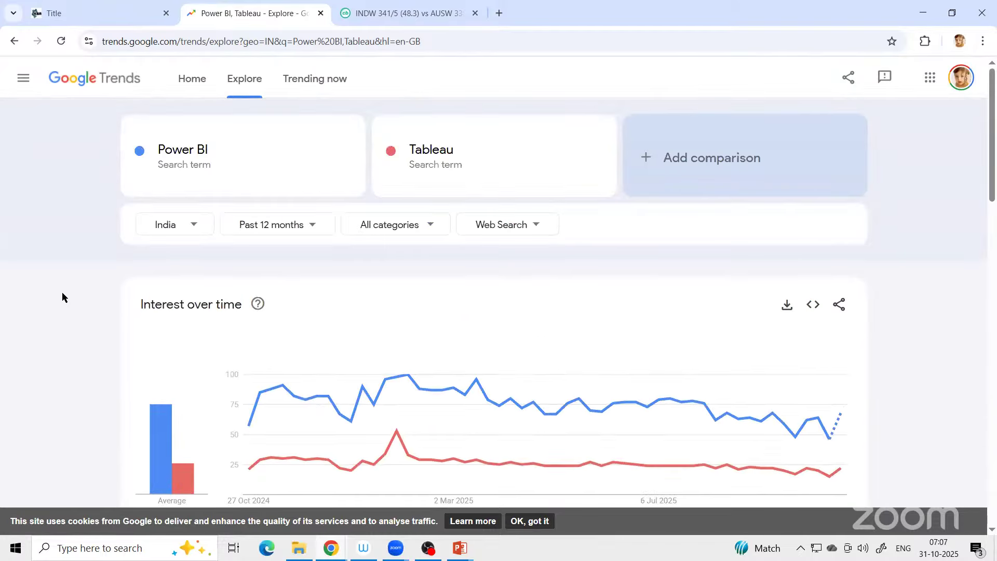
pyautogui.click(276, 228)
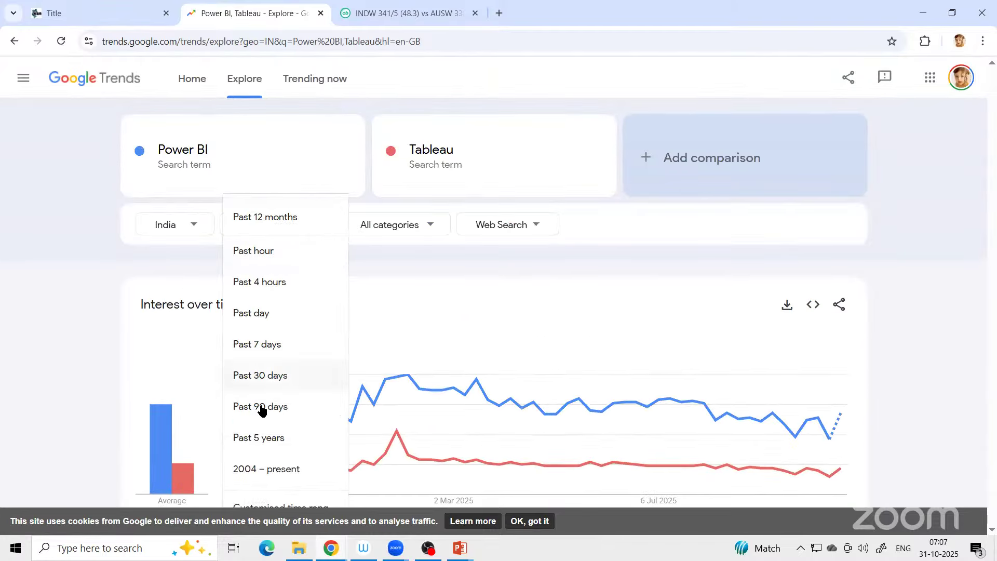
pyautogui.click(261, 438)
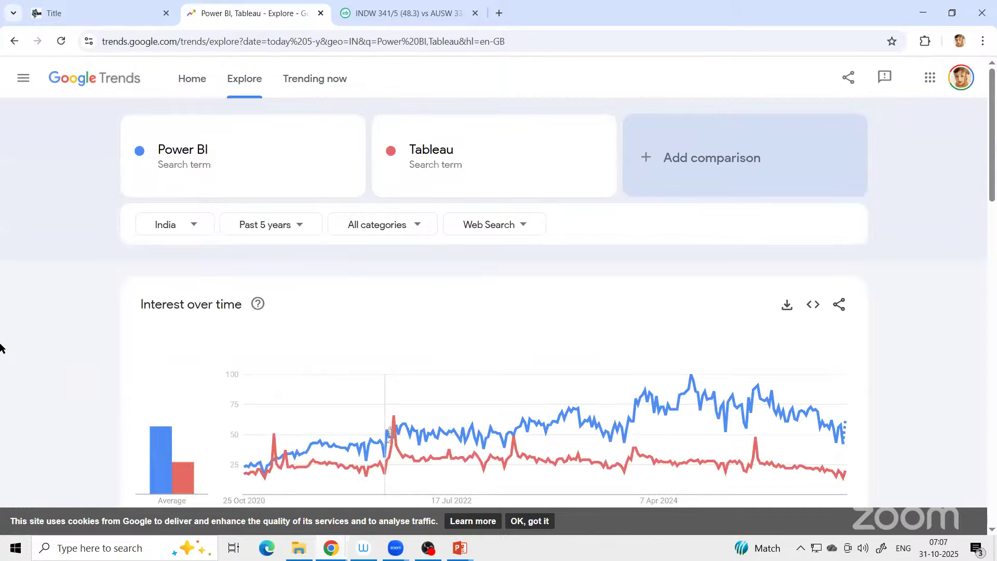
pyautogui.scroll(-1, 3, 345)
pyautogui.scroll(-3, 2, 346)
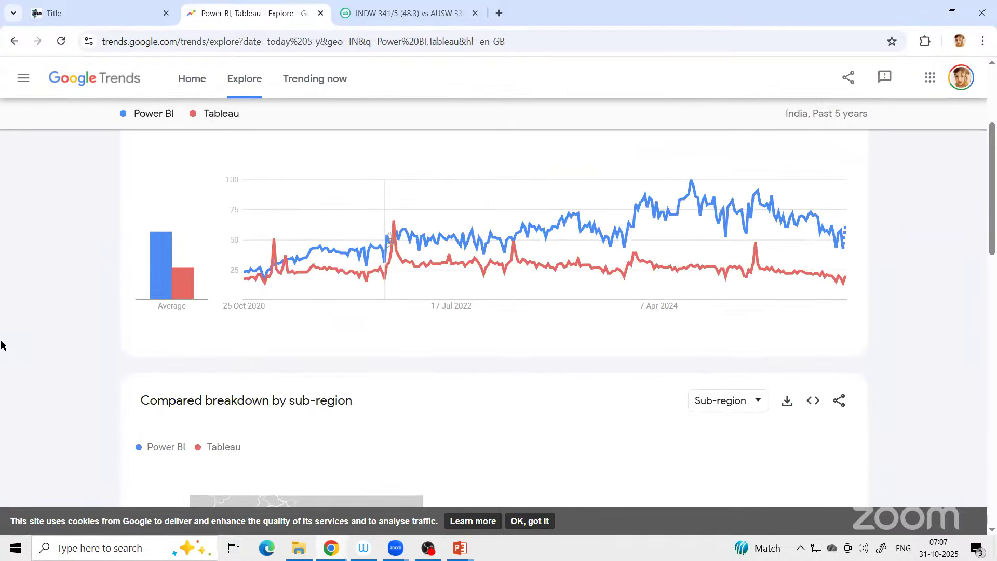
# - Examine the Power BI and Tableau interest values along the Past 5 years trend chart
pyautogui.moveTo(276, 248)
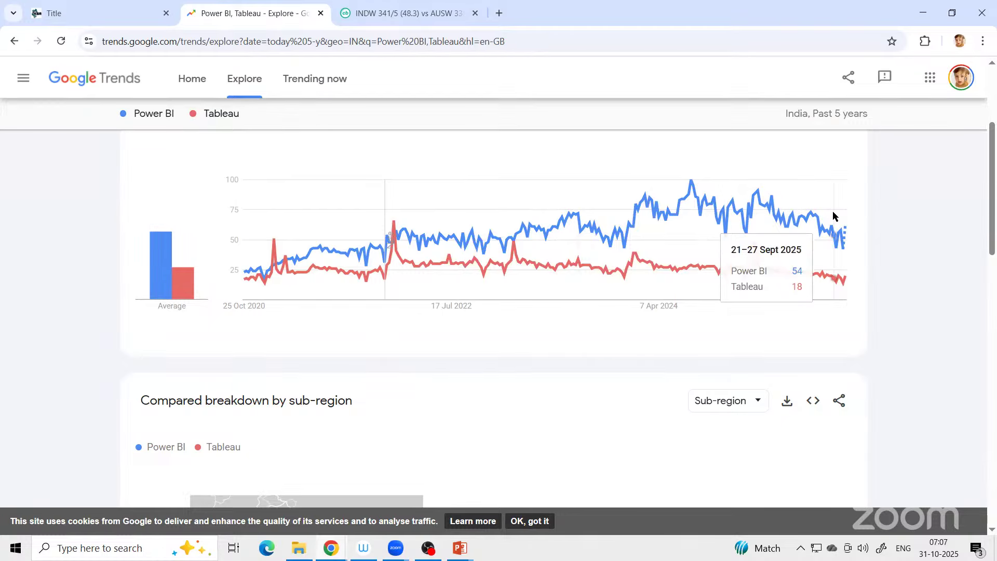
pyautogui.scroll(3, 749, 249)
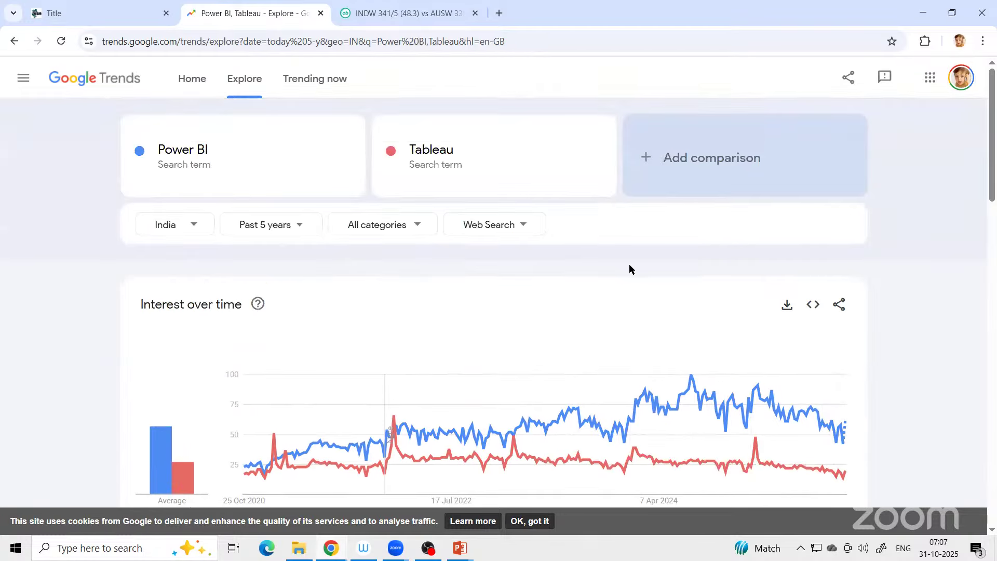
pyautogui.scroll(-3, 628, 265)
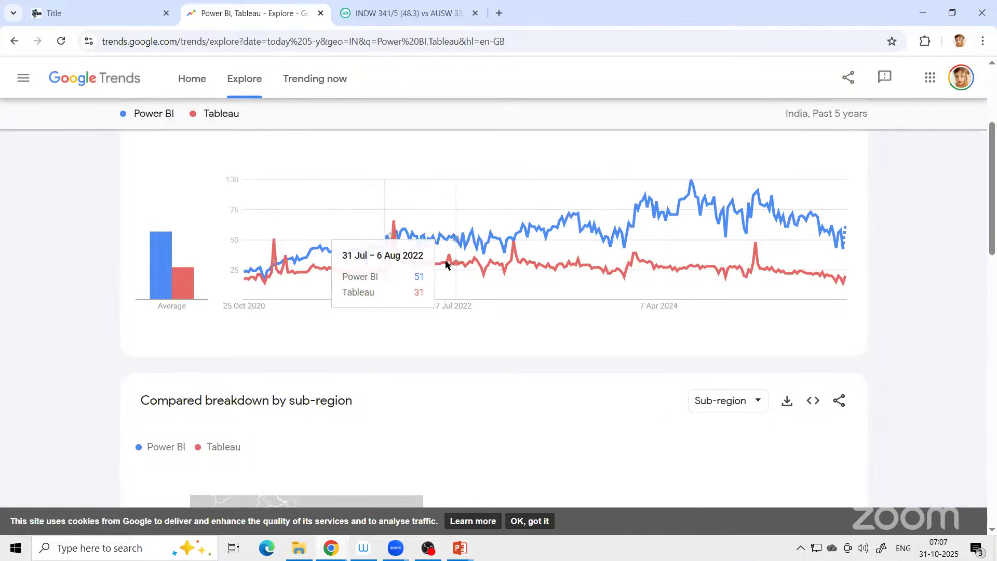
# - Switch to the running PowerPoint slide show and underline "Maximum Features" and "Costing - Cheapest" in red on the Power BI reasons slide
pyautogui.click(456, 550)
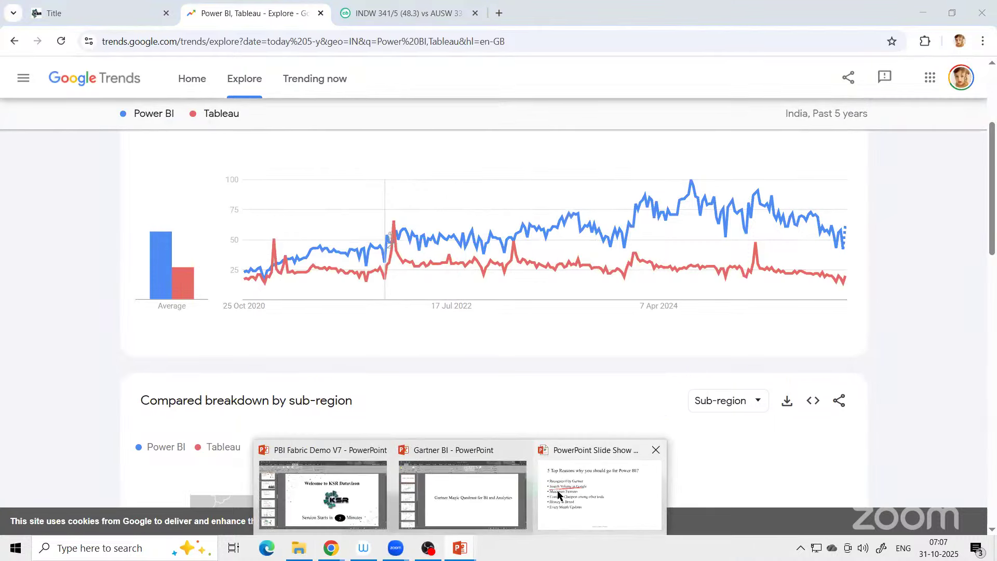
pyautogui.click(557, 493)
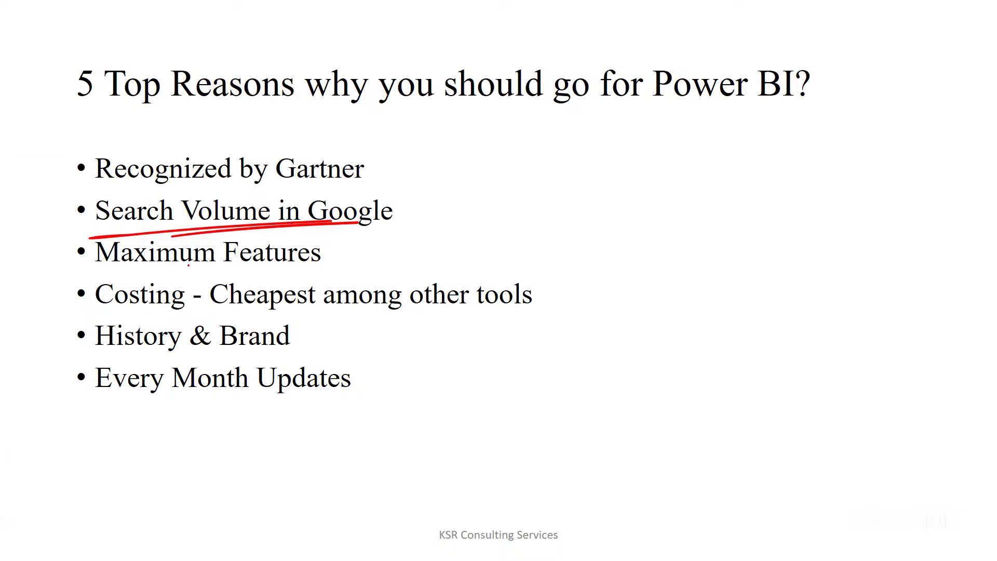
pyautogui.press('Right')
pyautogui.press('Left')
pyautogui.moveTo(123, 275); pyautogui.dragTo(325, 267)
pyautogui.moveTo(169, 278); pyautogui.dragTo(316, 270)
pyautogui.moveTo(83, 317); pyautogui.dragTo(298, 313)
pyautogui.moveTo(138, 324); pyautogui.dragTo(298, 316)
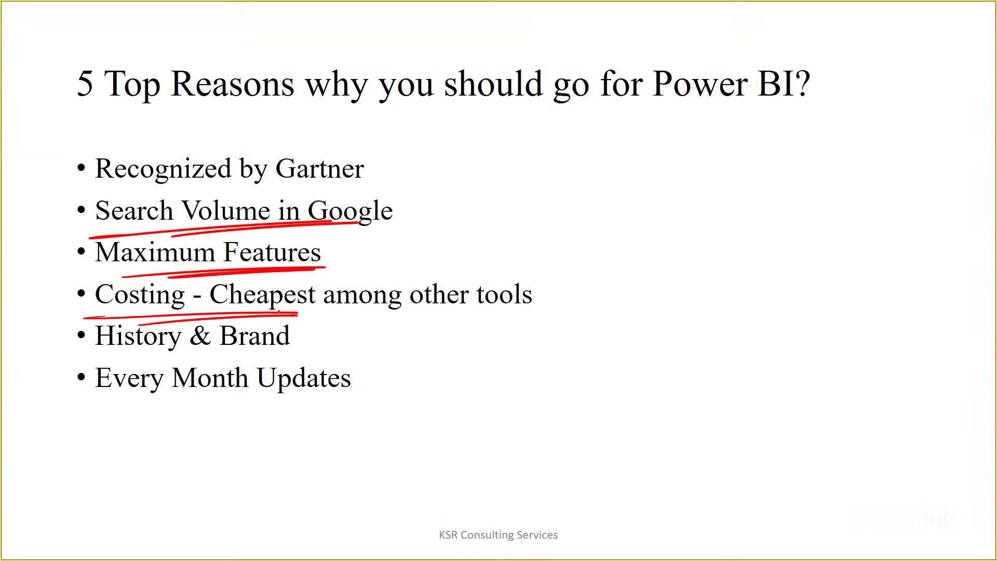
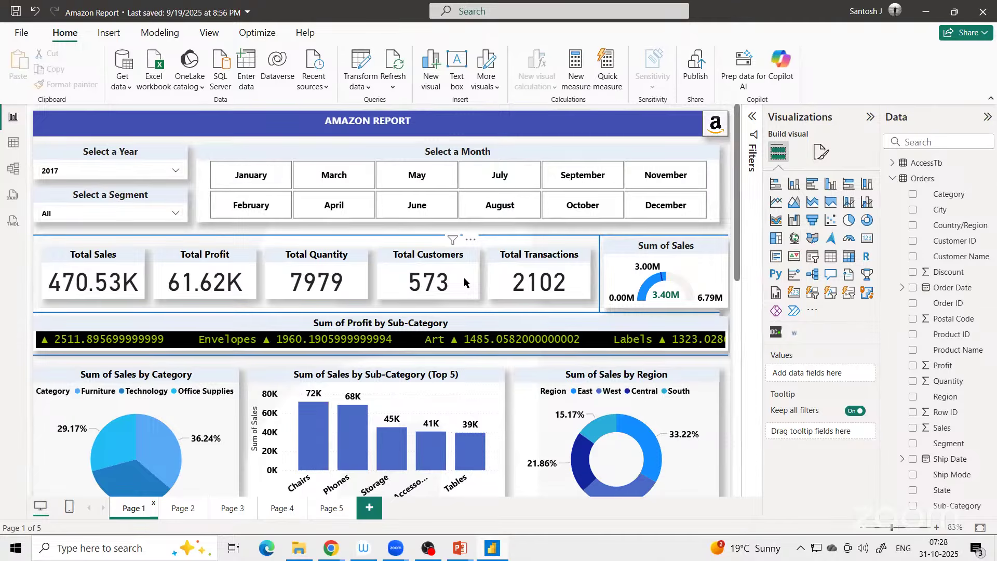
# - Switch to the PowerPoint slide "On-Premises (Problems)" and draw a red box labelled PBI beside the bullet list
pyautogui.hotkey('alt', 'Tab')
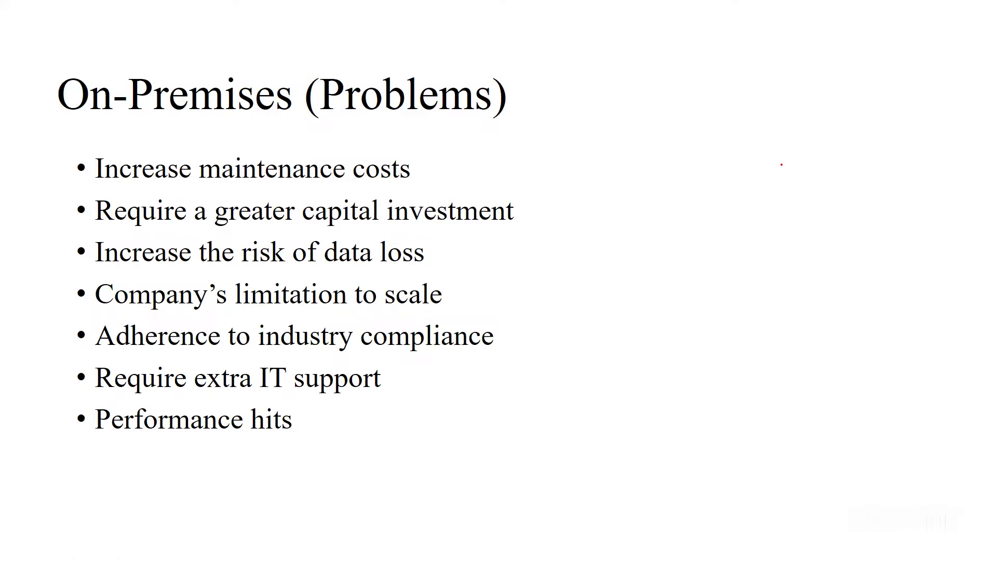
pyautogui.moveTo(828, 189)
pyautogui.mouseDown()
pyautogui.moveTo(829, 233)
pyautogui.moveTo(925, 226)
pyautogui.mouseUp()
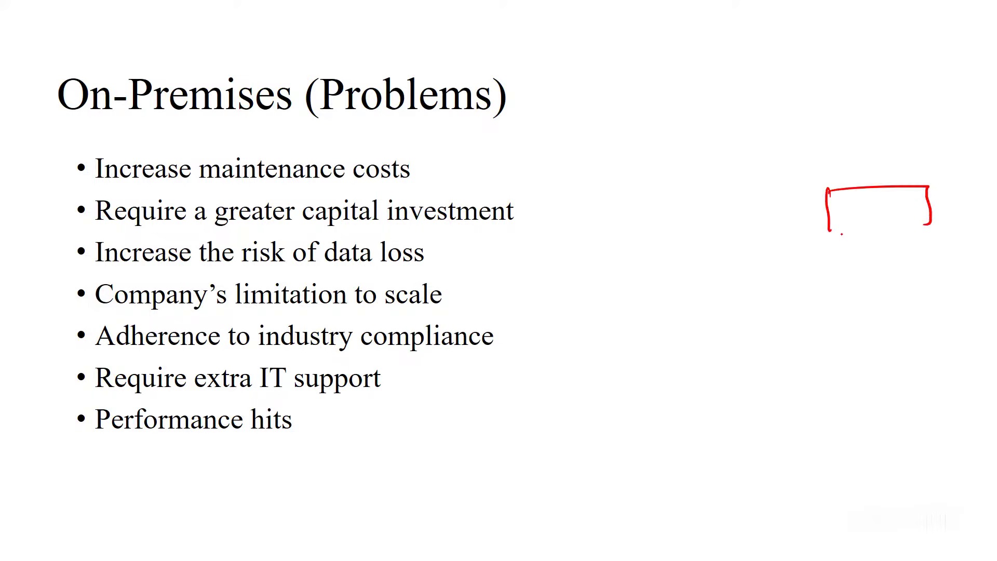
pyautogui.moveTo(839, 234); pyautogui.dragTo(919, 229)
pyautogui.moveTo(859, 208); pyautogui.dragTo(870, 212)
pyautogui.moveTo(883, 207)
pyautogui.mouseDown()
pyautogui.moveTo(883, 220)
pyautogui.moveTo(902, 218)
pyautogui.mouseUp()
# - Handwrite the source labels Excel and CSV, each with an arrow pointing towards the PBI box
pyautogui.moveTo(716, 153); pyautogui.dragTo(781, 191)
pyautogui.moveTo(792, 178); pyautogui.dragTo(781, 198)
pyautogui.moveTo(657, 126); pyautogui.dragTo(641, 151)
pyautogui.moveTo(656, 143); pyautogui.dragTo(690, 137)
pyautogui.moveTo(695, 124)
pyautogui.mouseDown()
pyautogui.moveTo(703, 136)
pyautogui.moveTo(685, 136)
pyautogui.mouseUp()
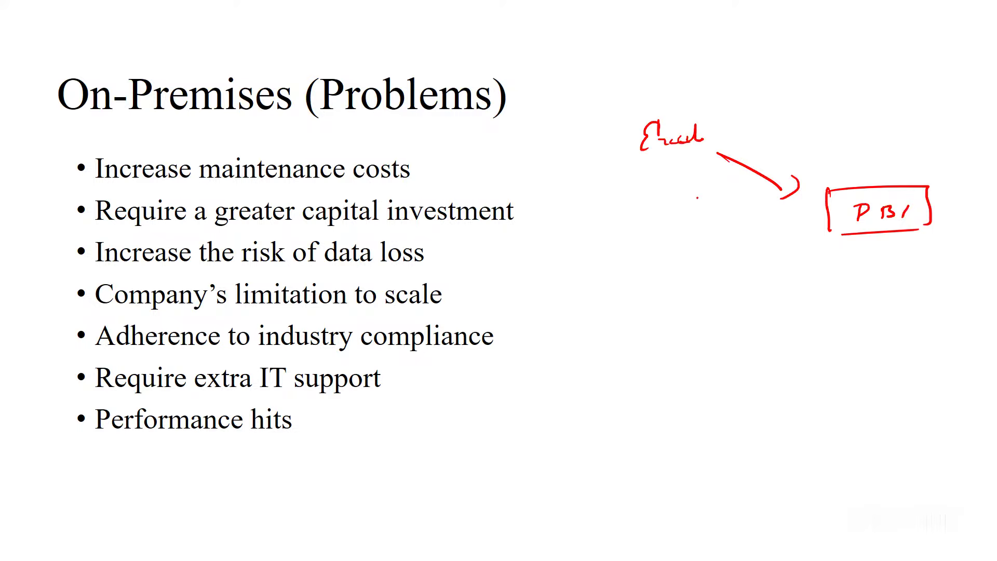
pyautogui.moveTo(649, 215); pyautogui.dragTo(763, 211)
pyautogui.moveTo(741, 205); pyautogui.dragTo(744, 219)
pyautogui.moveTo(613, 234); pyautogui.dragTo(611, 250)
pyautogui.moveTo(625, 238)
pyautogui.mouseDown()
pyautogui.moveTo(619, 248)
pyautogui.moveTo(658, 234)
pyautogui.mouseUp()
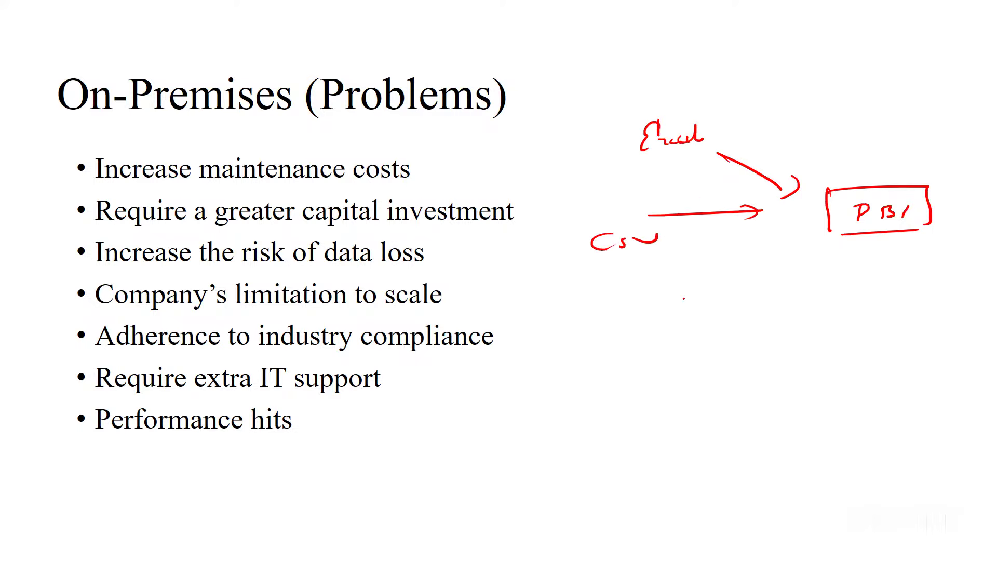
# - Draw a database cylinder below the CSV label with an arrow leading up to the PBI box
pyautogui.moveTo(697, 315); pyautogui.dragTo(804, 262)
pyautogui.moveTo(744, 276)
pyautogui.mouseDown()
pyautogui.moveTo(794, 267)
pyautogui.moveTo(802, 286)
pyautogui.mouseUp()
pyautogui.moveTo(623, 329); pyautogui.dragTo(675, 326)
pyautogui.moveTo(627, 330); pyautogui.dragTo(630, 373)
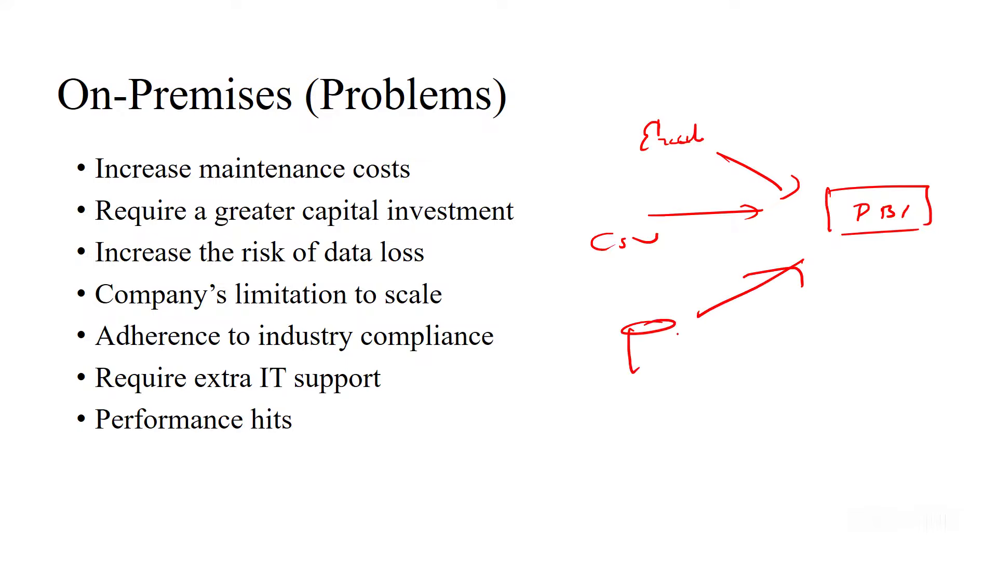
pyautogui.moveTo(679, 328); pyautogui.dragTo(684, 364)
# - Close the cylinder's base, draw an upward arrow beneath it, and write the label System enclosed in brackets
pyautogui.moveTo(639, 373)
pyautogui.mouseDown()
pyautogui.moveTo(677, 367)
pyautogui.moveTo(656, 423)
pyautogui.mouseUp()
pyautogui.moveTo(633, 412)
pyautogui.mouseDown()
pyautogui.moveTo(649, 397)
pyautogui.moveTo(676, 407)
pyautogui.mouseUp()
pyautogui.moveTo(665, 445)
pyautogui.mouseDown()
pyautogui.moveTo(655, 447)
pyautogui.moveTo(655, 467)
pyautogui.mouseUp()
pyautogui.moveTo(675, 458)
pyautogui.mouseDown()
pyautogui.moveTo(677, 474)
pyautogui.moveTo(744, 450)
pyautogui.moveTo(704, 470)
pyautogui.mouseUp()
pyautogui.click(722, 451)
pyautogui.moveTo(617, 448); pyautogui.dragTo(630, 481)
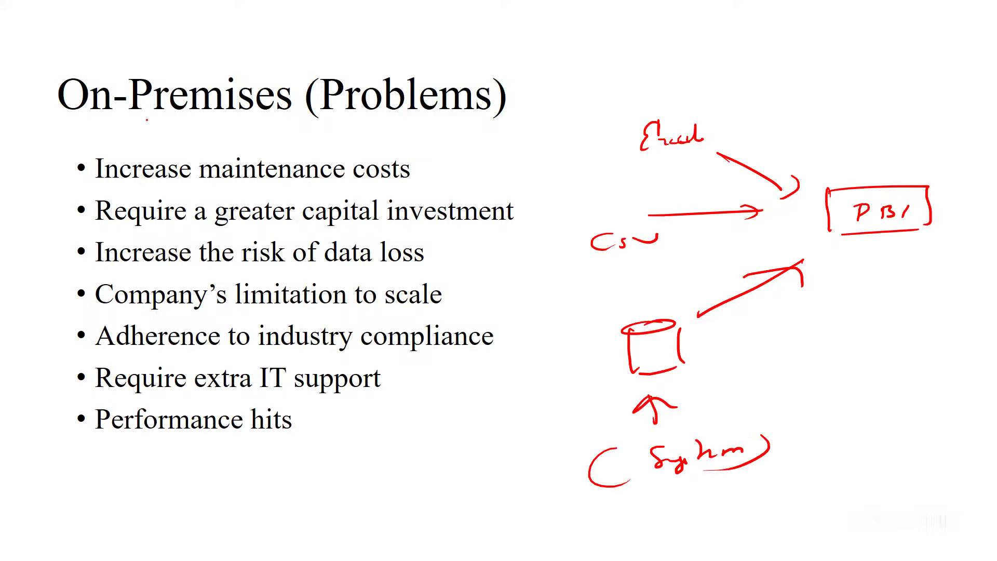
# - Underline and circle the word "On-Premises" in the slide heading with the red pen
pyautogui.moveTo(66, 131); pyautogui.dragTo(257, 121)
pyautogui.moveTo(134, 137)
pyautogui.mouseDown()
pyautogui.moveTo(252, 127)
pyautogui.moveTo(276, 79)
pyautogui.mouseUp()
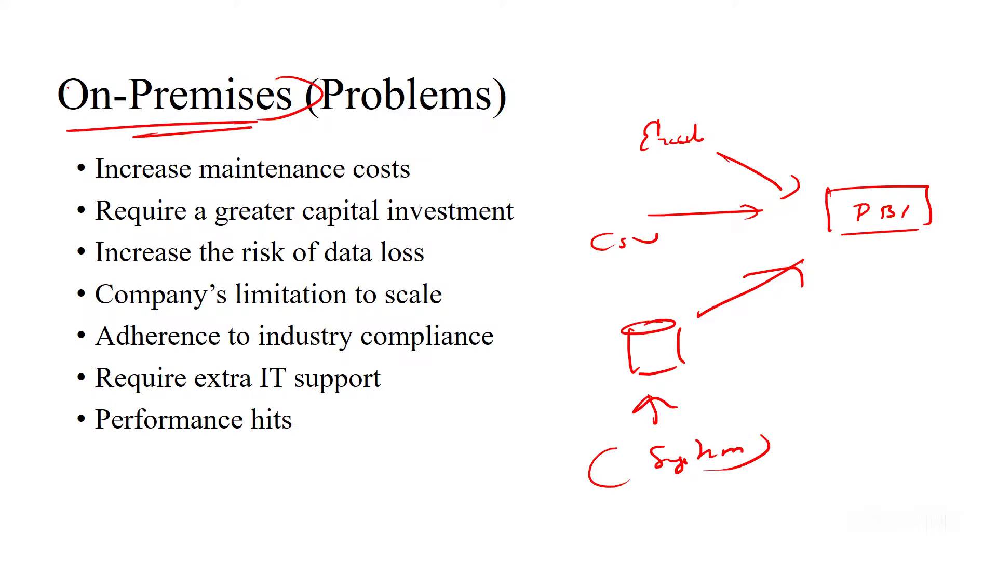
pyautogui.moveTo(68, 68)
pyautogui.mouseDown()
pyautogui.moveTo(102, 129)
pyautogui.moveTo(185, 120)
pyautogui.mouseUp()
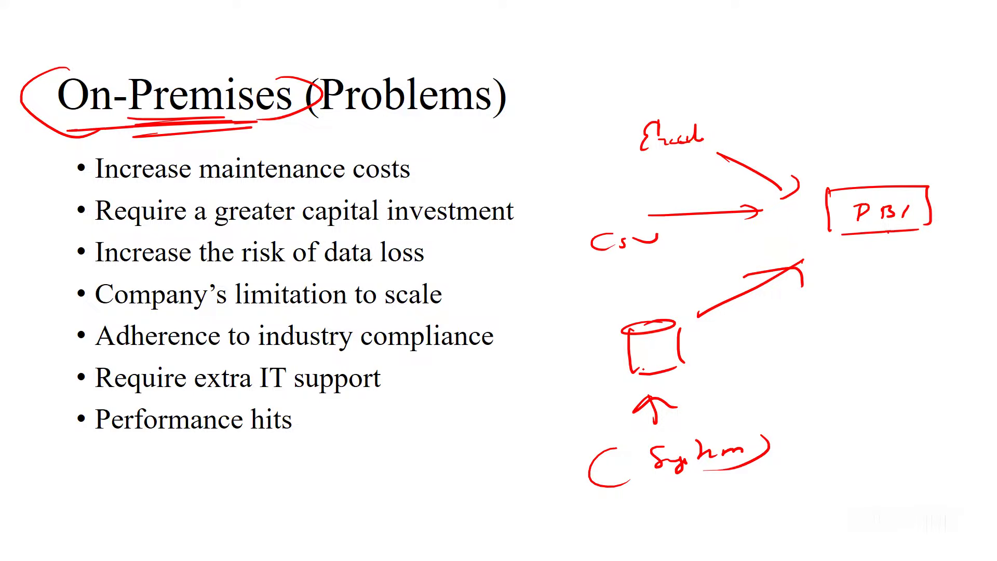
# - Underline the handwritten Excel and CSV labels and draw a large curly brace grouping the data sources
pyautogui.moveTo(658, 160); pyautogui.dragTo(711, 156)
pyautogui.moveTo(575, 271); pyautogui.dragTo(685, 265)
pyautogui.moveTo(594, 106)
pyautogui.mouseDown()
pyautogui.moveTo(507, 176)
pyautogui.moveTo(544, 401)
pyautogui.mouseUp()
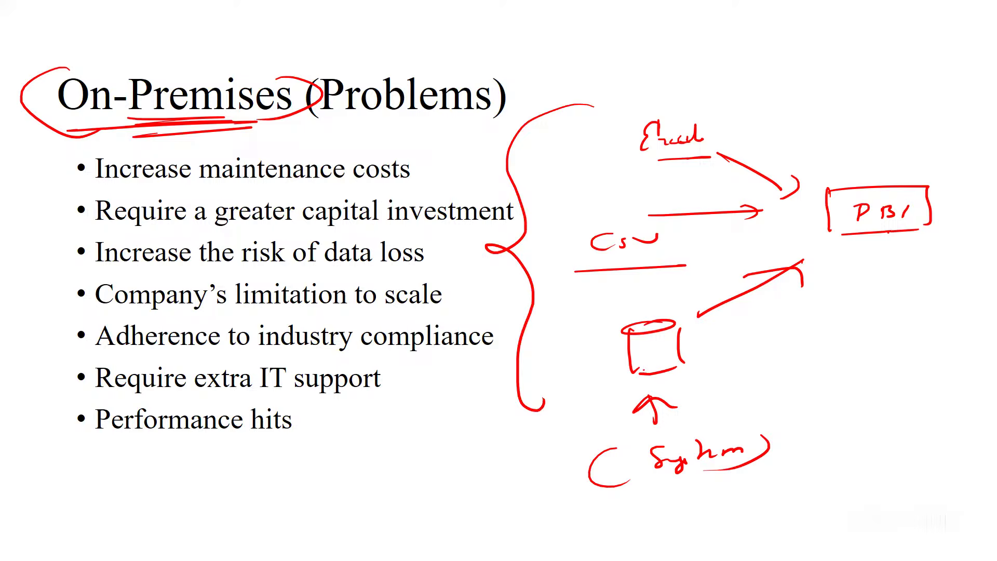
# - Leave the slide show for File Explorer and display the drives under This PC
pyautogui.press('super+d')
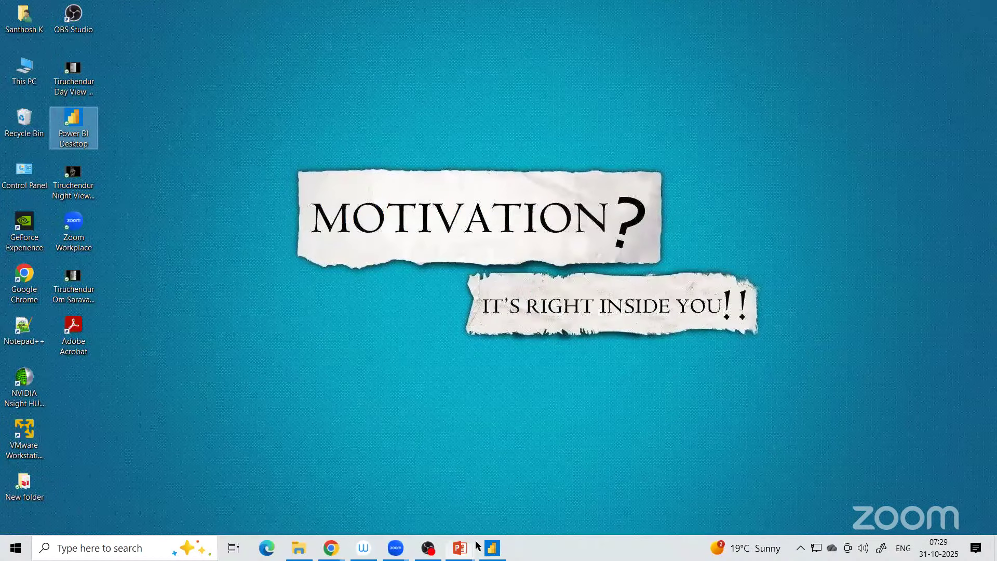
pyautogui.click(299, 550)
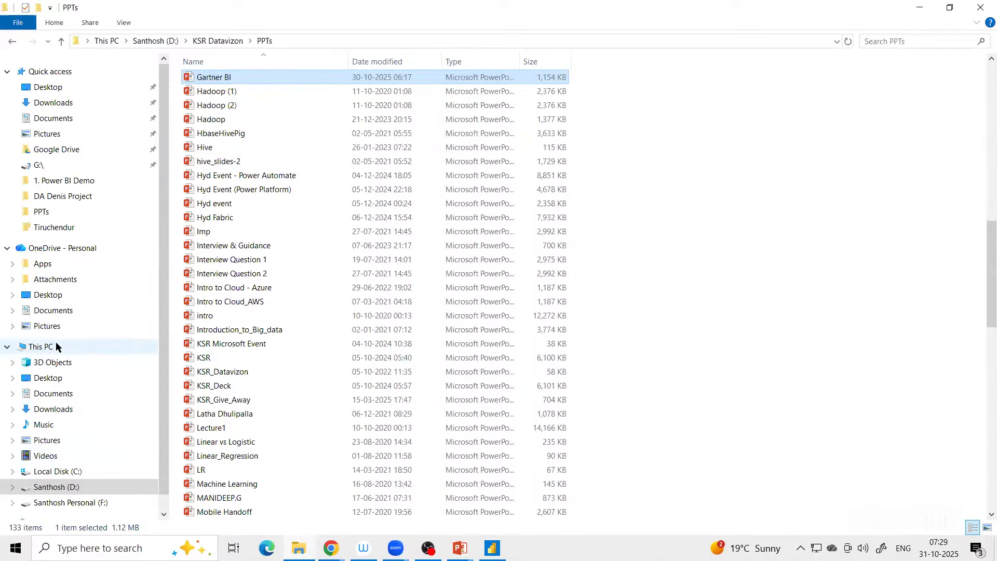
pyautogui.click(39, 346)
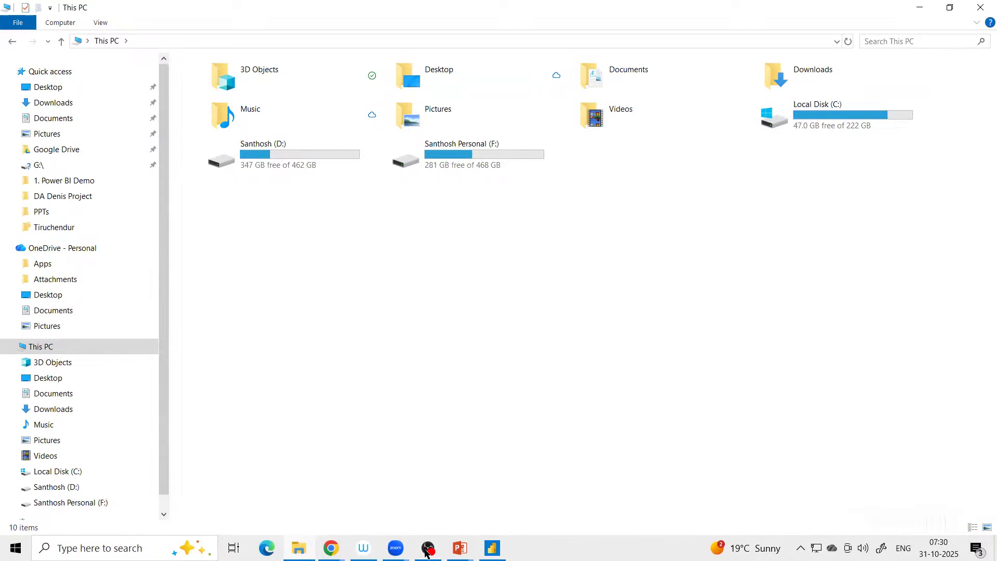
# - Return to the PowerPoint slide show and mark "maintenance costs", "greater capital investment" and "the risk of data loss" with the red pen
pyautogui.click(460, 548)
pyautogui.click(557, 492)
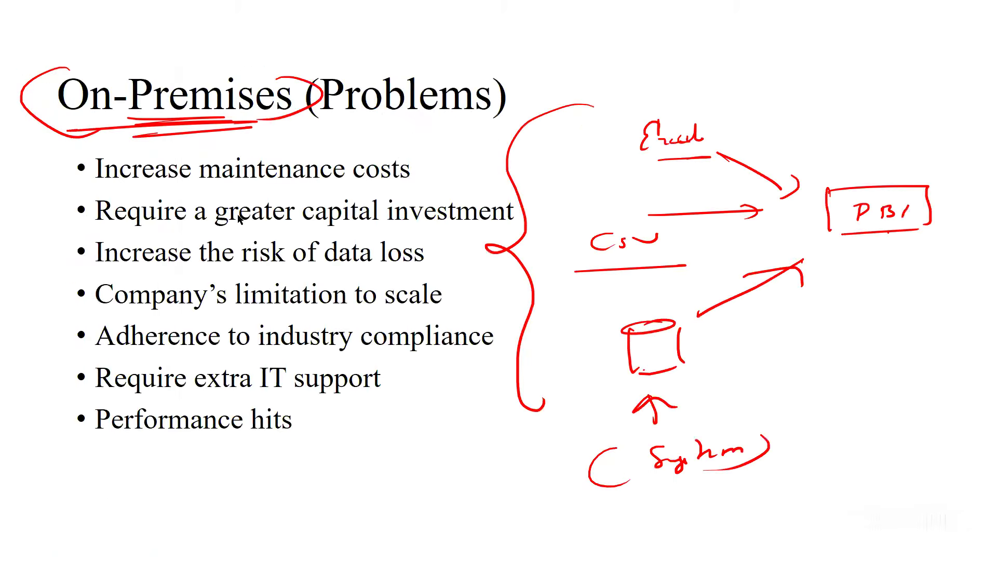
pyautogui.hotkey('ctrl', 'p')
pyautogui.moveTo(190, 188); pyautogui.dragTo(380, 185)
pyautogui.moveTo(216, 235); pyautogui.dragTo(453, 222)
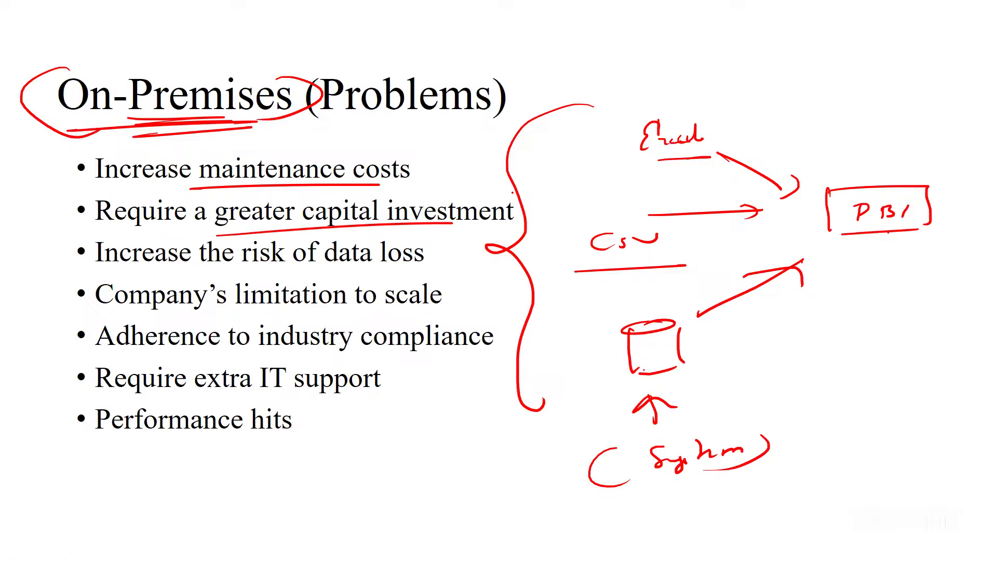
pyautogui.moveTo(525, 192); pyautogui.dragTo(504, 229)
pyautogui.moveTo(229, 191); pyautogui.dragTo(217, 237)
pyautogui.moveTo(195, 272); pyautogui.dragTo(384, 268)
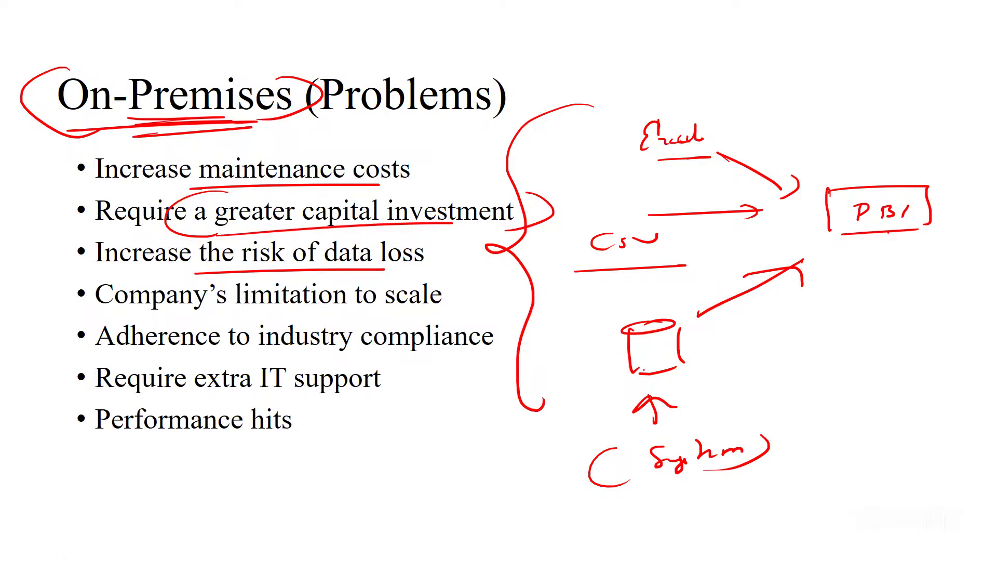
# - Switch to File Explorer, open the Data folder on the D: drive and browse through its files
pyautogui.press('super+d')
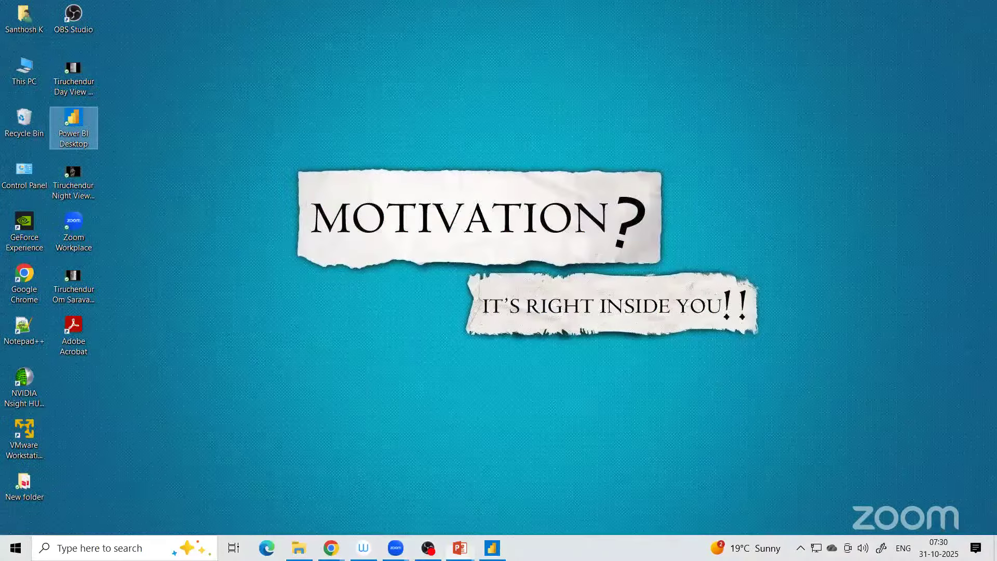
pyautogui.click(297, 551)
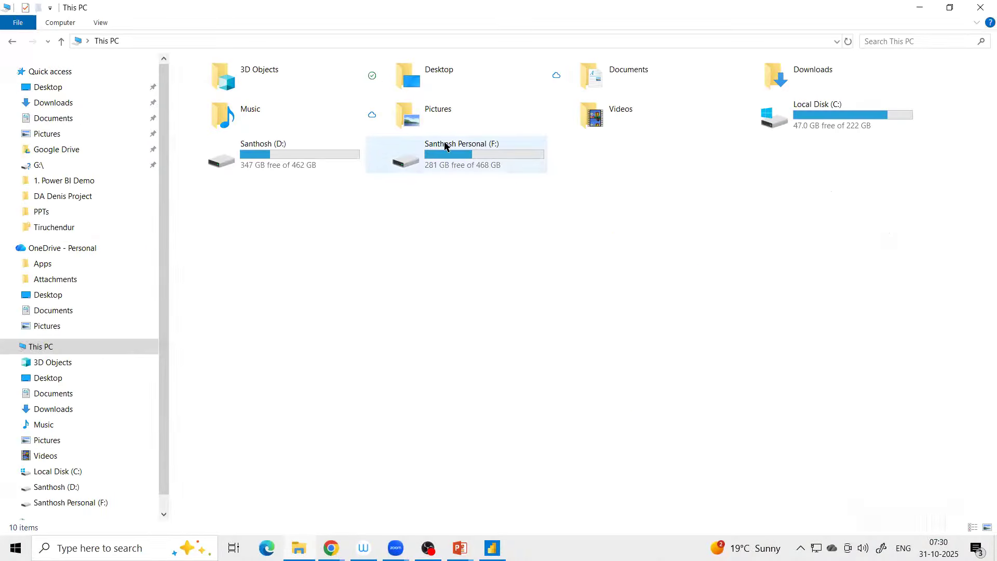
pyautogui.doubleClick(321, 157)
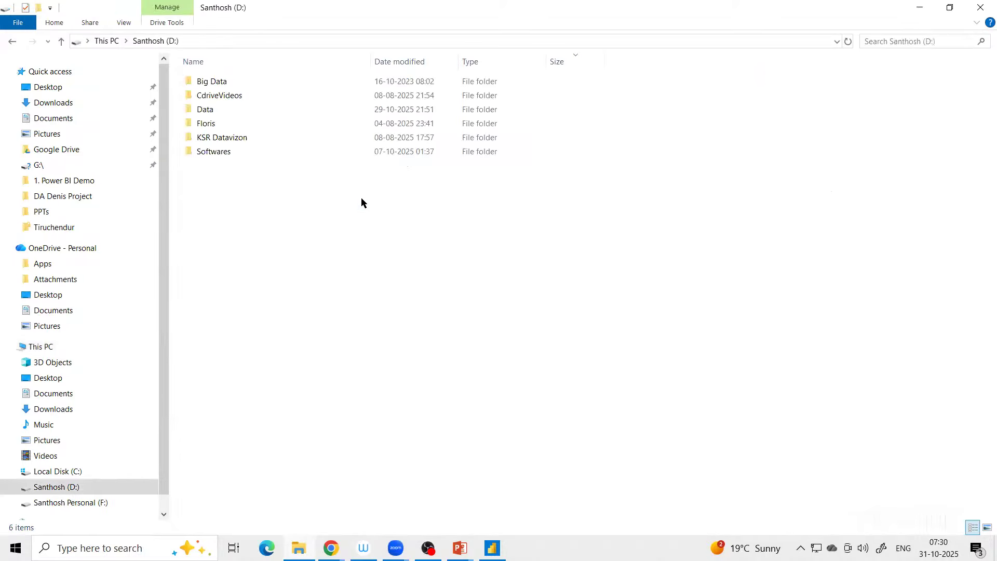
pyautogui.doubleClick(223, 109)
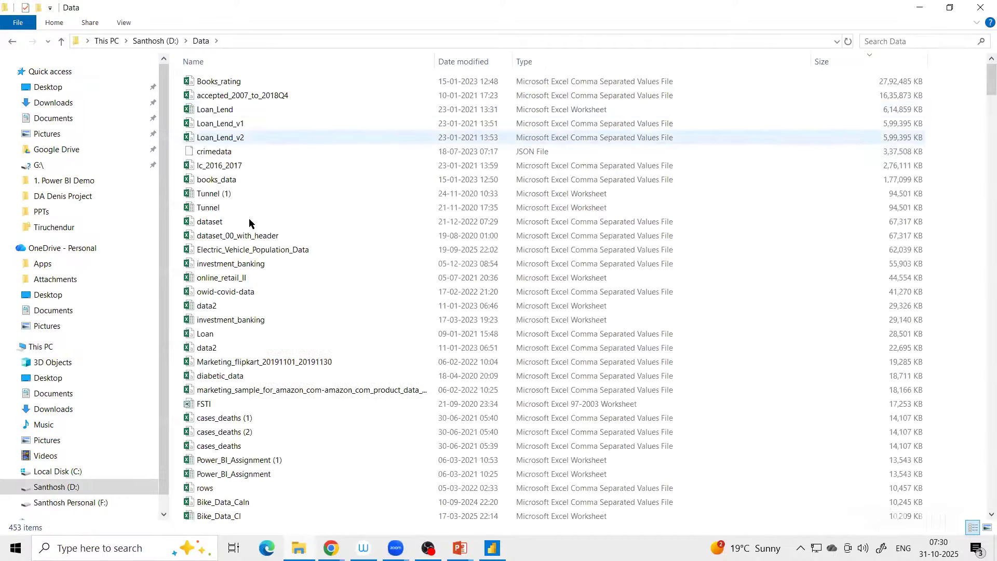
pyautogui.scroll(-10, 244, 277)
pyautogui.scroll(-20, 244, 277)
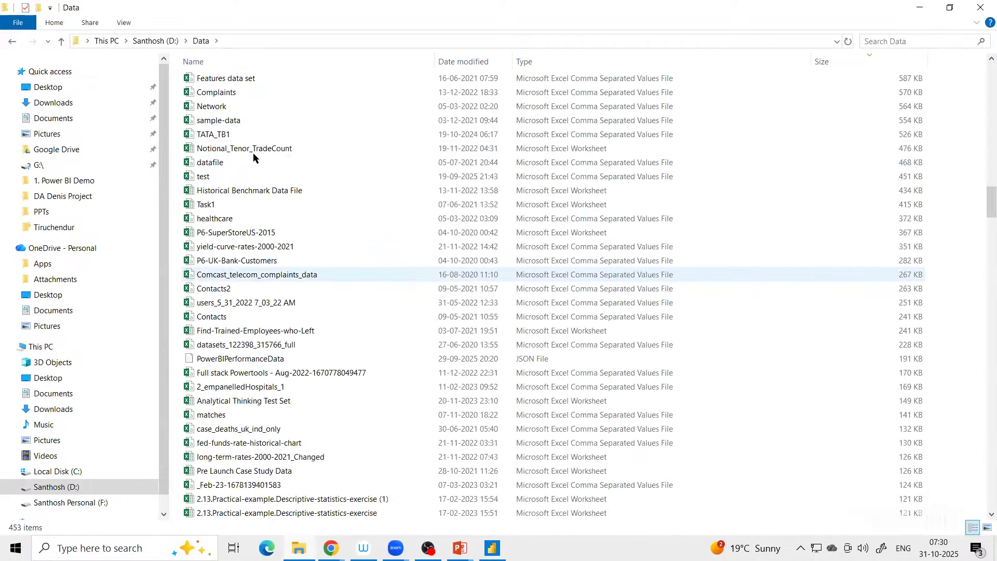
pyautogui.scroll(-20, 249, 261)
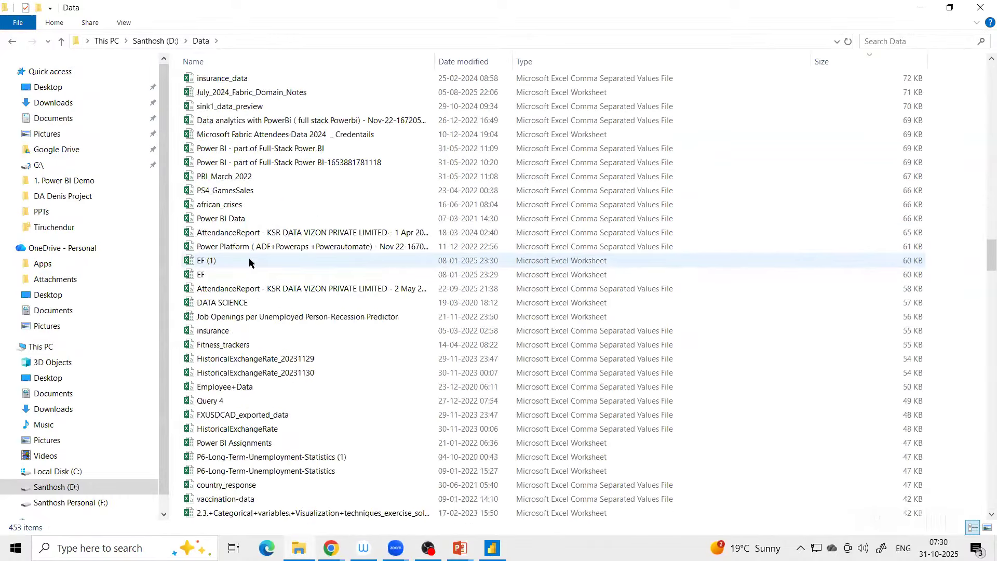
pyautogui.scroll(-20, 249, 261)
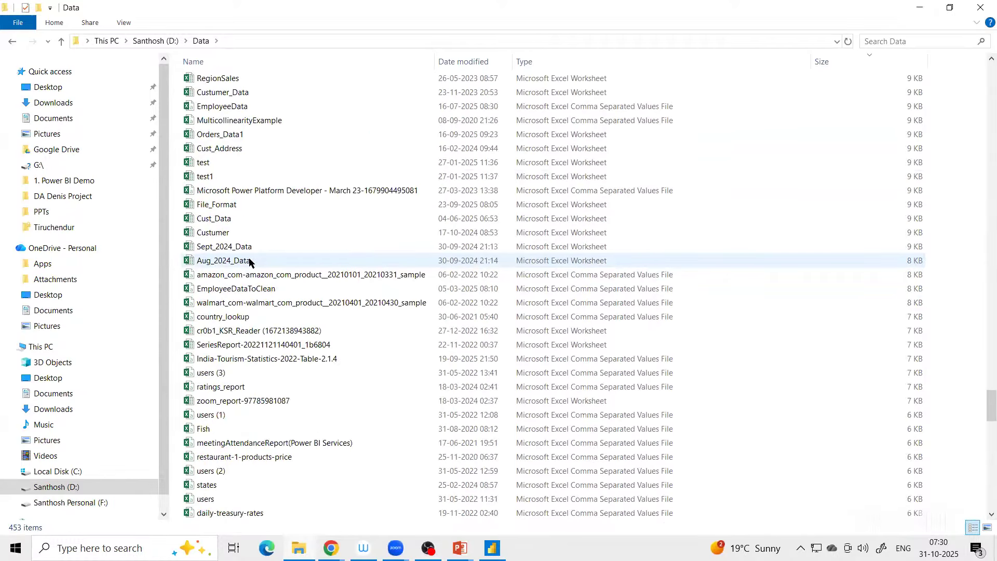
pyautogui.scroll(-5, 249, 261)
# - Go back to the D: drive and view the Data folder's size and creation details
pyautogui.click(155, 41)
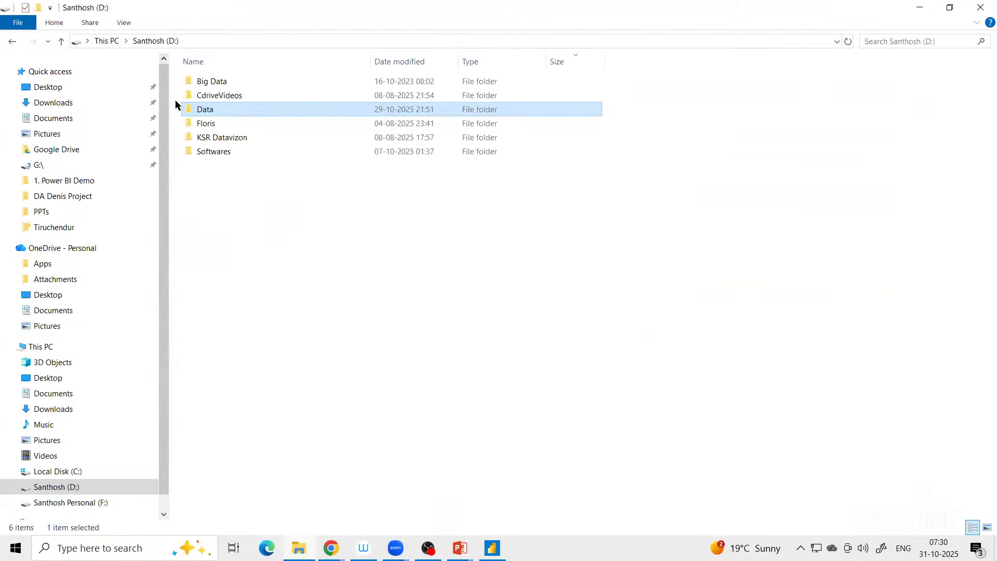
pyautogui.click(224, 208)
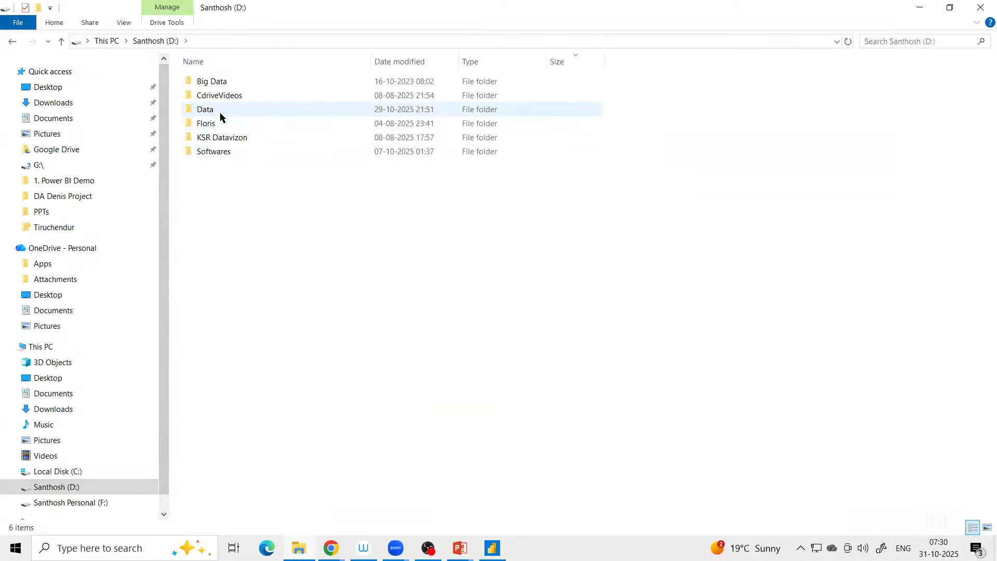
pyautogui.moveTo(223, 115)
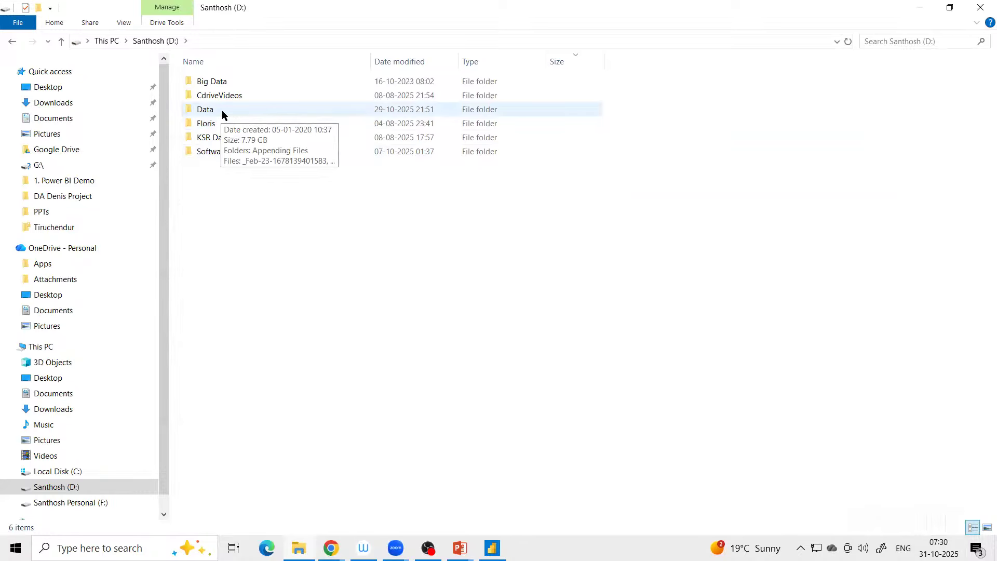